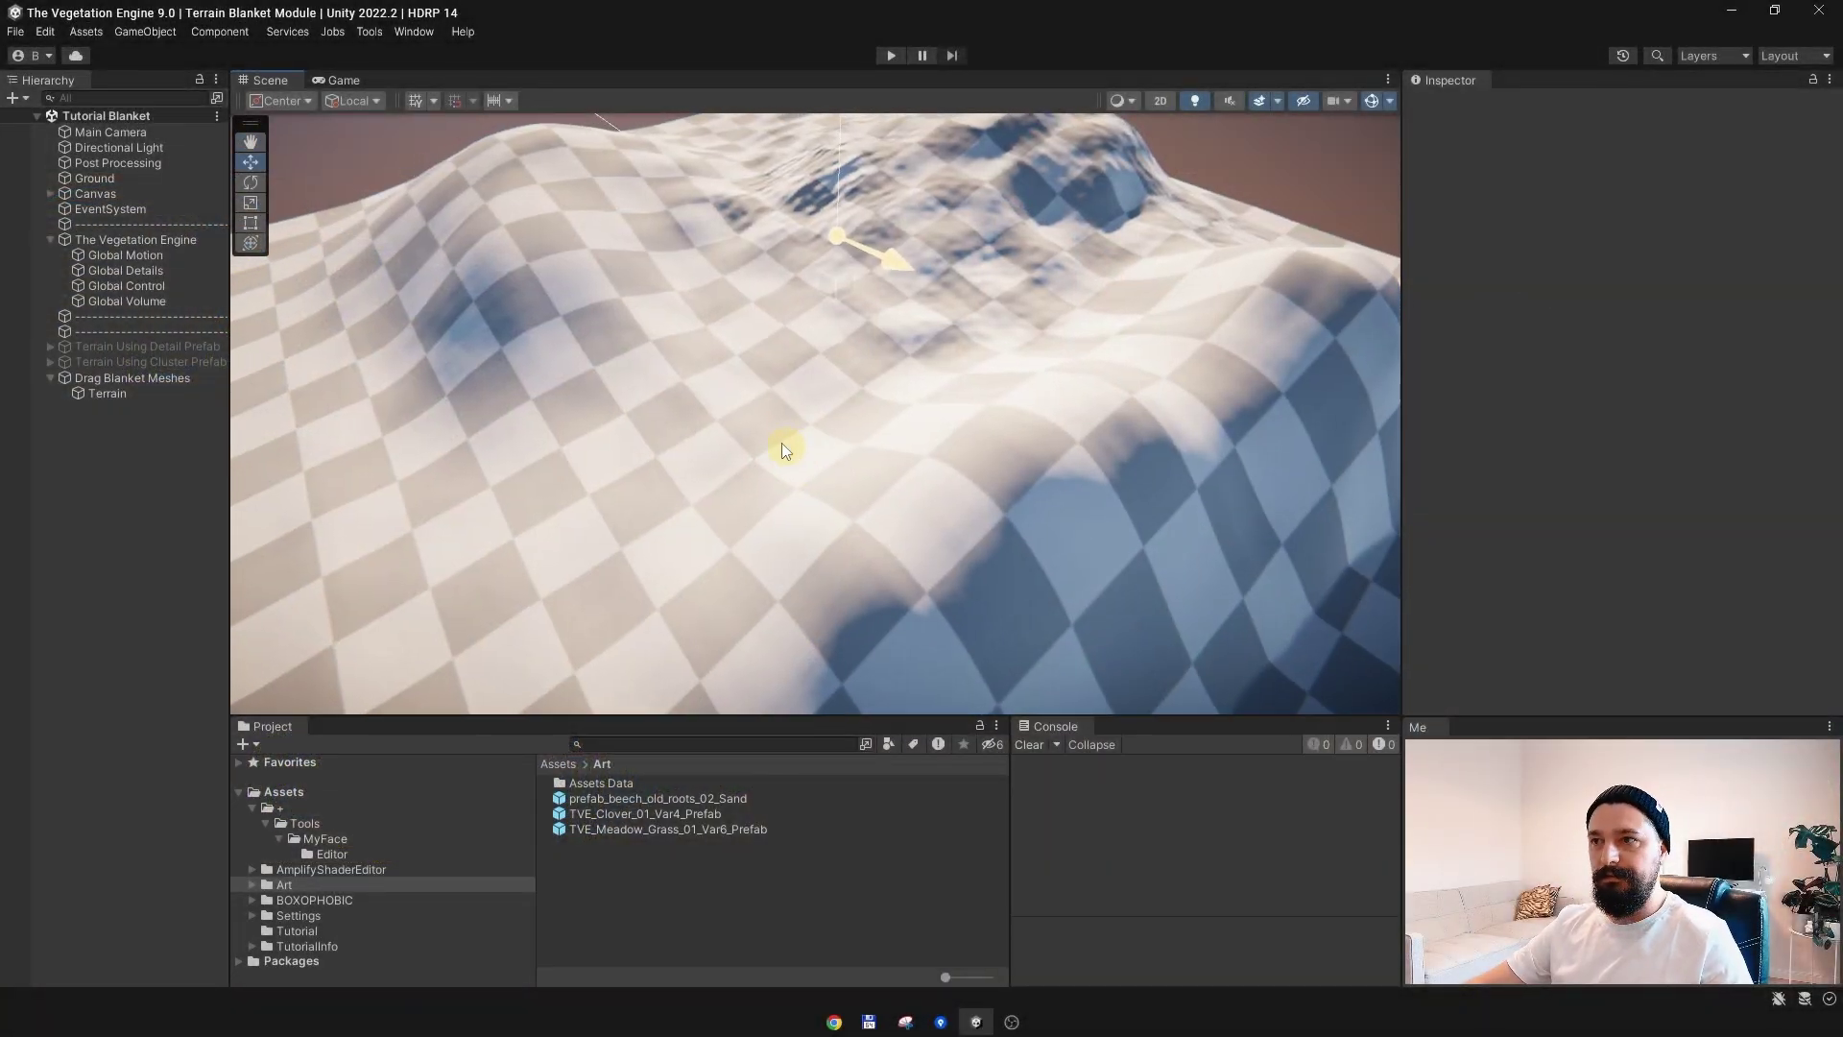
Step: Place the prefab_beech_old_roots_02_Sand prefab on the flat checkered area of the terrain
right_click_drag(781, 432, 946, 457)
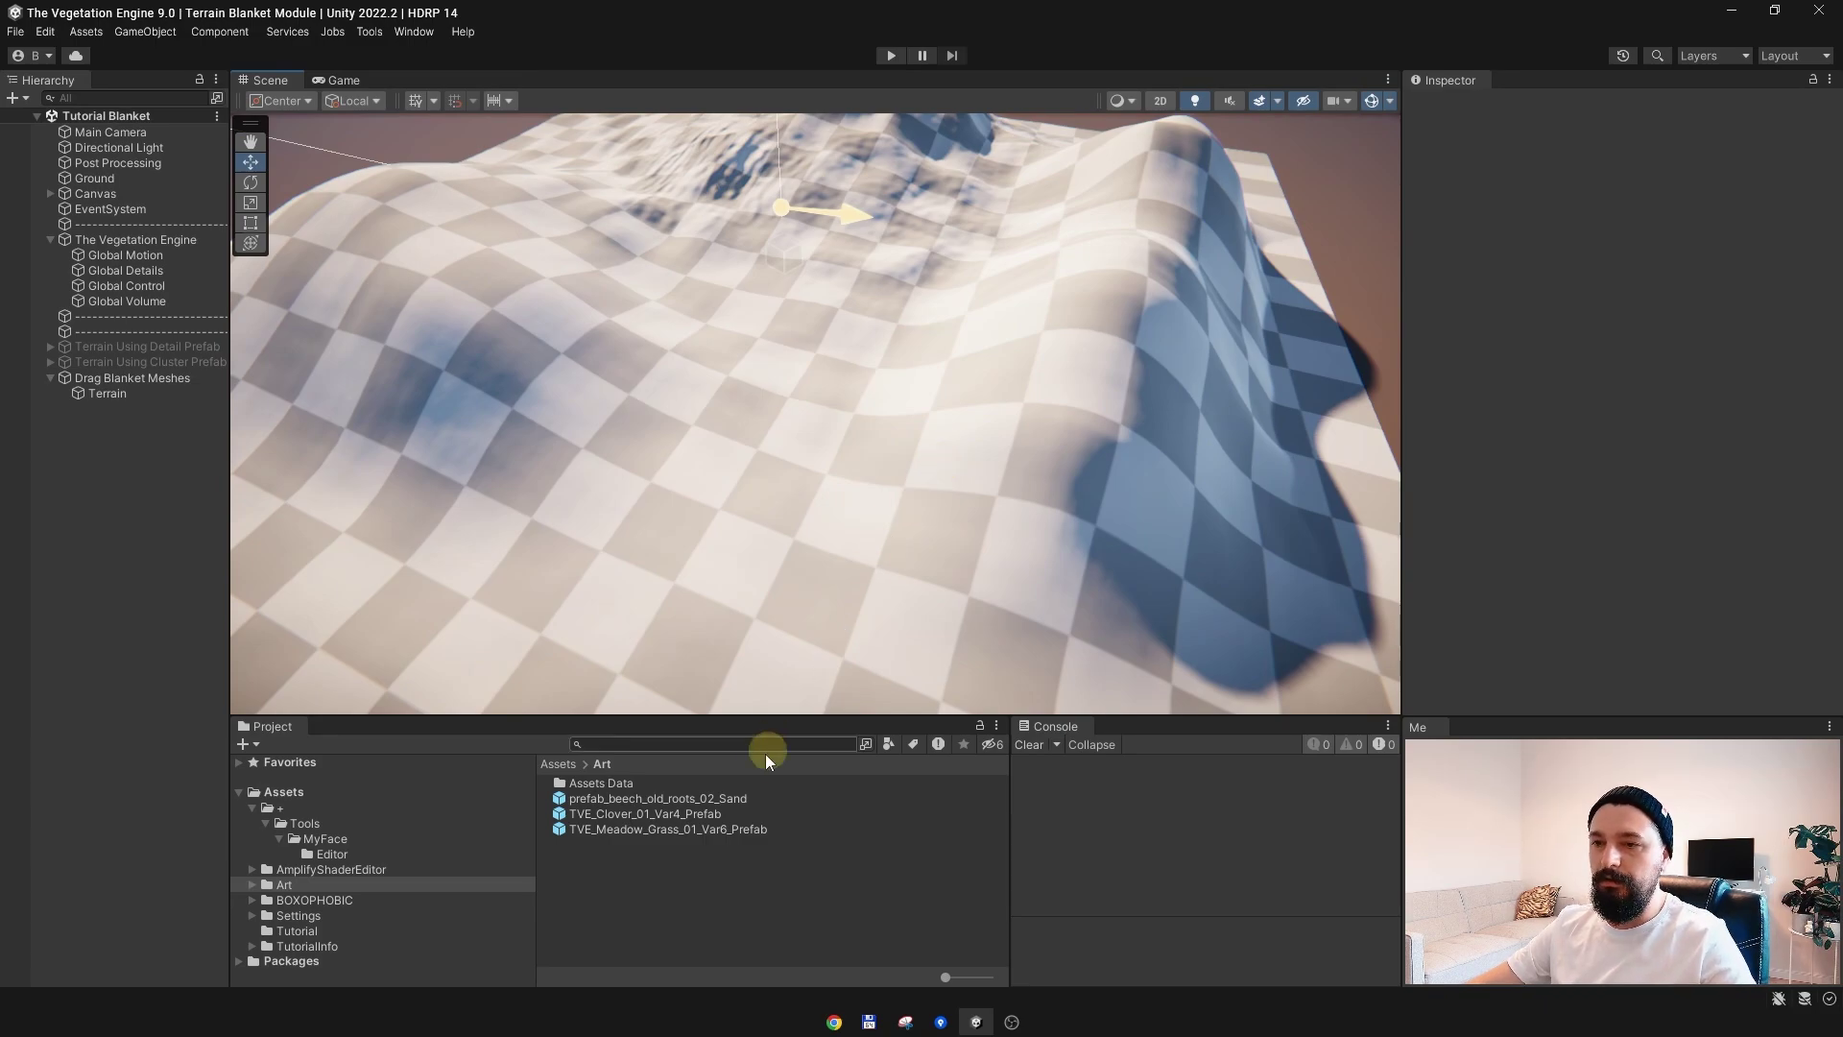
left_click_drag(667, 797, 795, 623)
right_click_drag(795, 624, 778, 689)
left_click_drag(779, 690, 686, 537, "alt")
Step: Place the TVE_Clover_01_Var4_Prefab and TVE_Meadow_Grass_01_Var6_Prefab assets in the scene beside the beech roots
left_click_drag(942, 725, 976, 300)
left_click_drag(985, 401, 935, 385, "alt")
middle_click_drag(936, 384, 1020, 421)
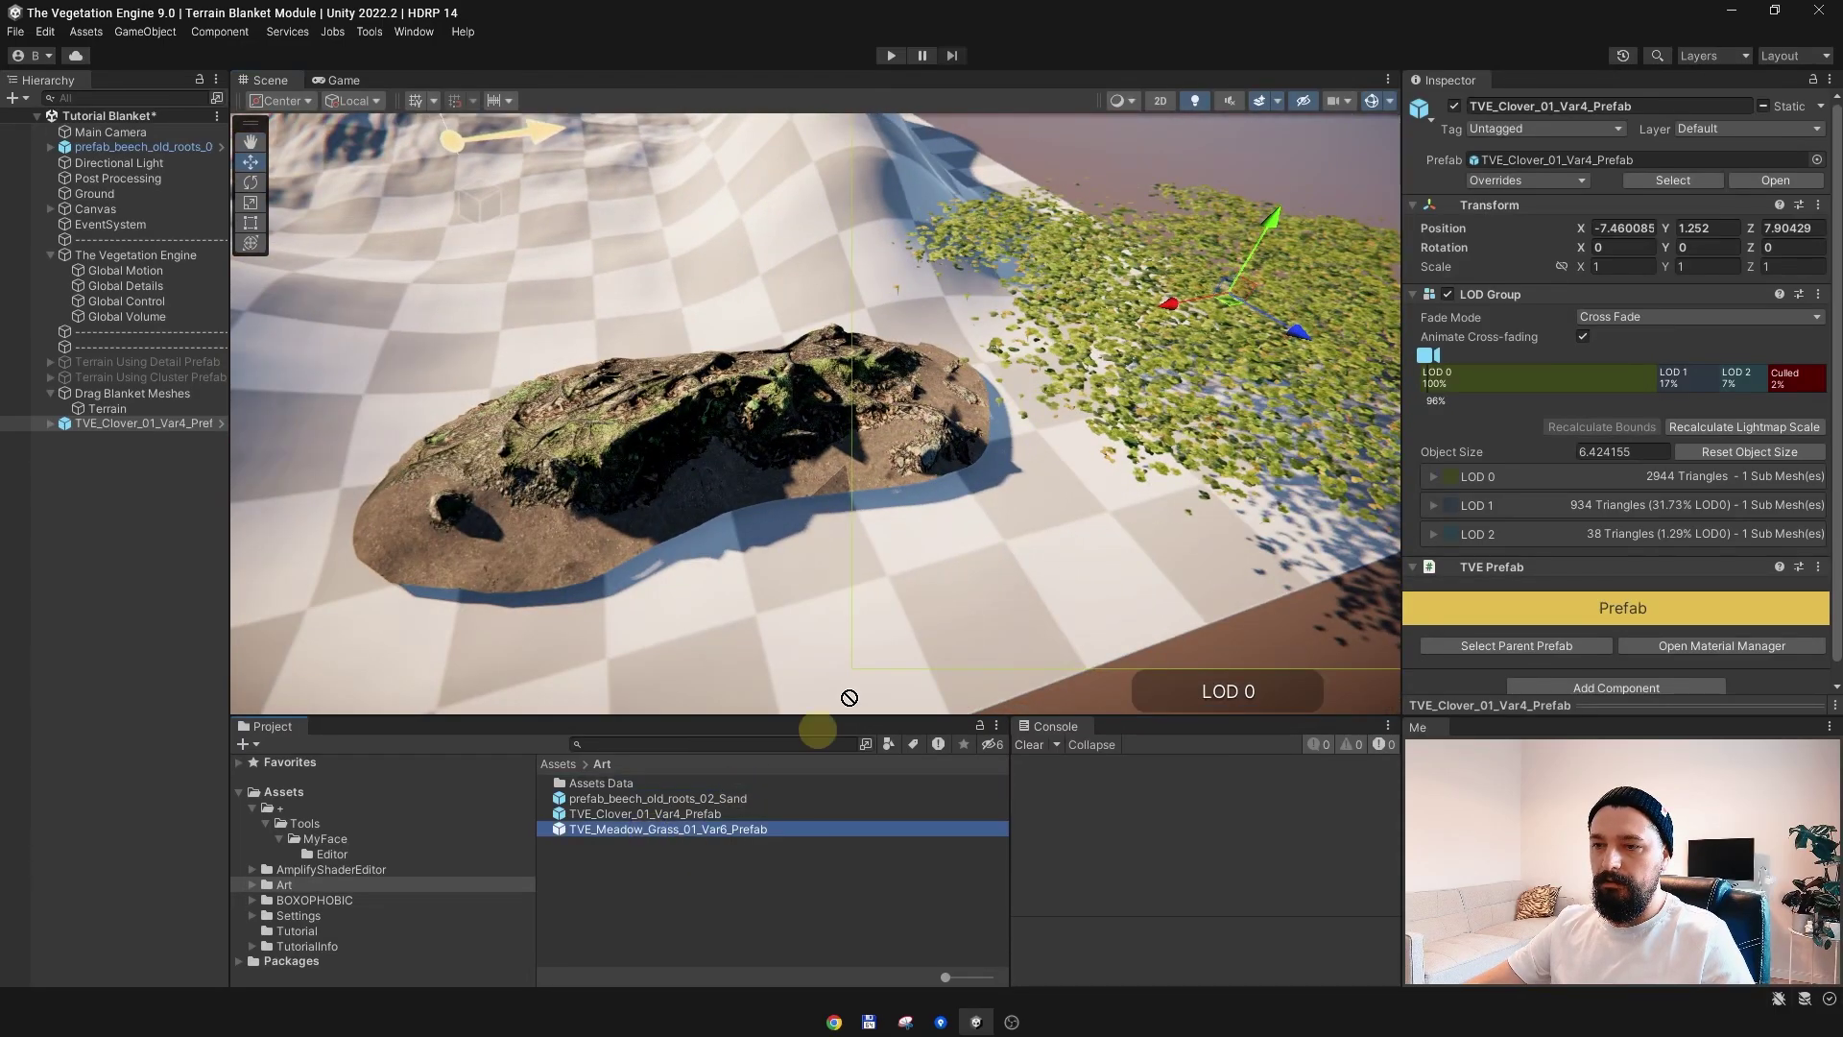
left_click_drag(850, 697, 912, 568)
right_click_drag(912, 568, 850, 577)
left_click_drag(850, 577, 900, 549, "alt")
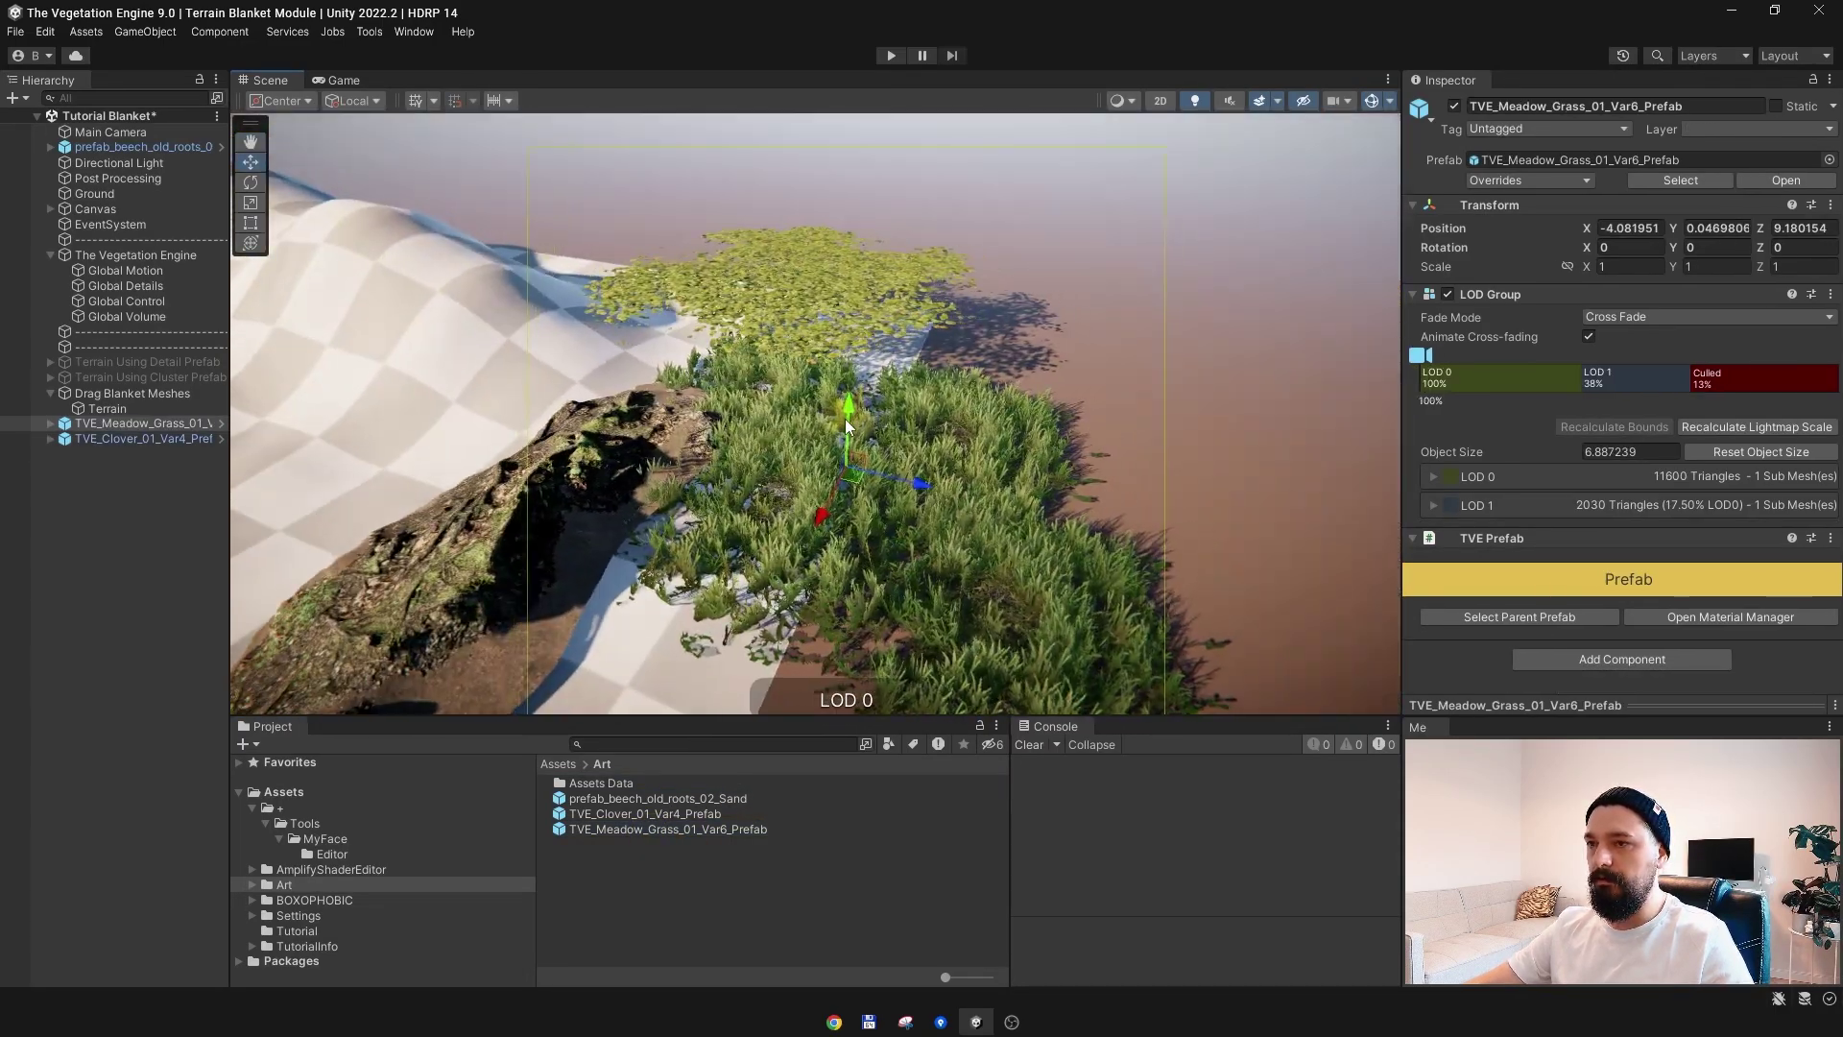
Step: Raise the meadow grass and move it into the valley behind the roots, at about X -0.19, Y 1.07, Z 1.79
left_click_drag(850, 416, 857, 338)
right_click_drag(917, 449, 1018, 547)
left_click_drag(1017, 539, 758, 234)
key("f")
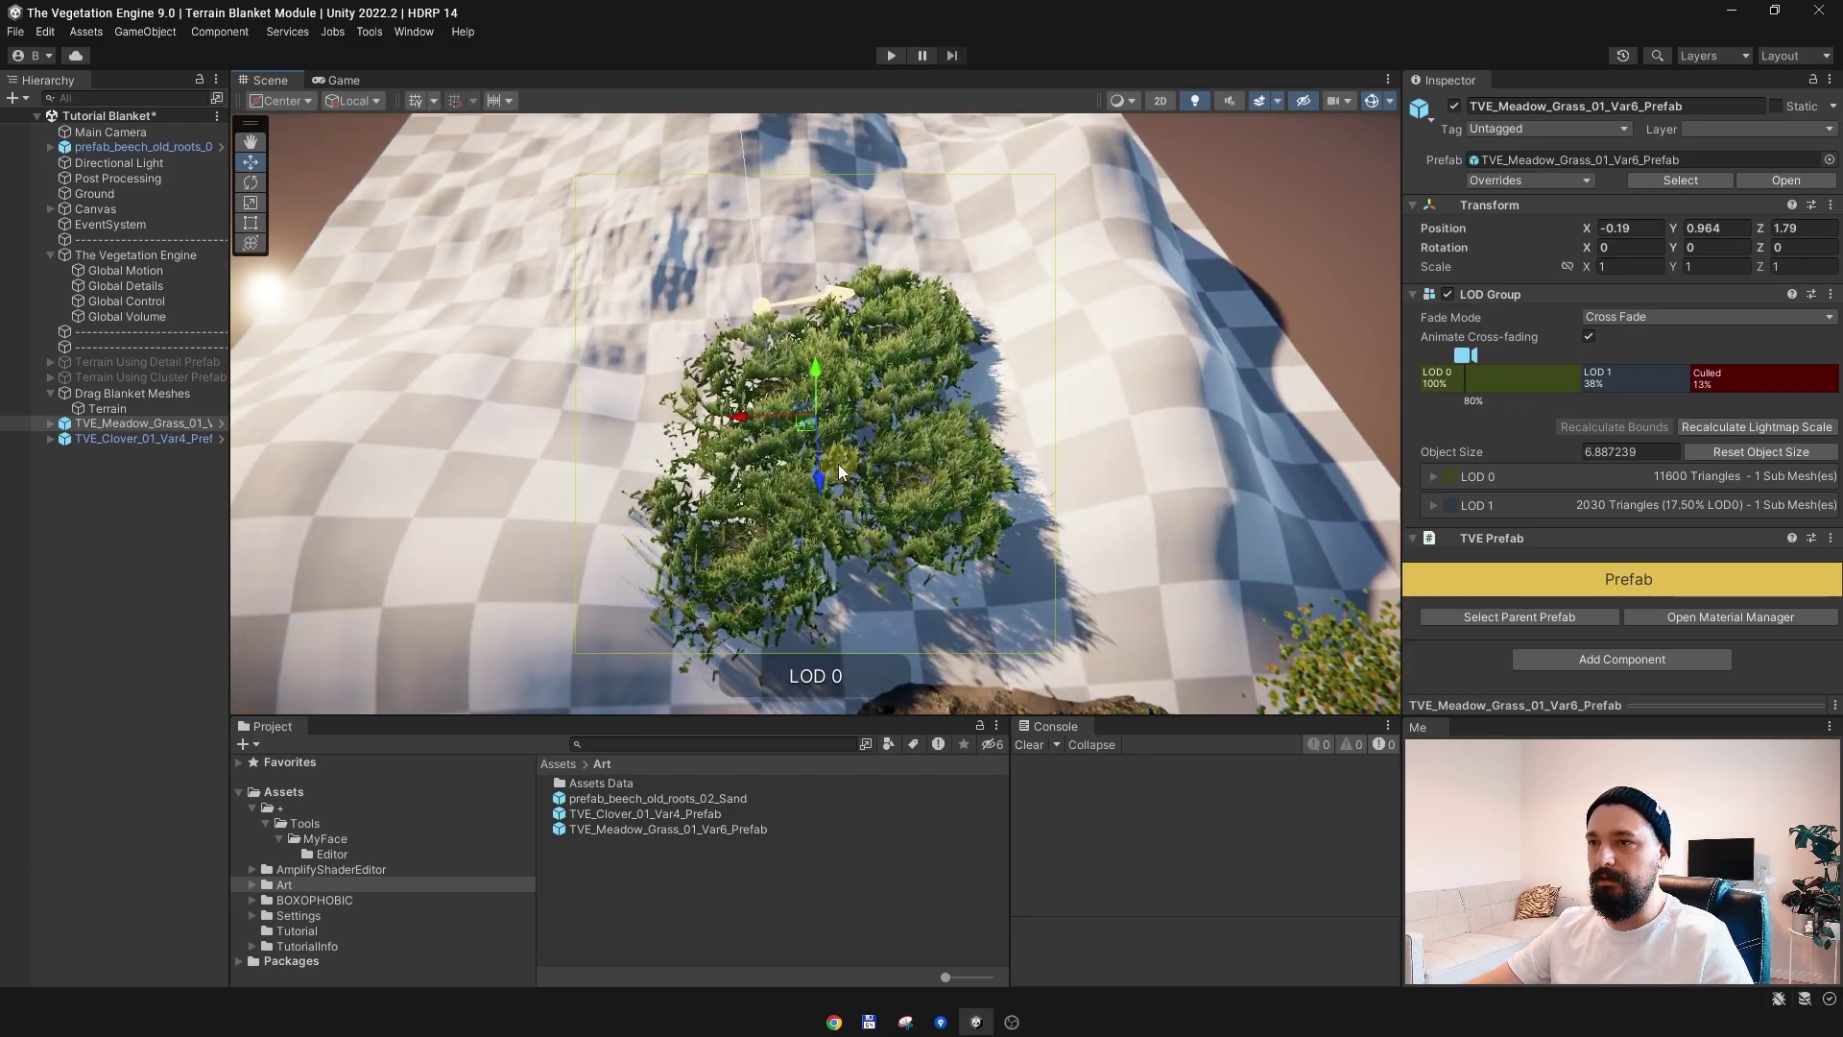
left_click_drag(838, 464, 787, 213, "alt")
left_click_drag(816, 330, 487, 384)
middle_click_drag(784, 418, 805, 309)
left_click_drag(764, 376, 707, 482, "alt")
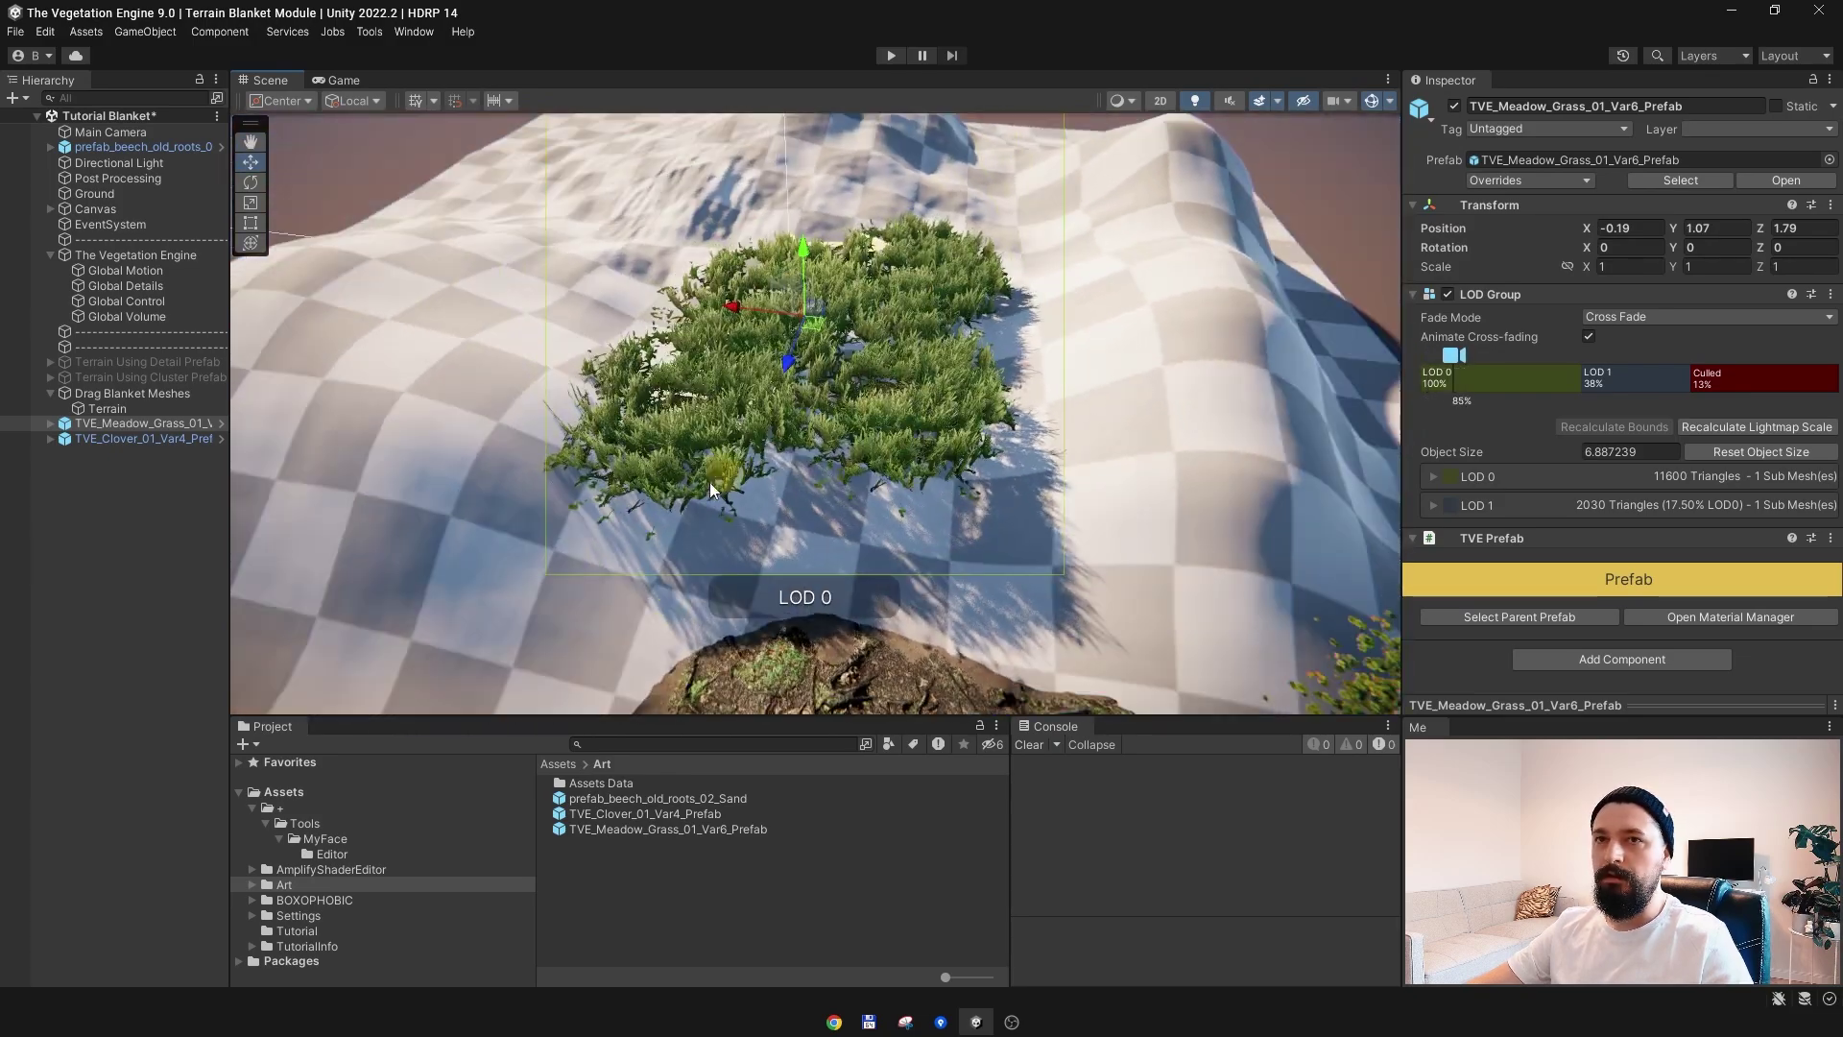
middle_click_drag(706, 403, 758, 350)
Step: Reorder the scene objects so the beech roots prefab sits directly below the clover prefab
left_click_drag(134, 148, 124, 447)
left_click_drag(925, 440, 945, 485, "alt")
middle_click_drag(931, 509, 827, 451)
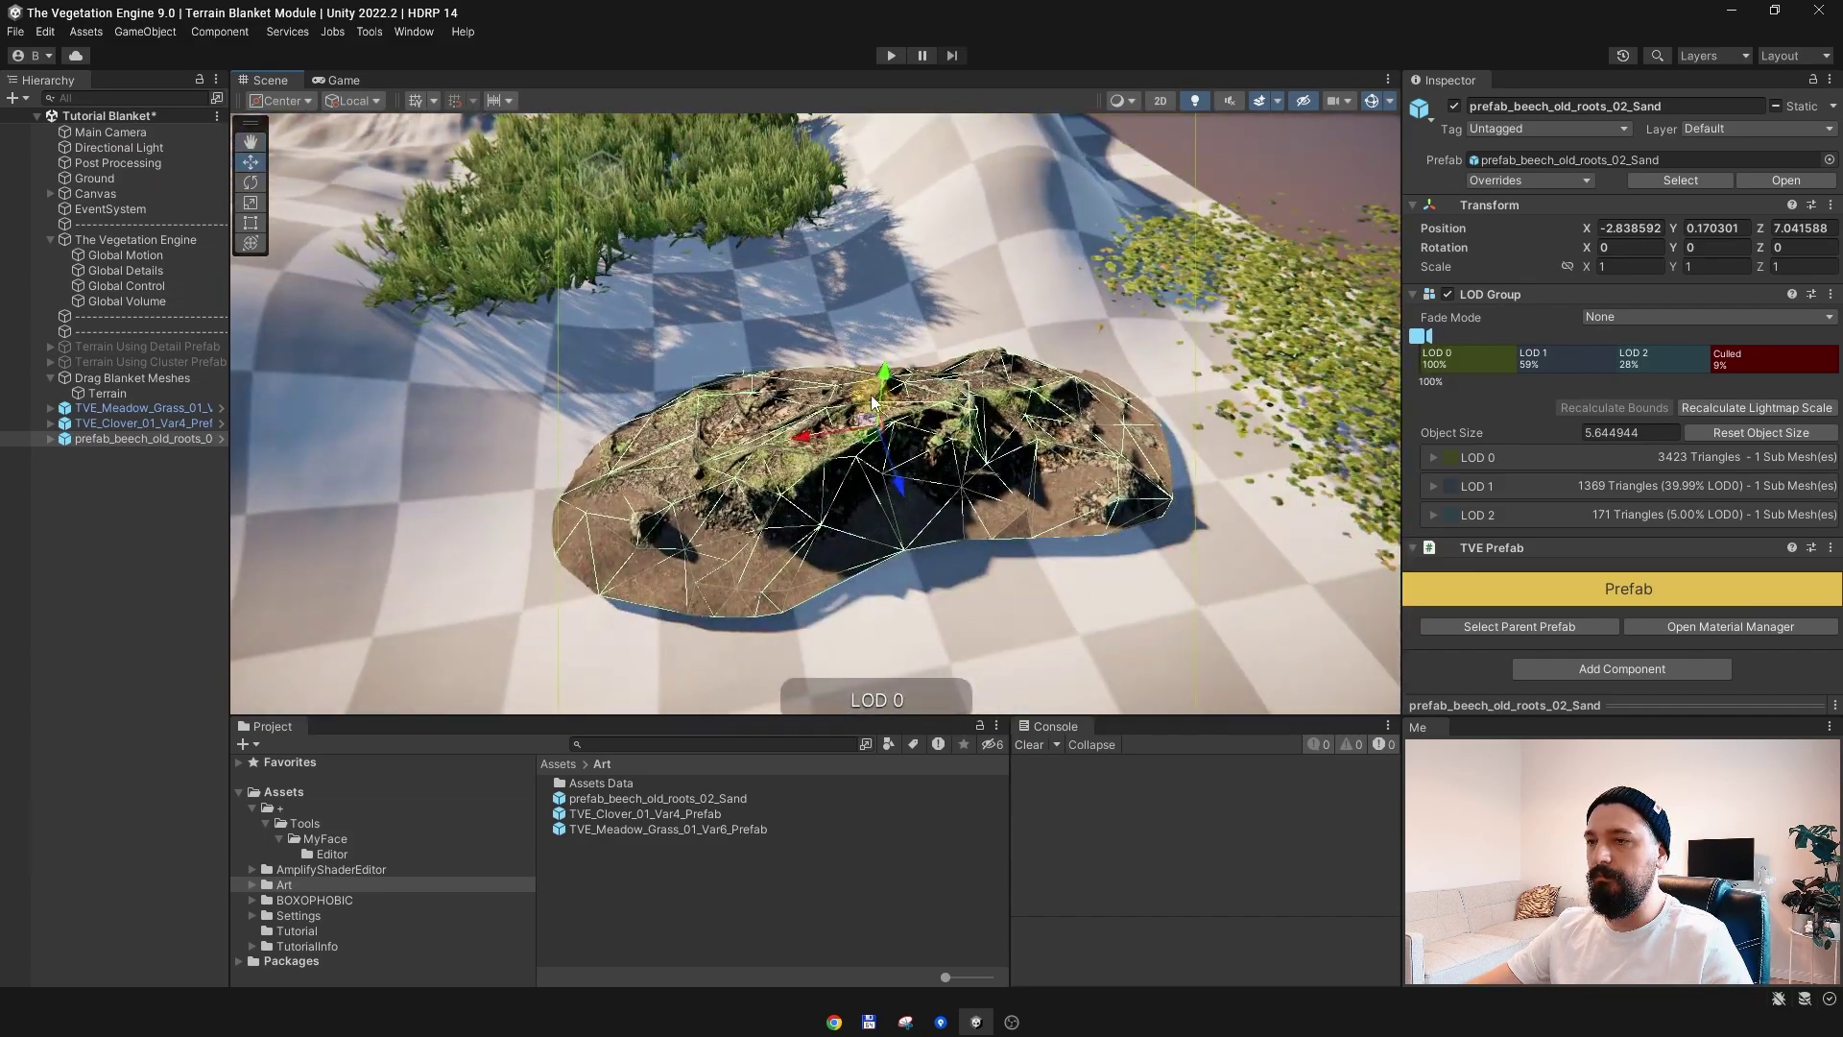
scroll(824, 457, "up", 3)
Step: Switch the shader of the beech roots LOD0 material to the Vegetation Engine's Blanket Prop Standard Lit
left_click(792, 461)
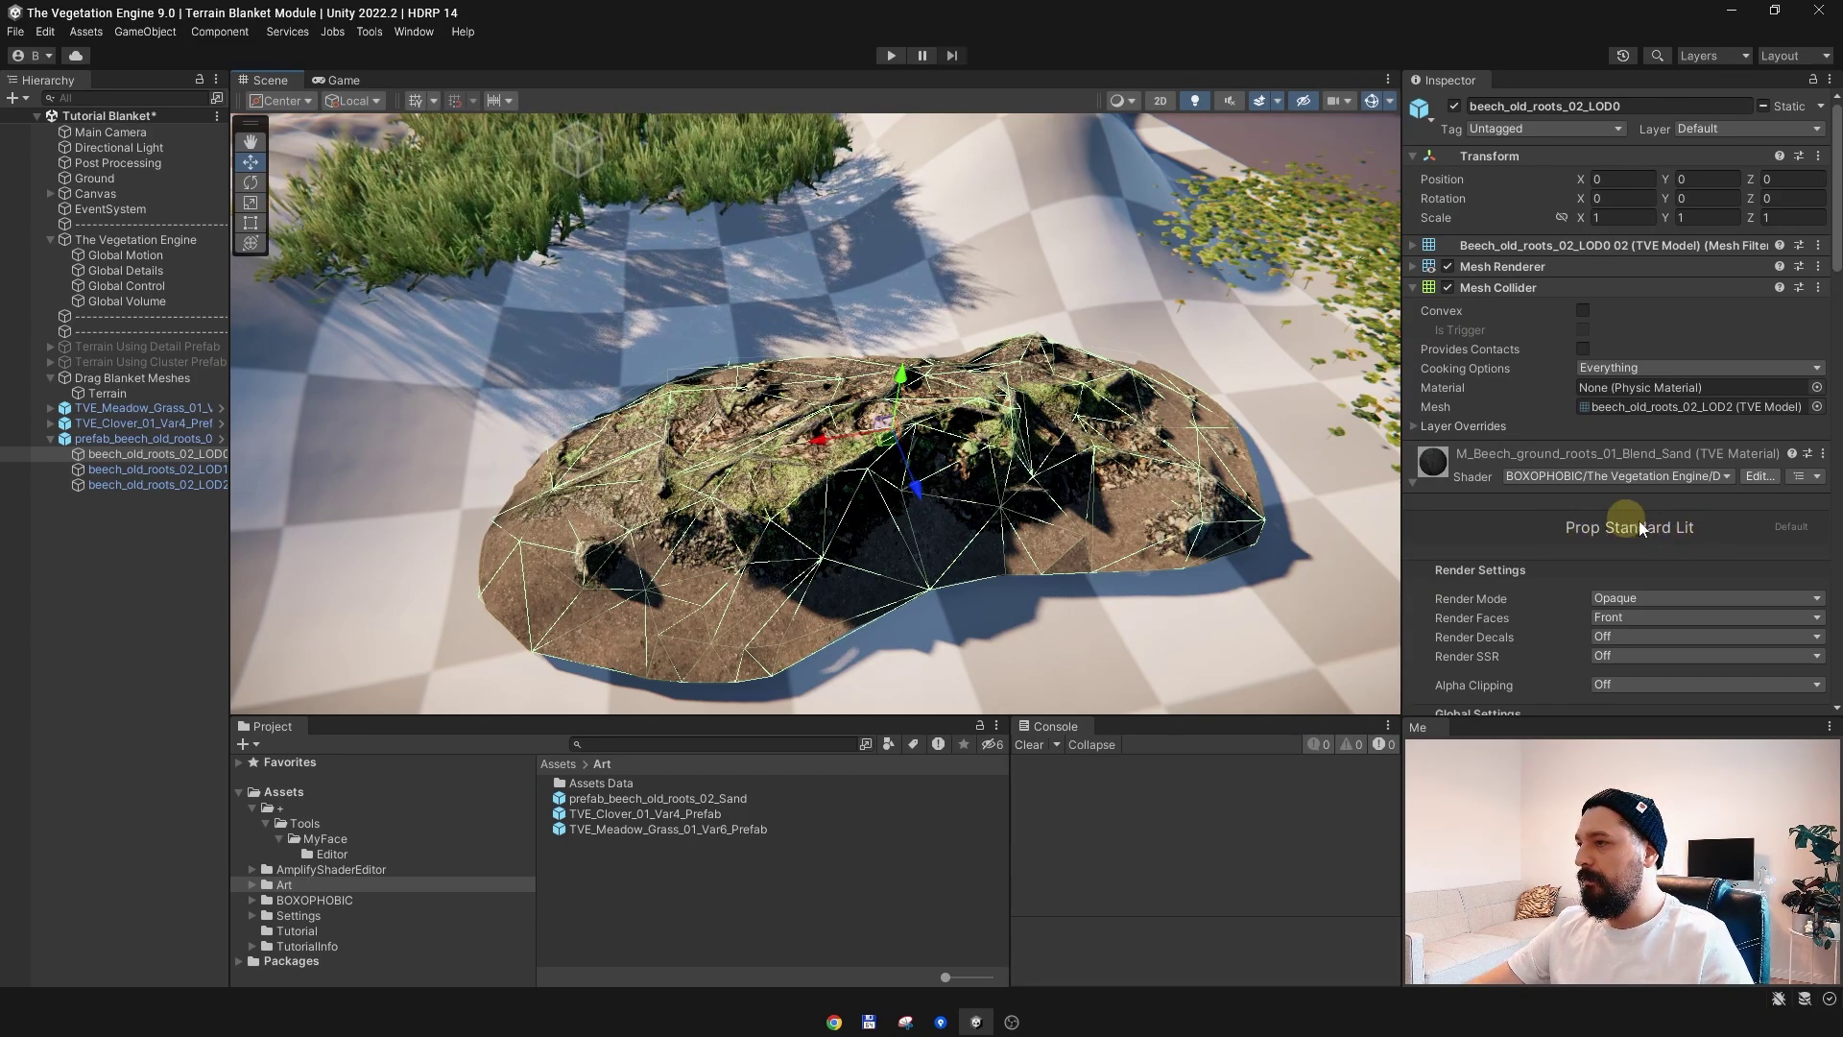
left_click(1640, 475)
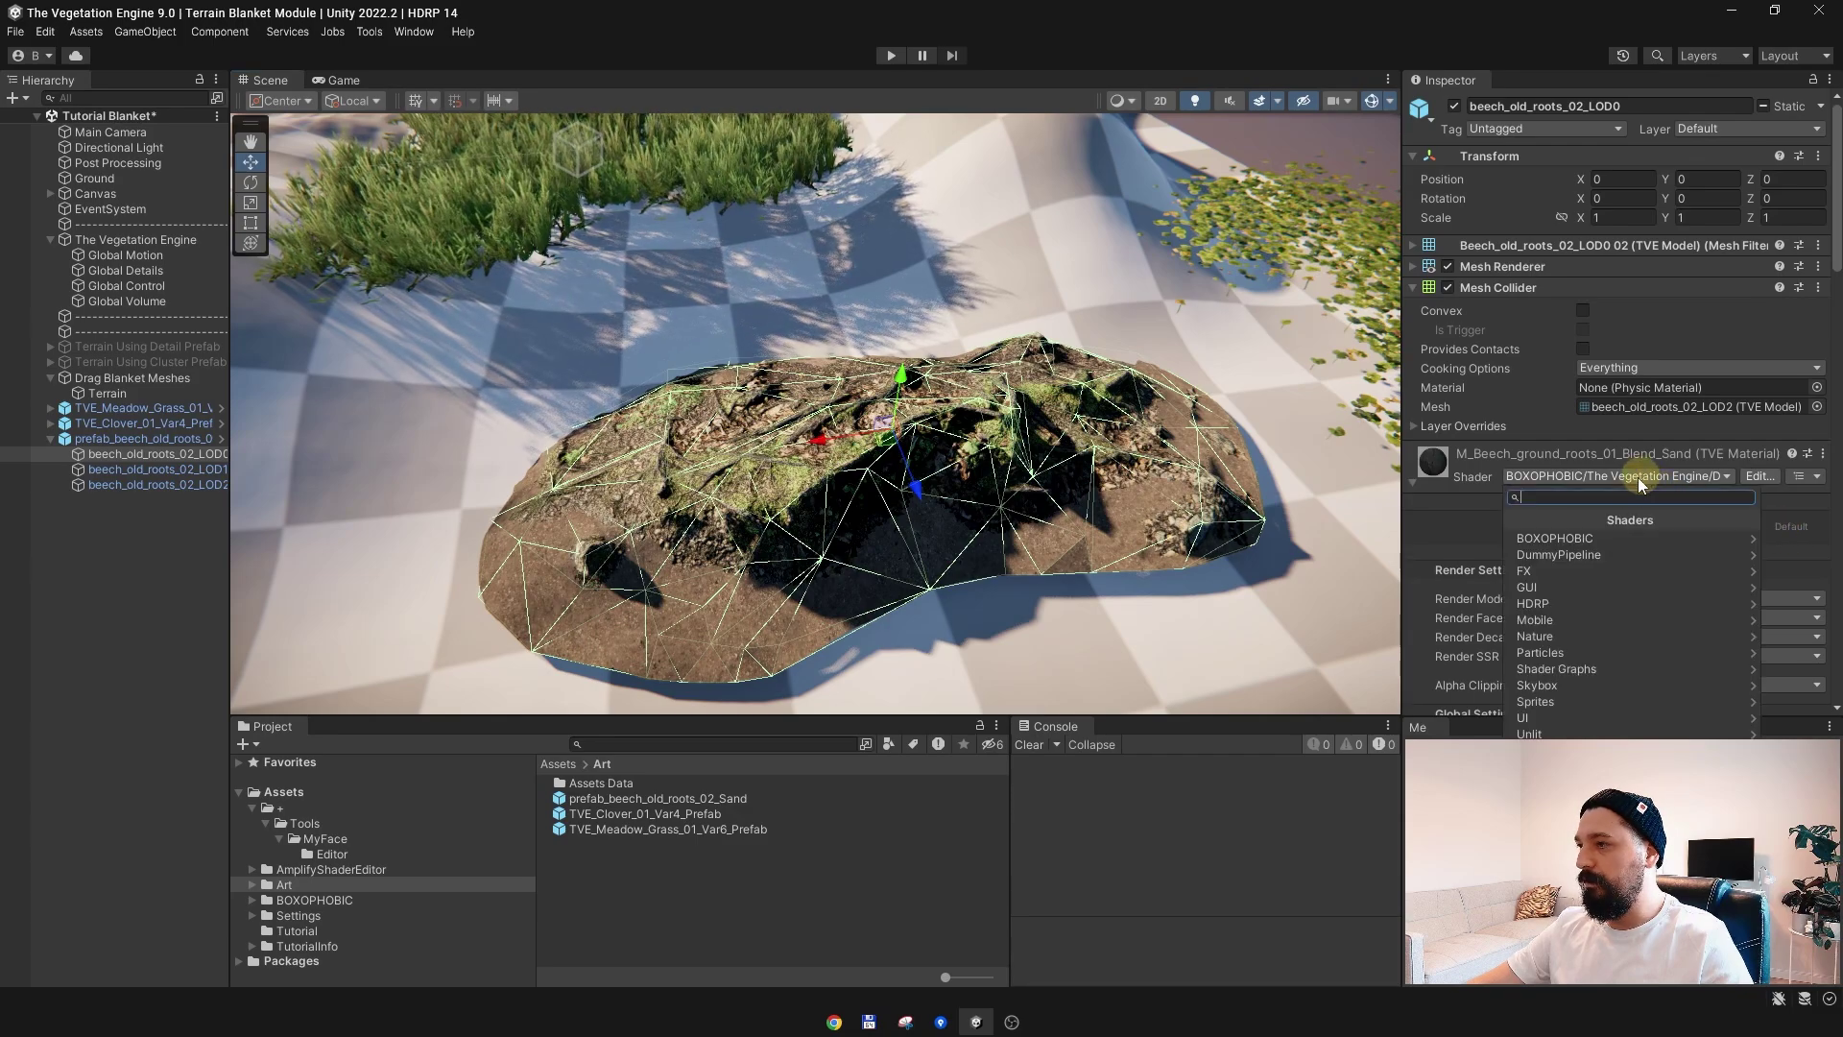
left_click(1612, 540)
left_click(1603, 540)
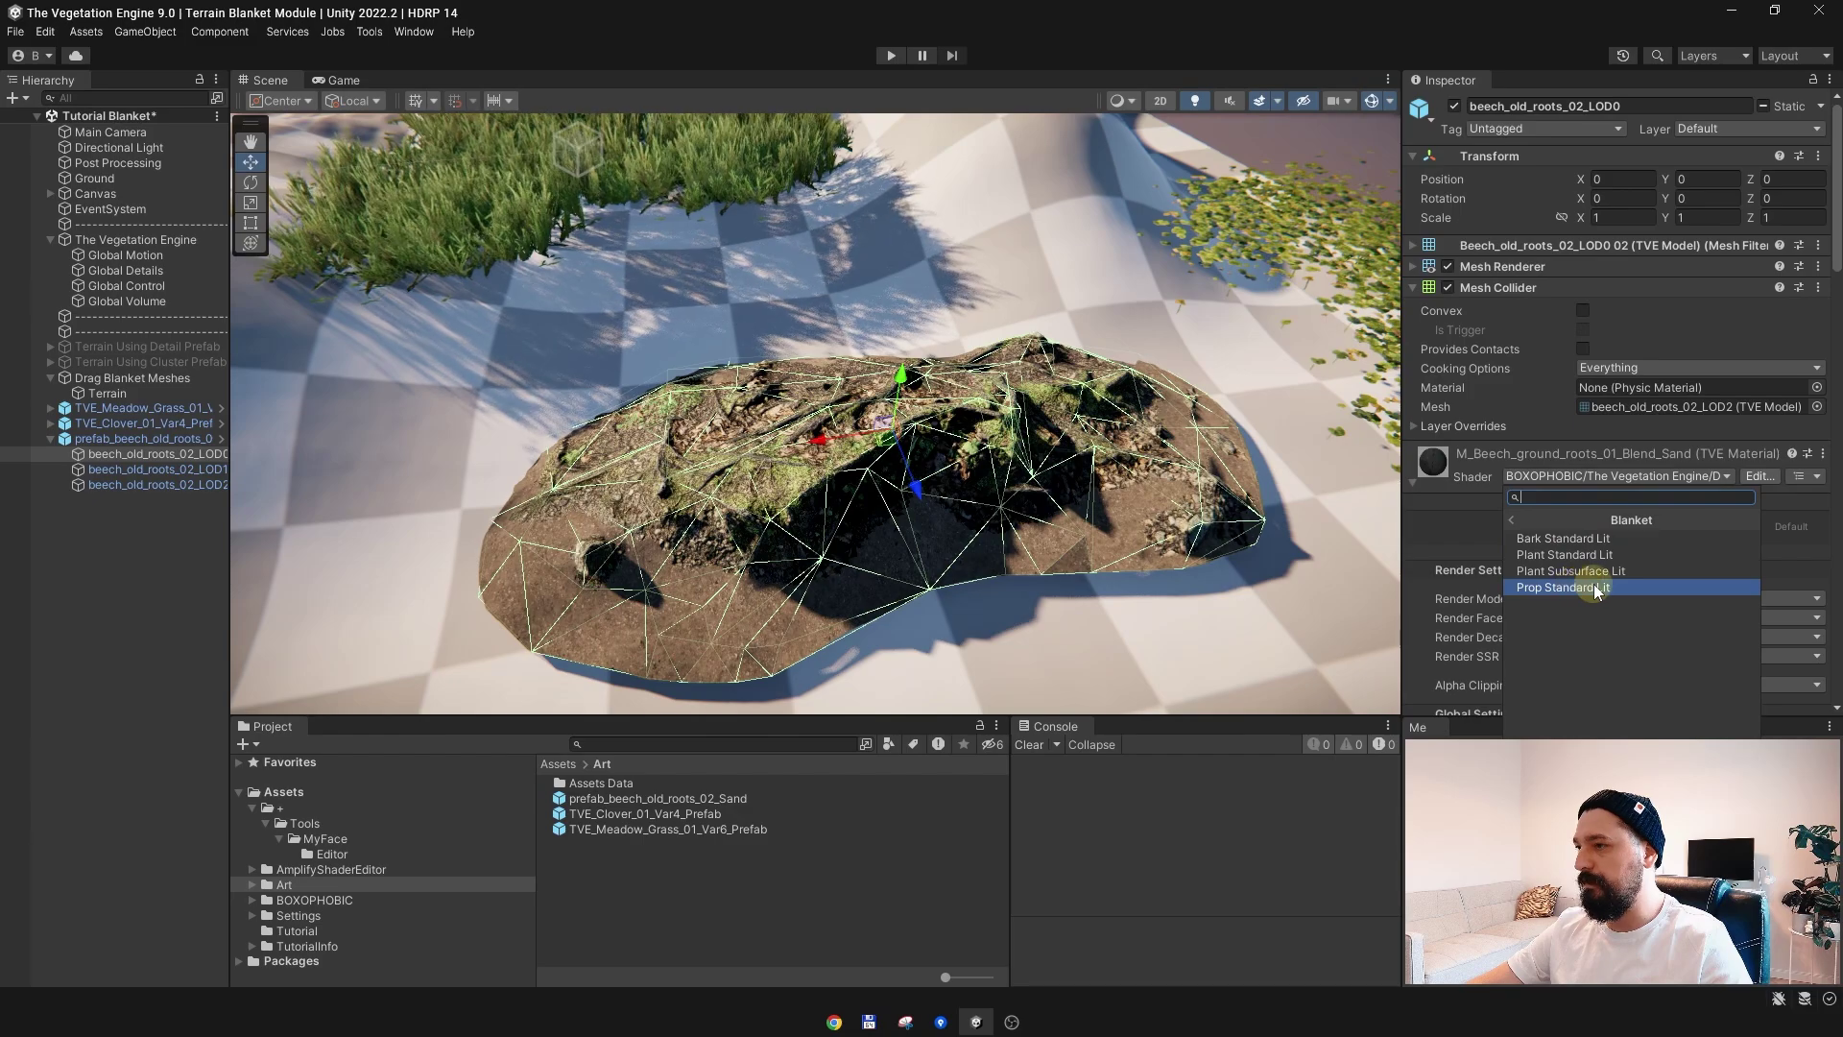
left_click(1594, 587)
Step: Shift the roots' LOD0 mesh to about X 0.147, Z -0.053 to test the Blanket shader against the terrain
left_click_drag(921, 538, 901, 480, "alt")
scroll(917, 480, "down", 1)
middle_click_drag(901, 480, 855, 530)
left_click_drag(855, 530, 778, 539, "alt")
middle_click_drag(789, 540, 747, 509)
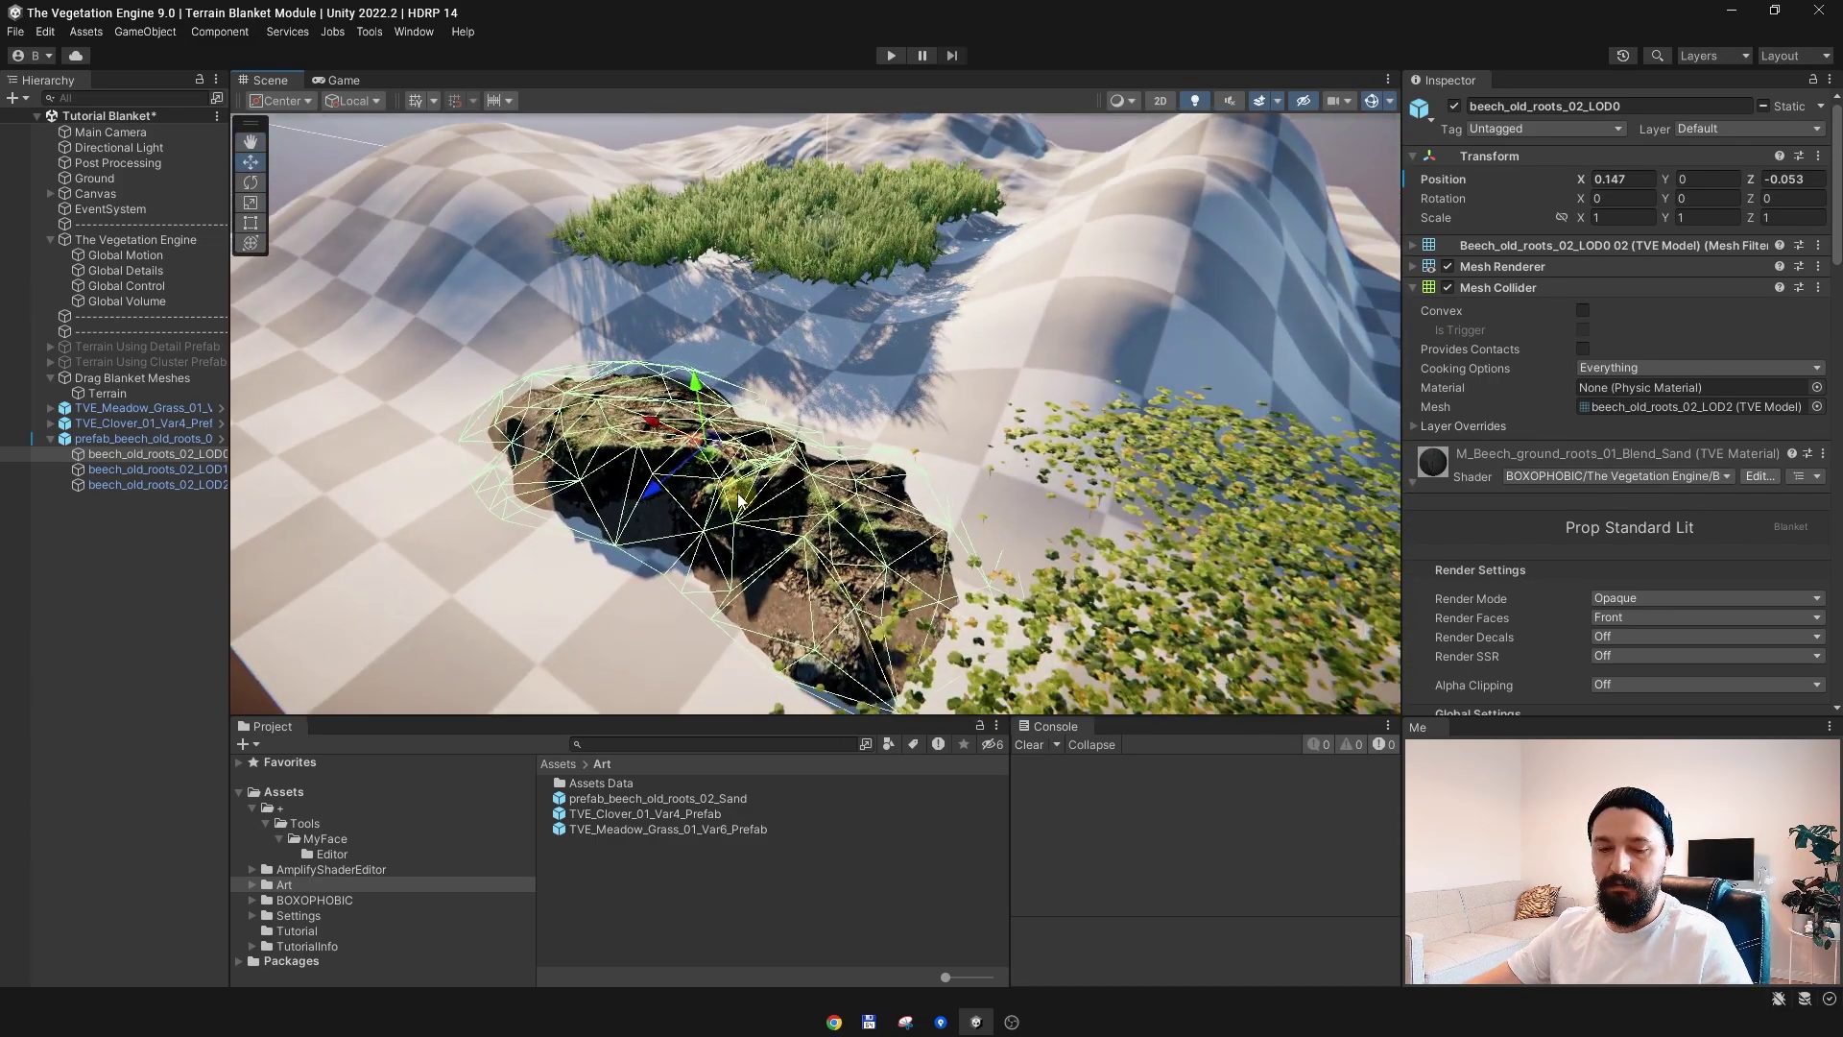
left_click_drag(719, 451, 916, 504, "alt")
scroll(914, 497, "up", 2)
middle_click_drag(914, 497, 1008, 486)
Step: Apply the "Switch to Blanket shaders" preset to the clover and meadow grass materials in the Material Manager
left_click(891, 452)
left_click(641, 325, "shift")
left_click_drag(641, 325, 829, 439, "alt")
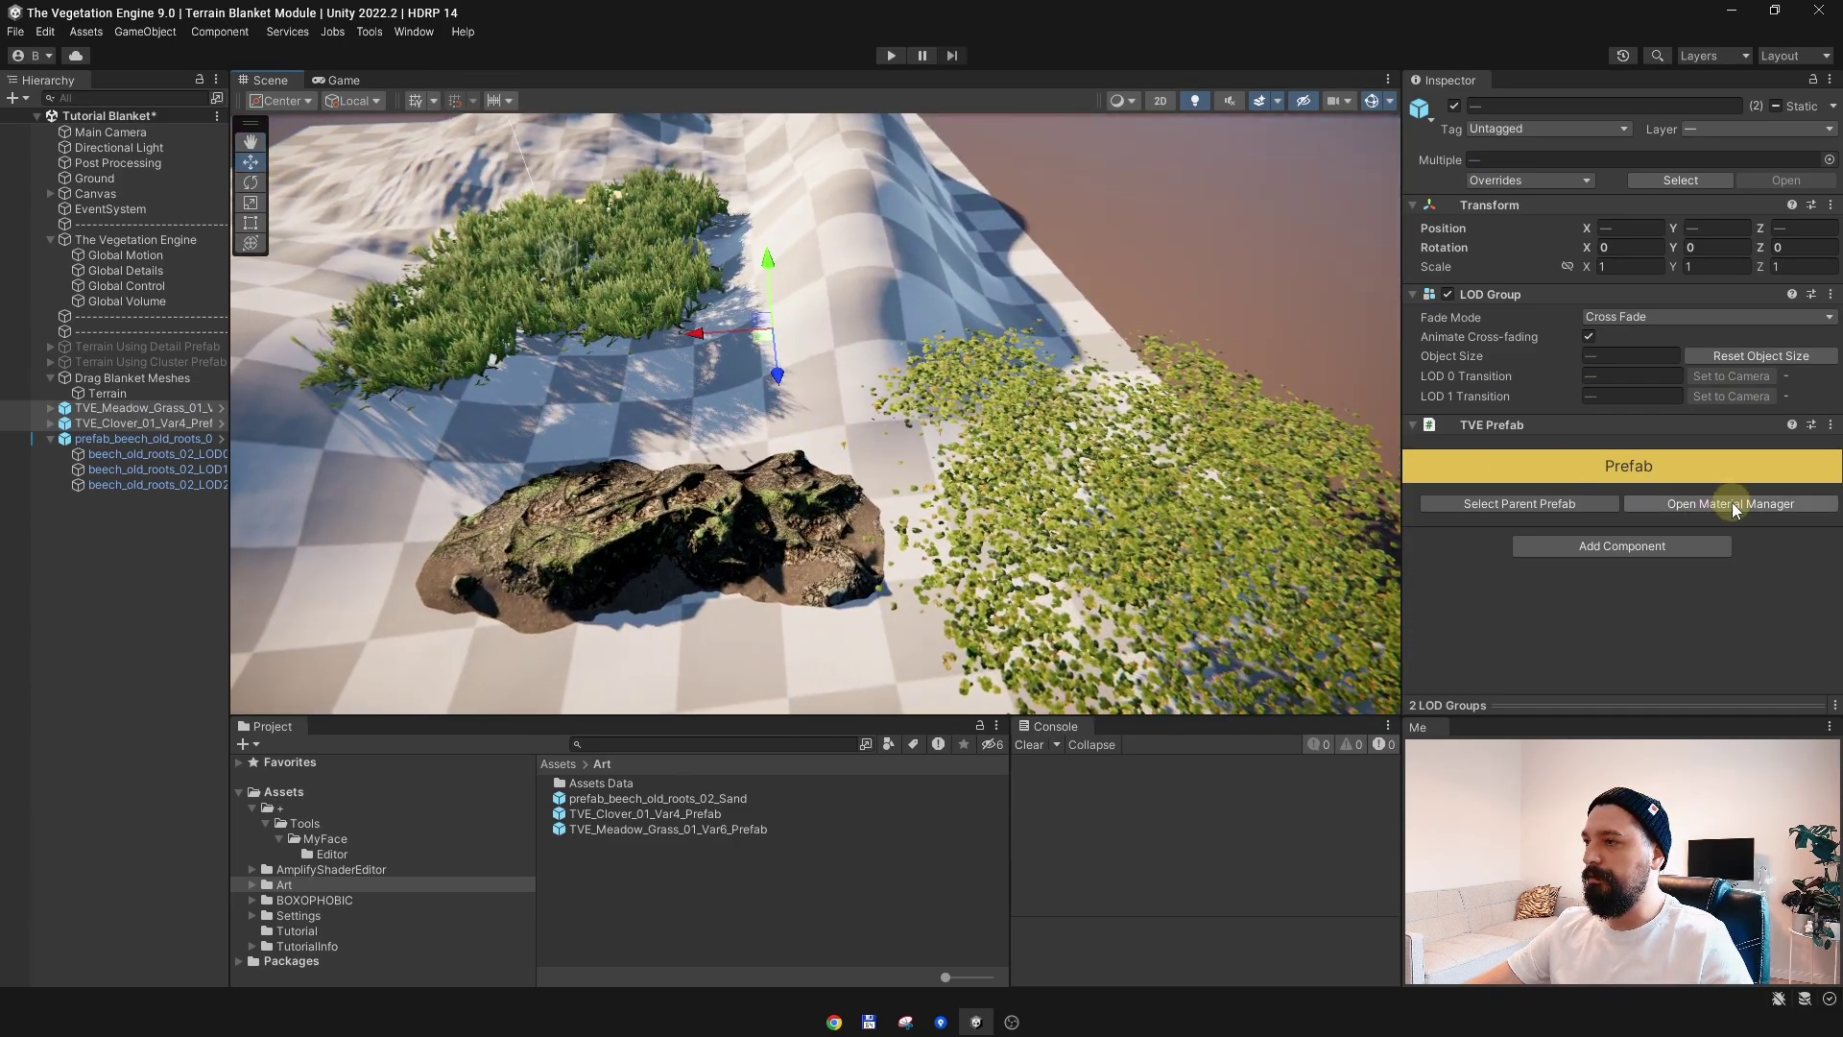
left_click(1734, 505)
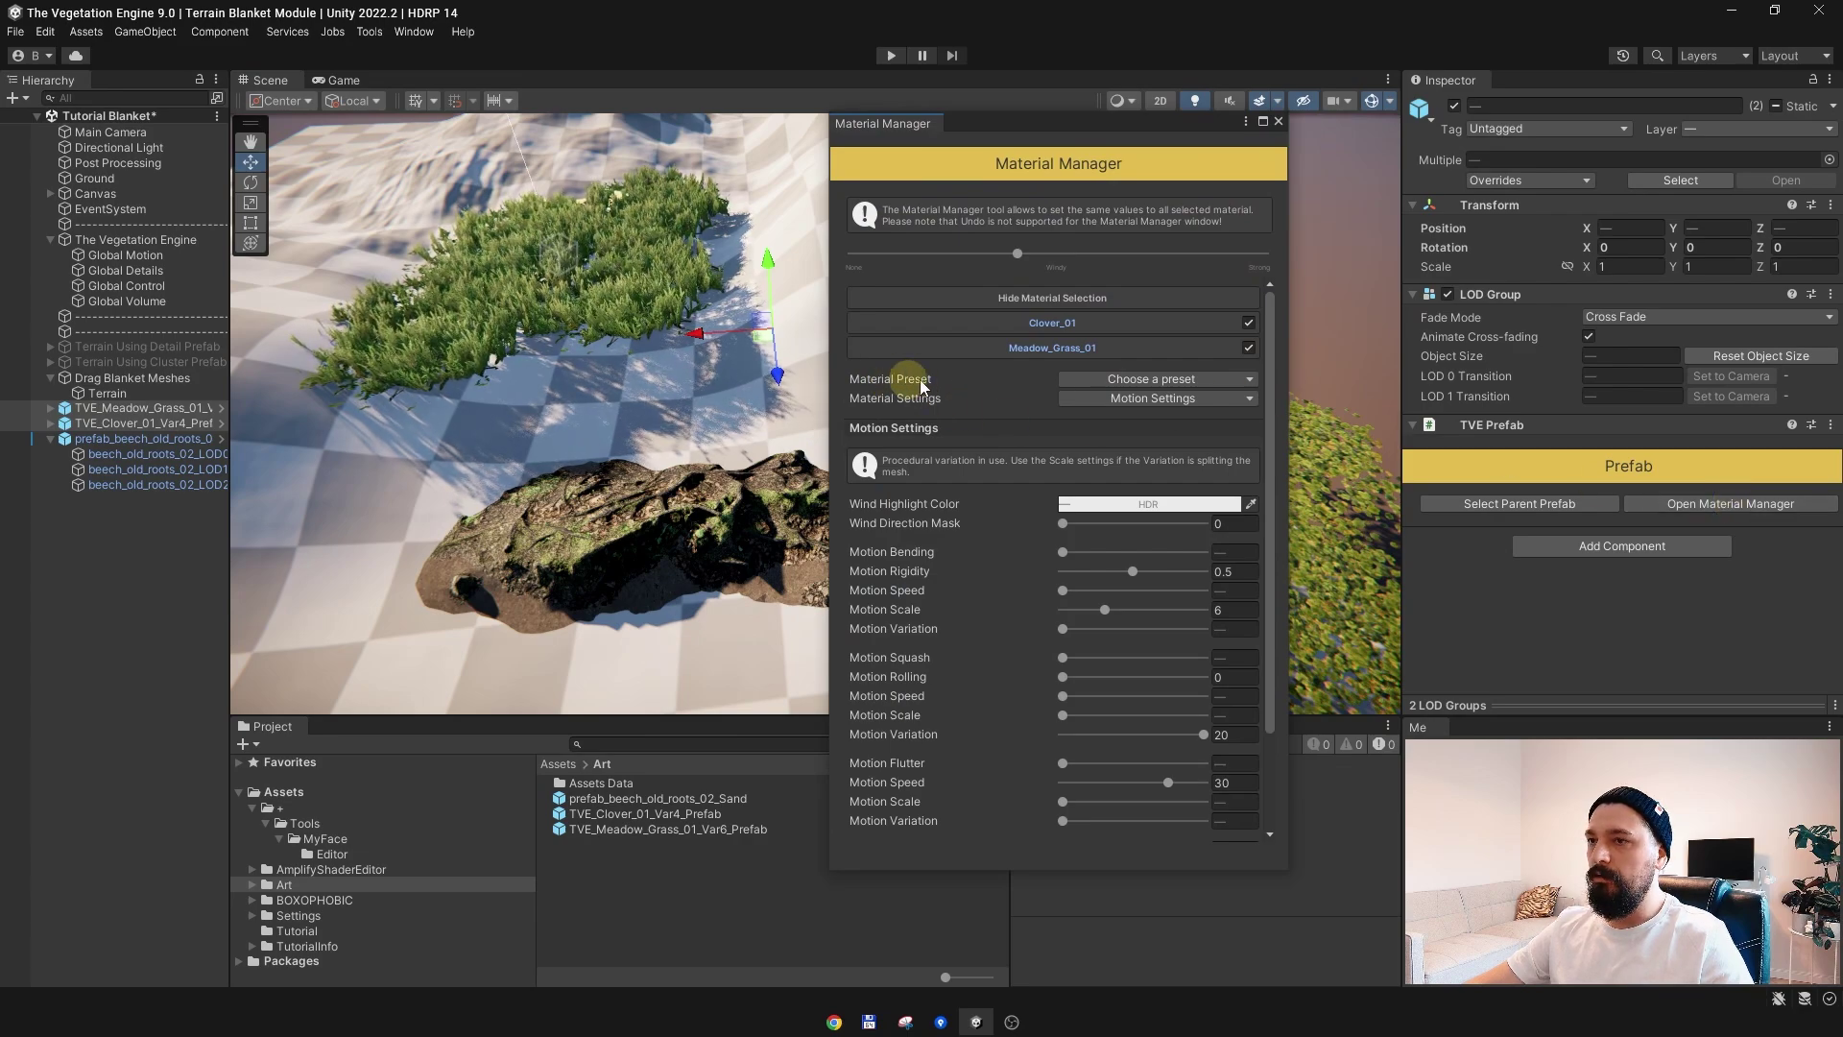
left_click(1082, 378)
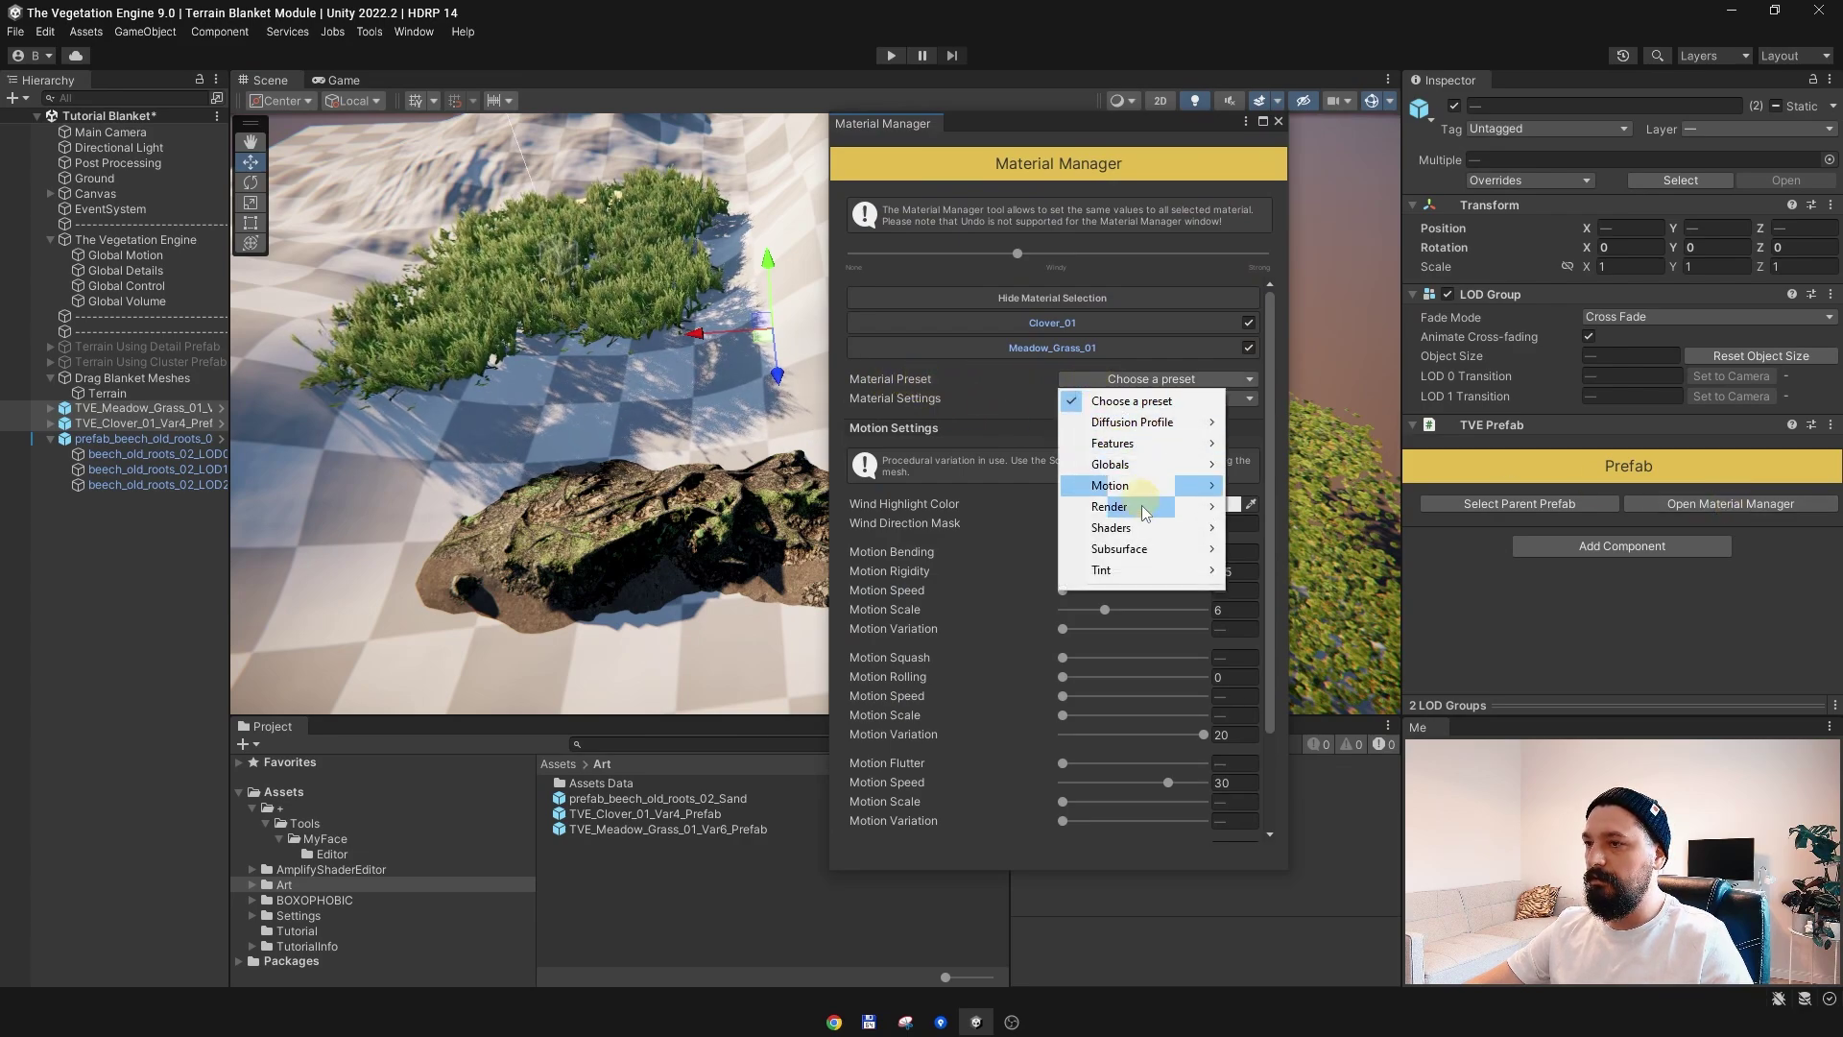
mouse_move(1140, 529)
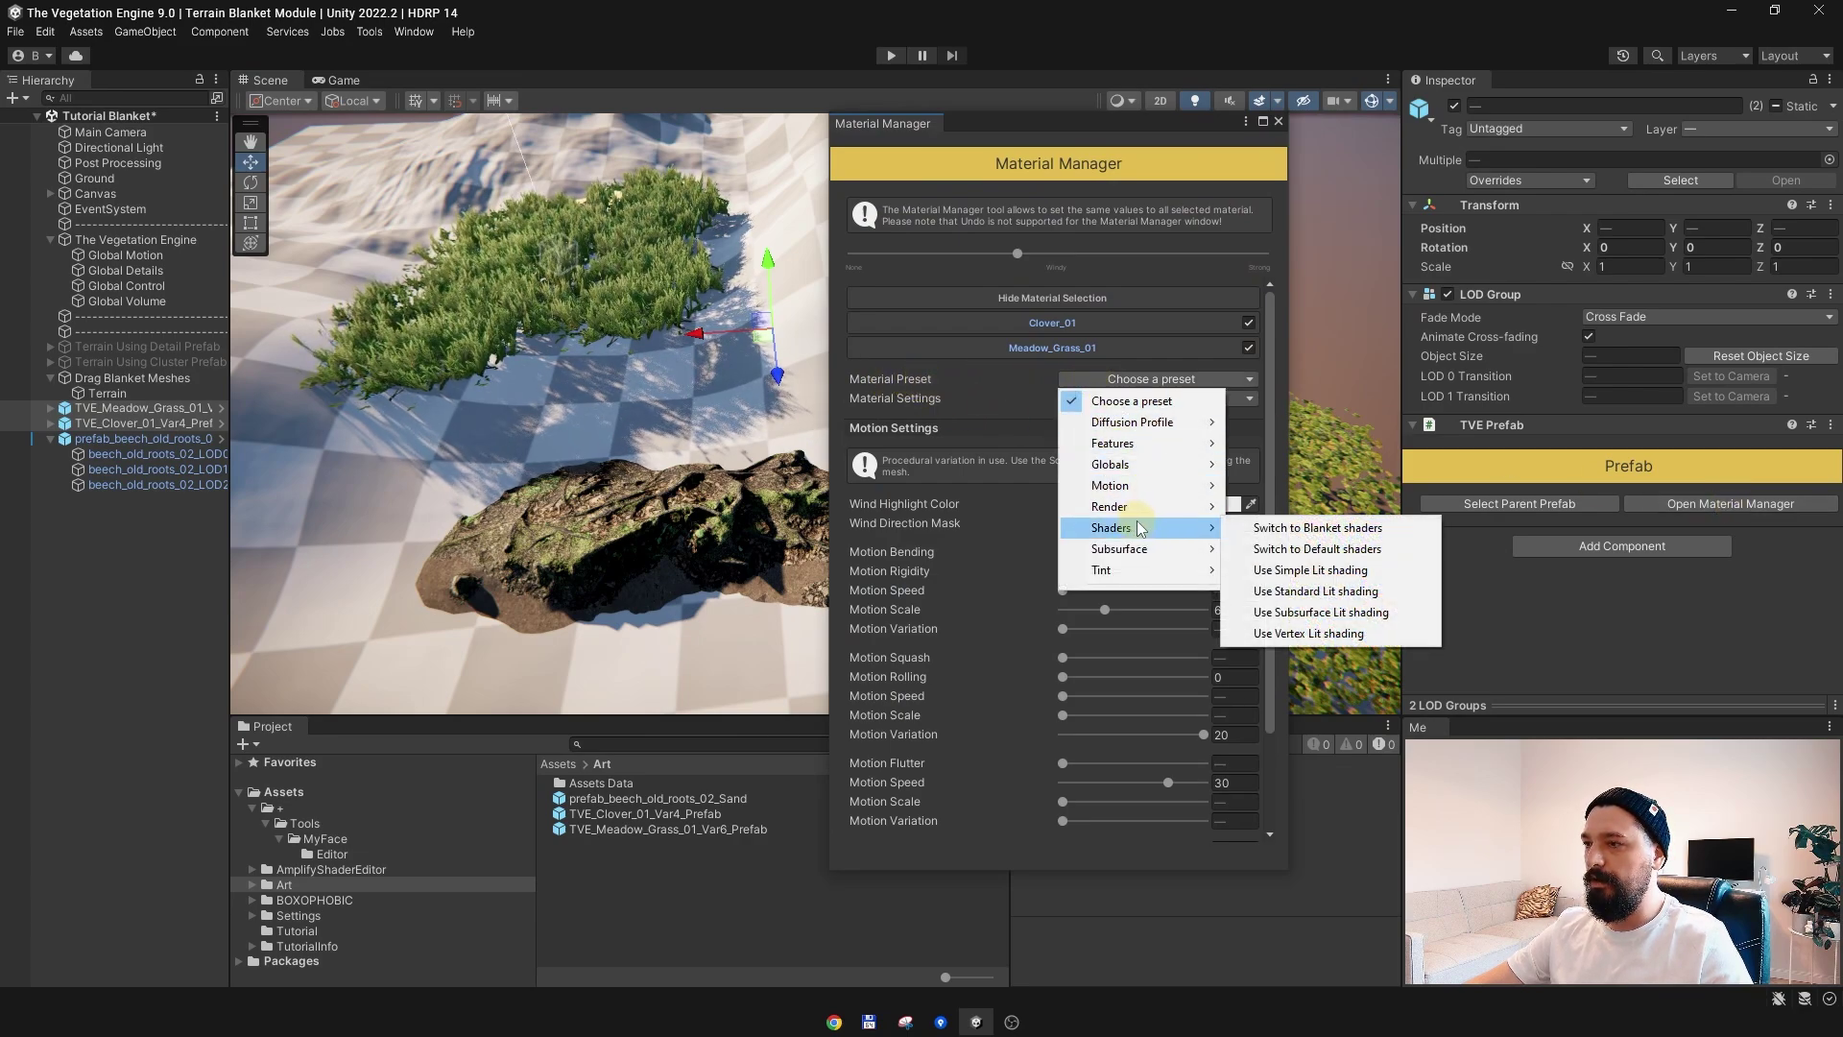
left_click(1340, 529)
left_click(1279, 122)
Step: Add a Vegetation Engine Element as a child of the Terrain object
left_click_drag(729, 432, 795, 388, "alt")
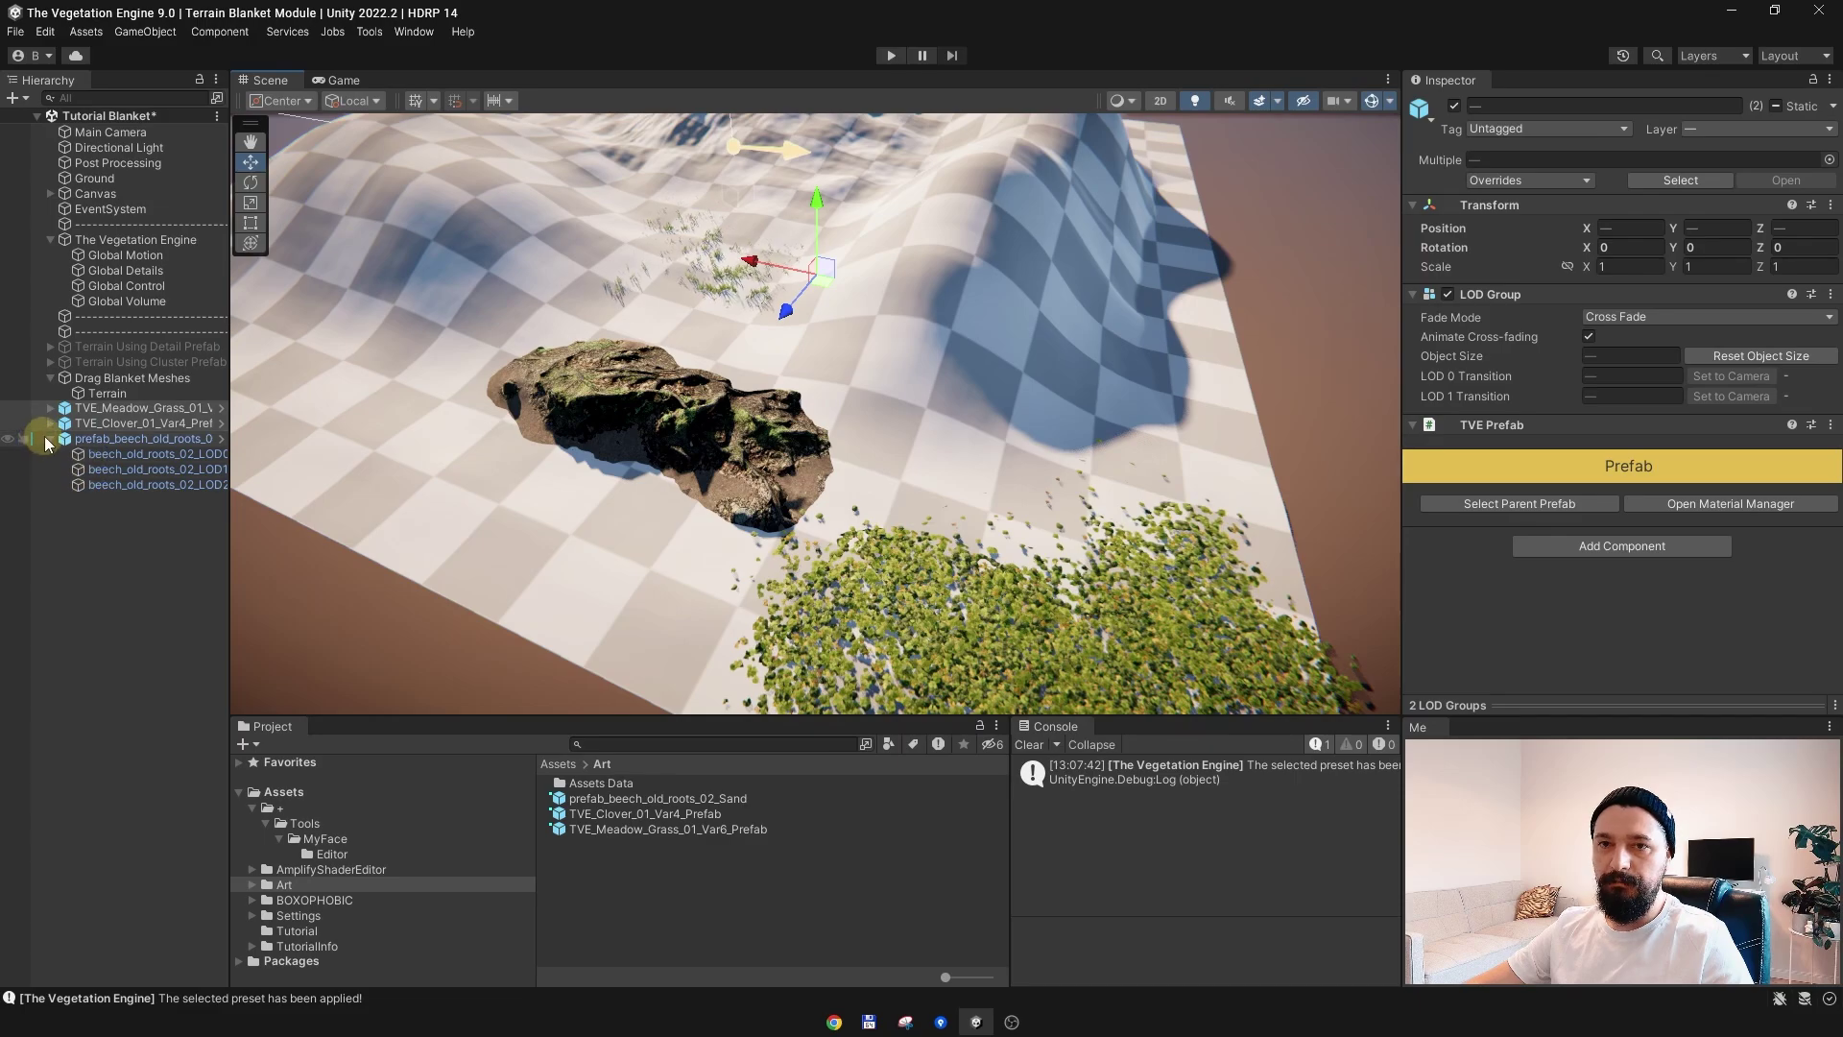
left_click_drag(1032, 437, 1050, 486, "alt")
left_click_drag(806, 528, 911, 533, "alt")
left_click_drag(884, 444, 884, 482, "alt")
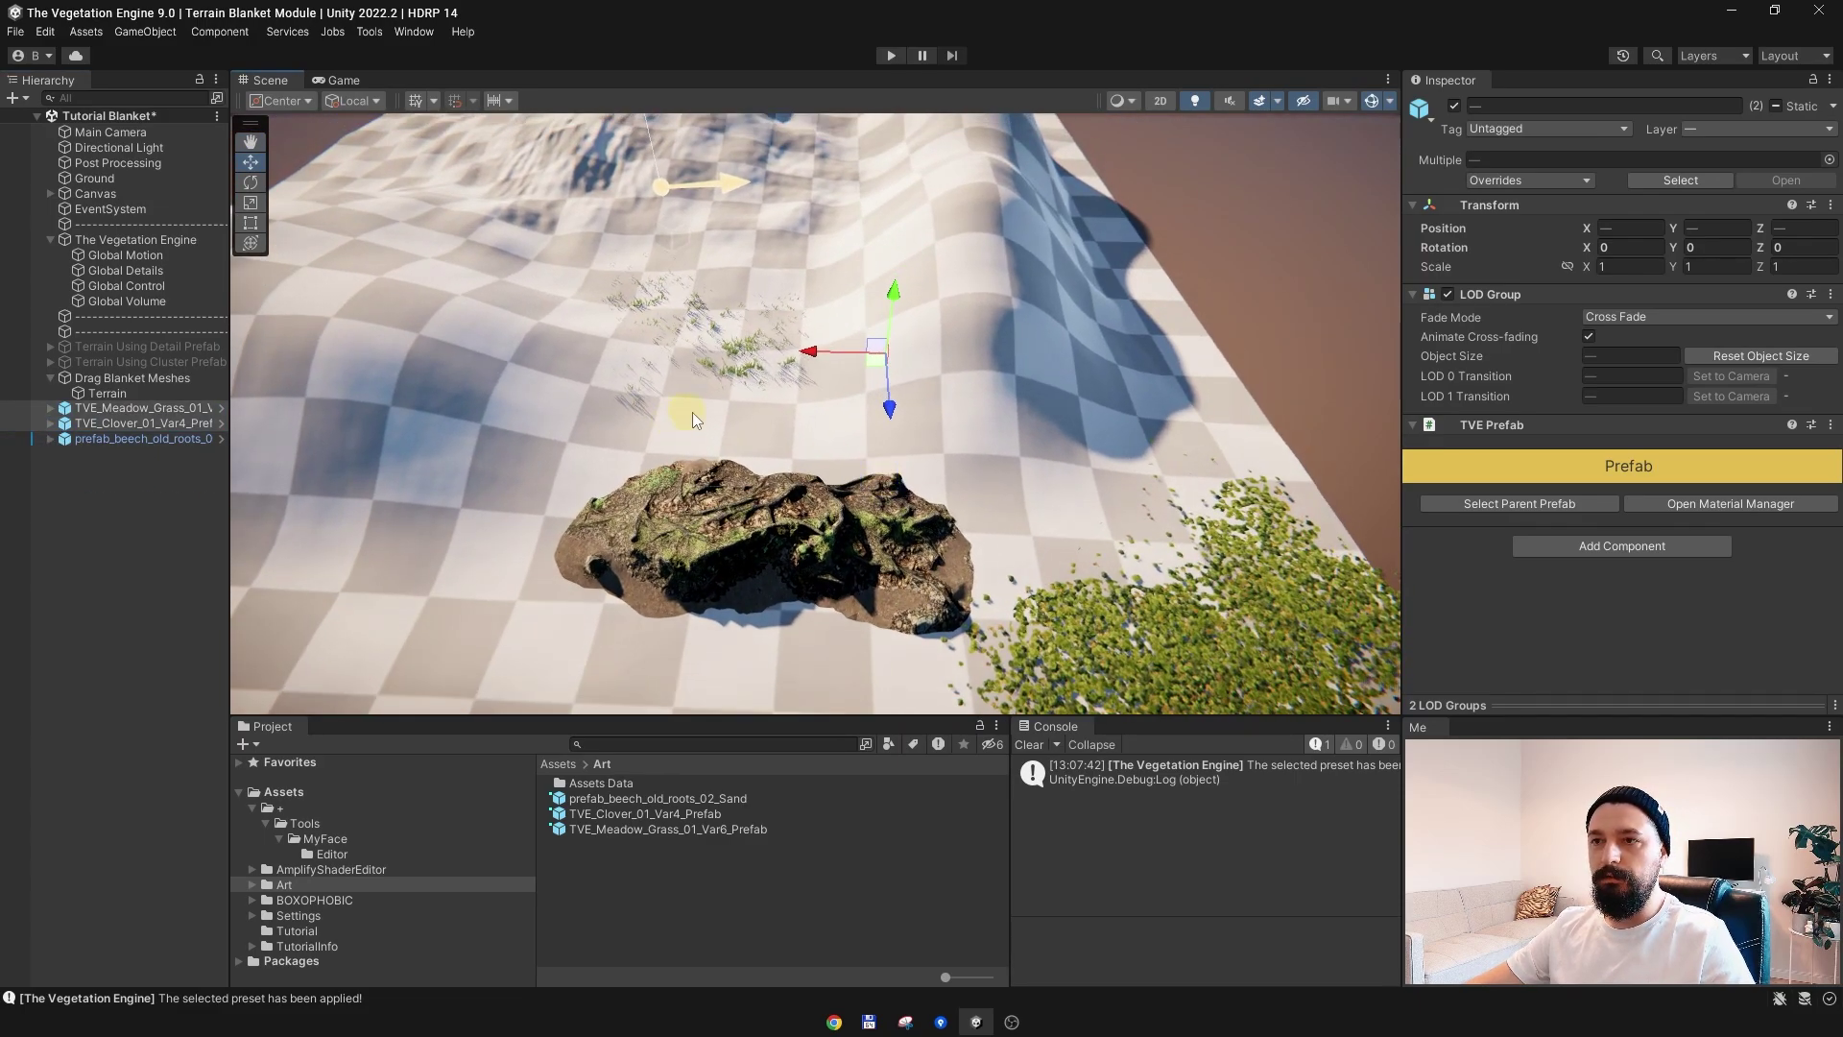
left_click_drag(699, 411, 629, 384, "alt")
left_click_drag(328, 436, 252, 415, "alt")
left_click(132, 395)
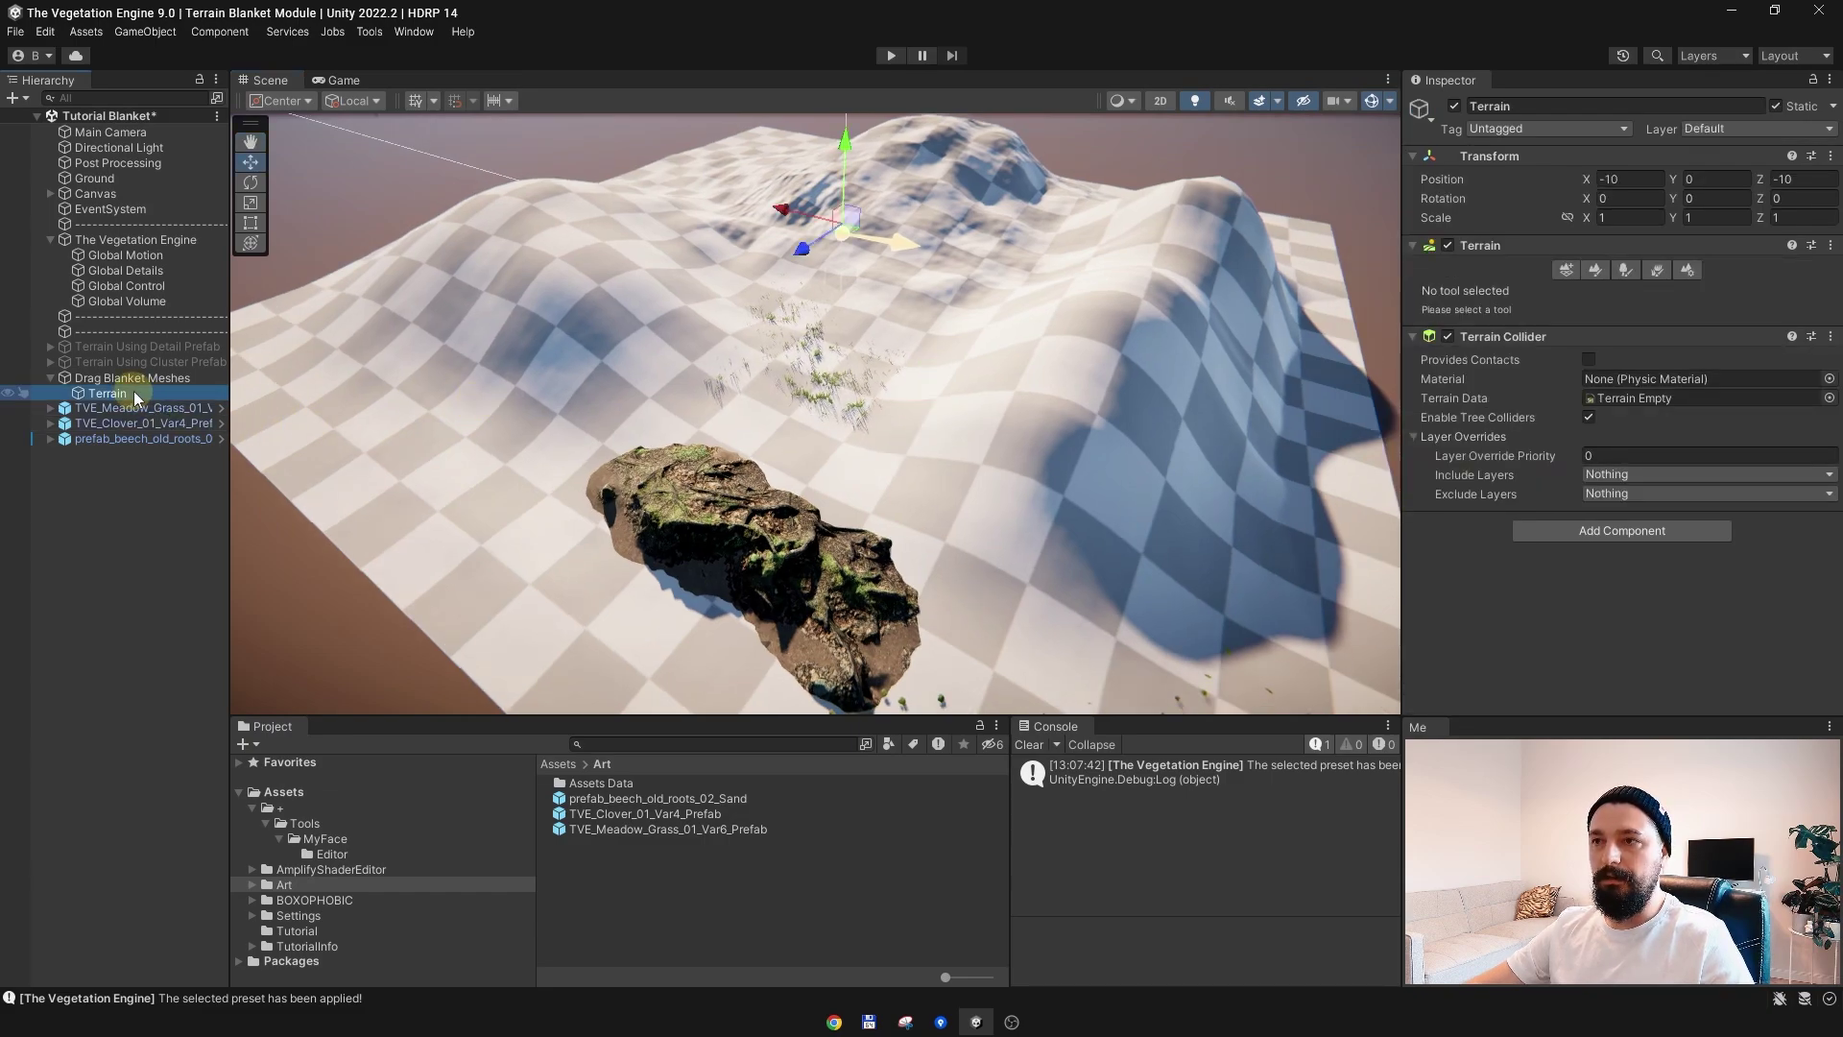
right_click(135, 393)
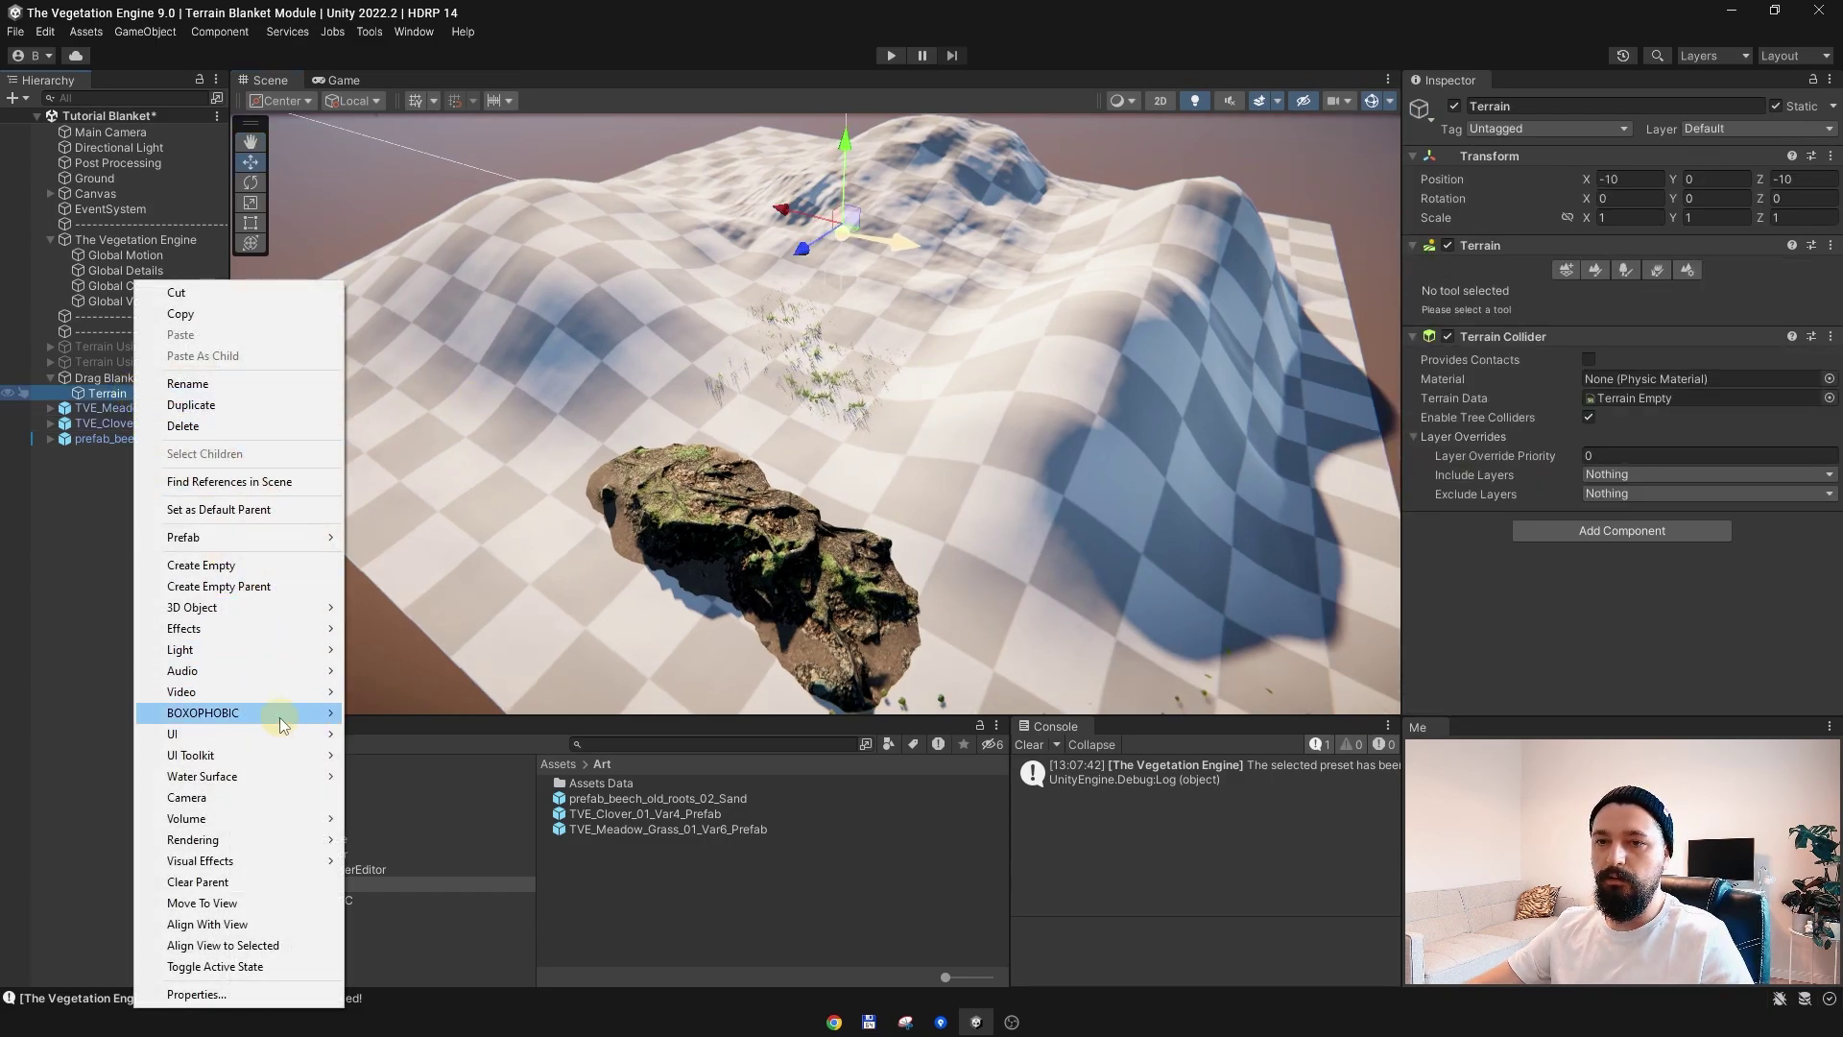
mouse_move(280, 717)
mouse_move(480, 716)
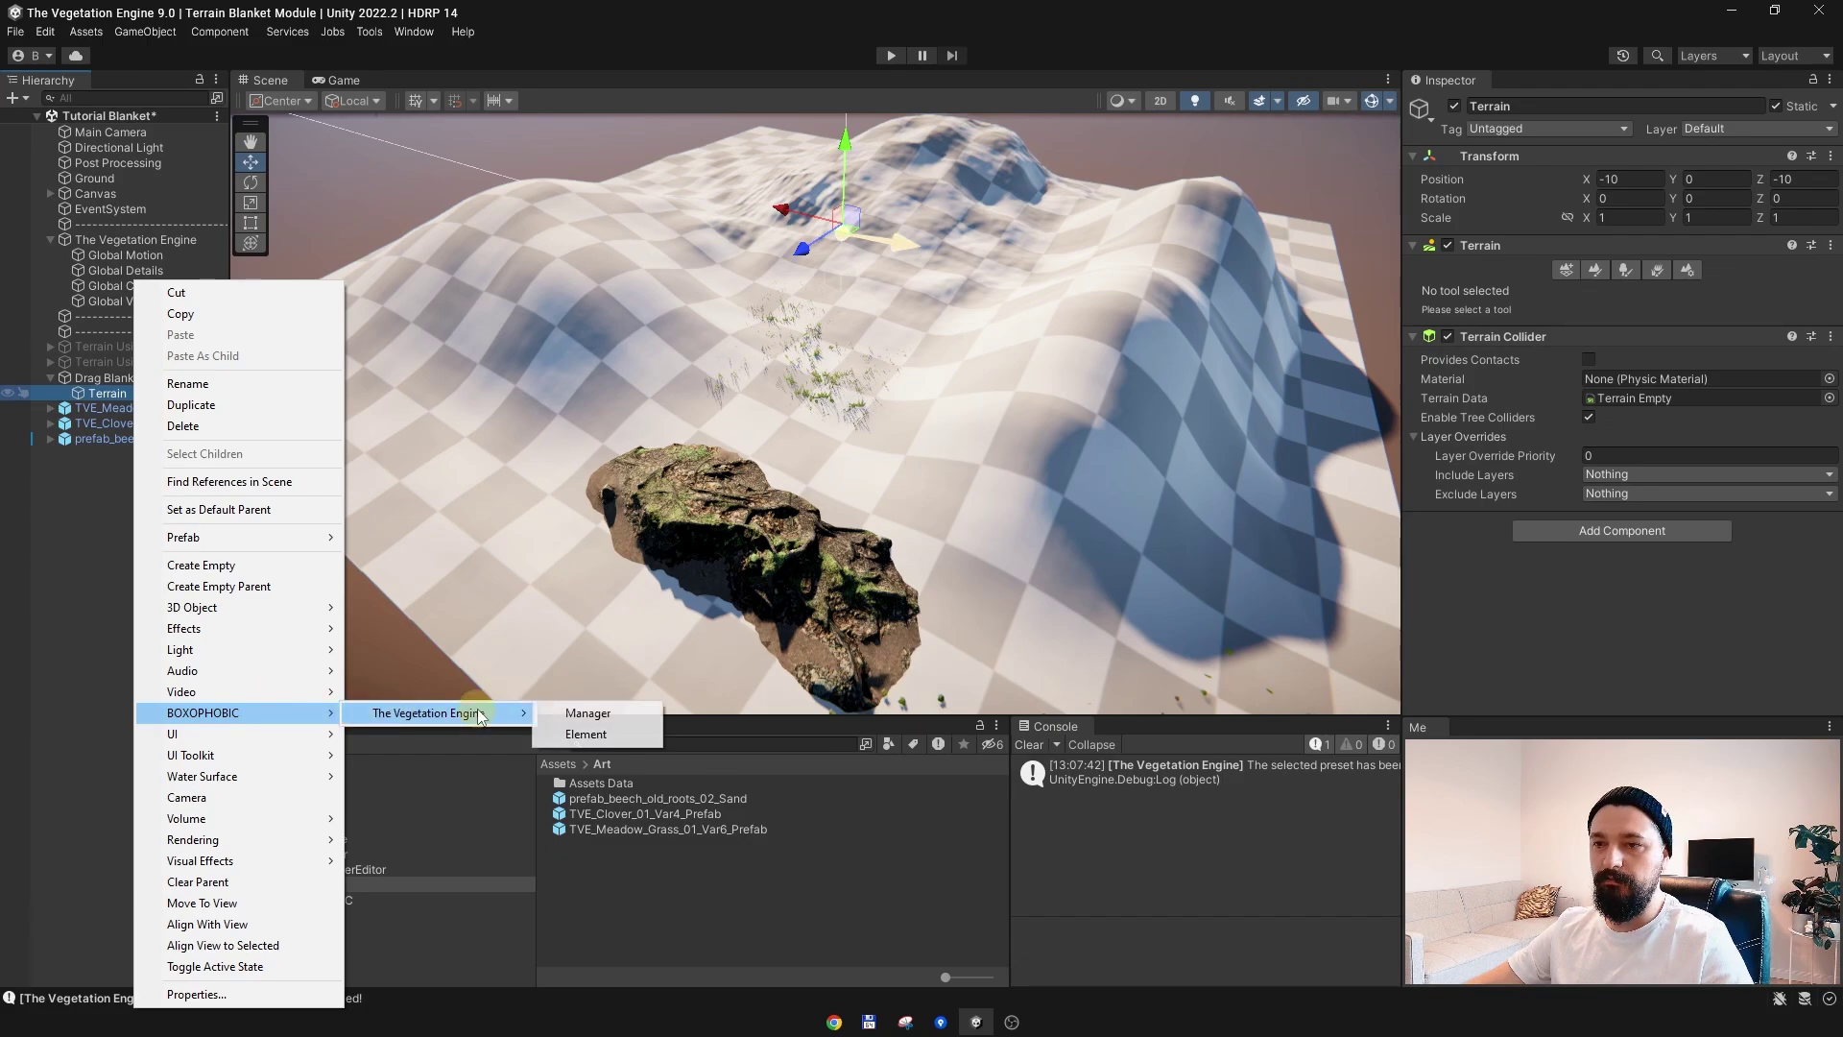
left_click(603, 741)
Step: Lower the new Element under the terrain to a Y position of about -0.64
scroll(855, 445, "down", 5)
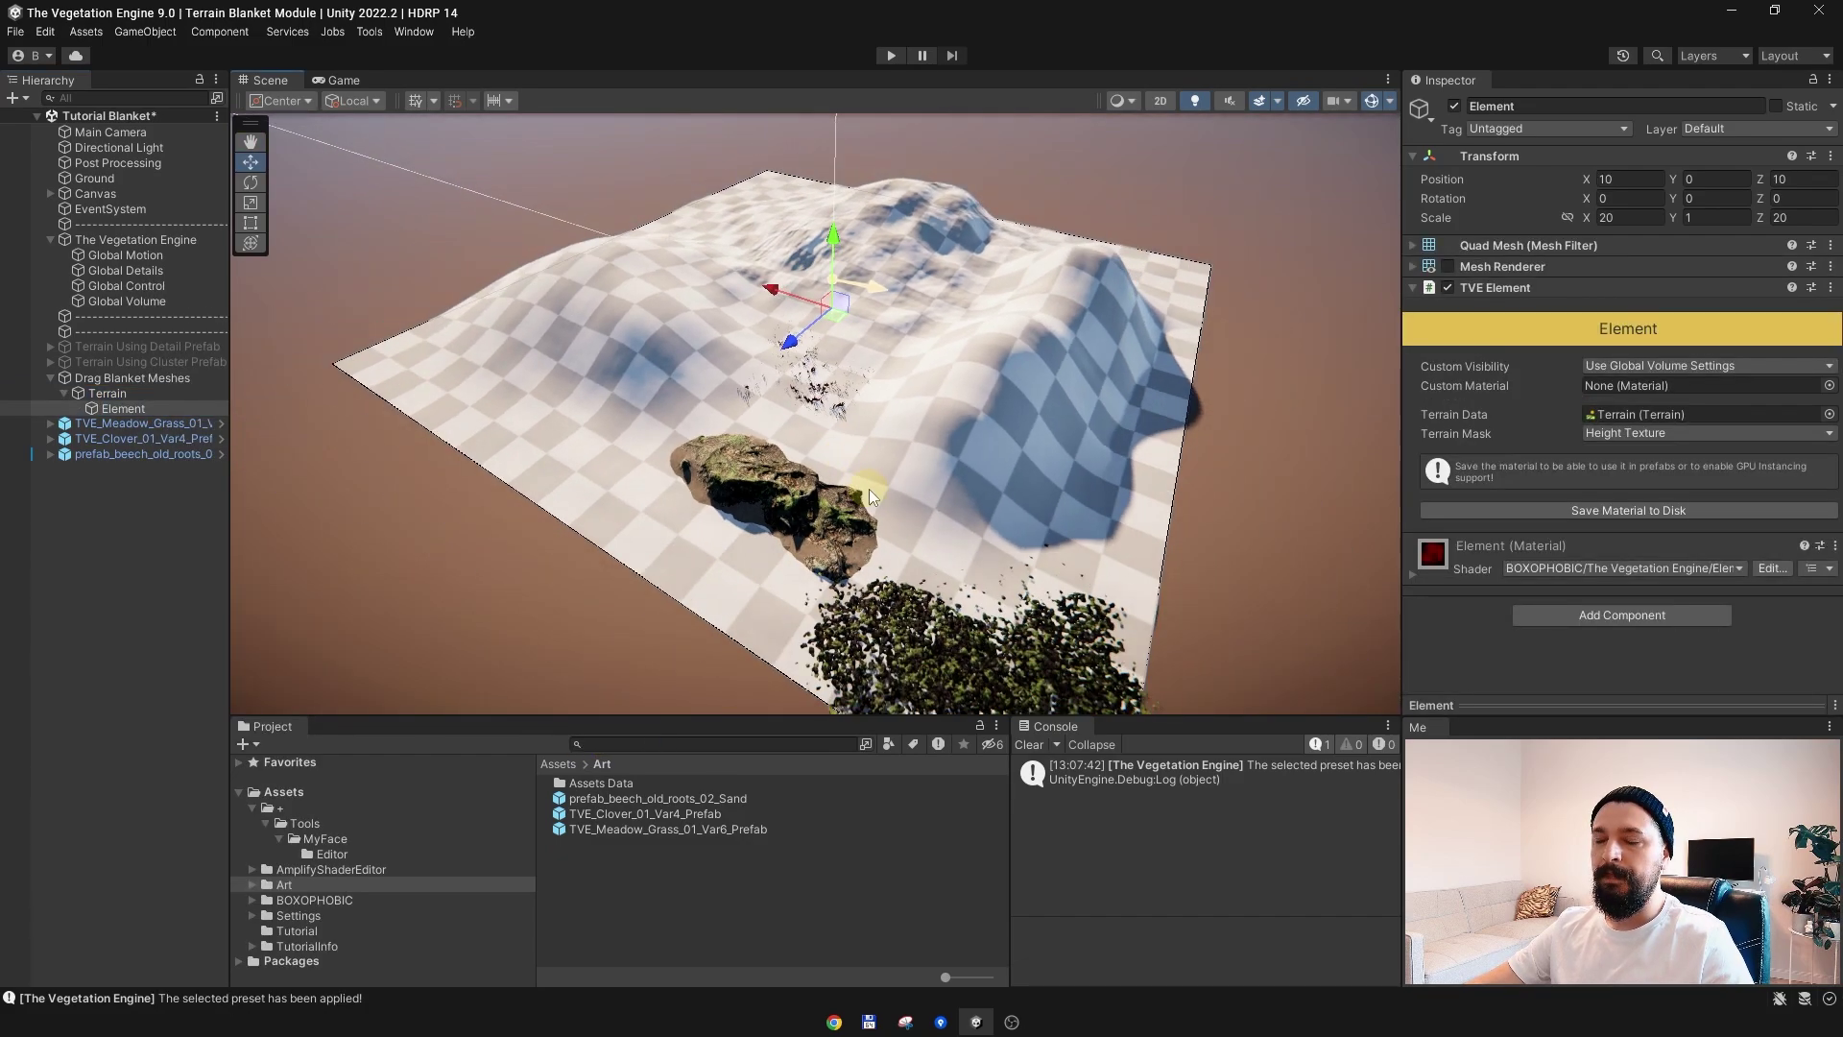
left_click_drag(868, 487, 861, 396, "alt")
scroll(786, 480, "up", 3)
left_click_drag(839, 313, 839, 286)
left_click_drag(839, 286, 893, 408, "alt")
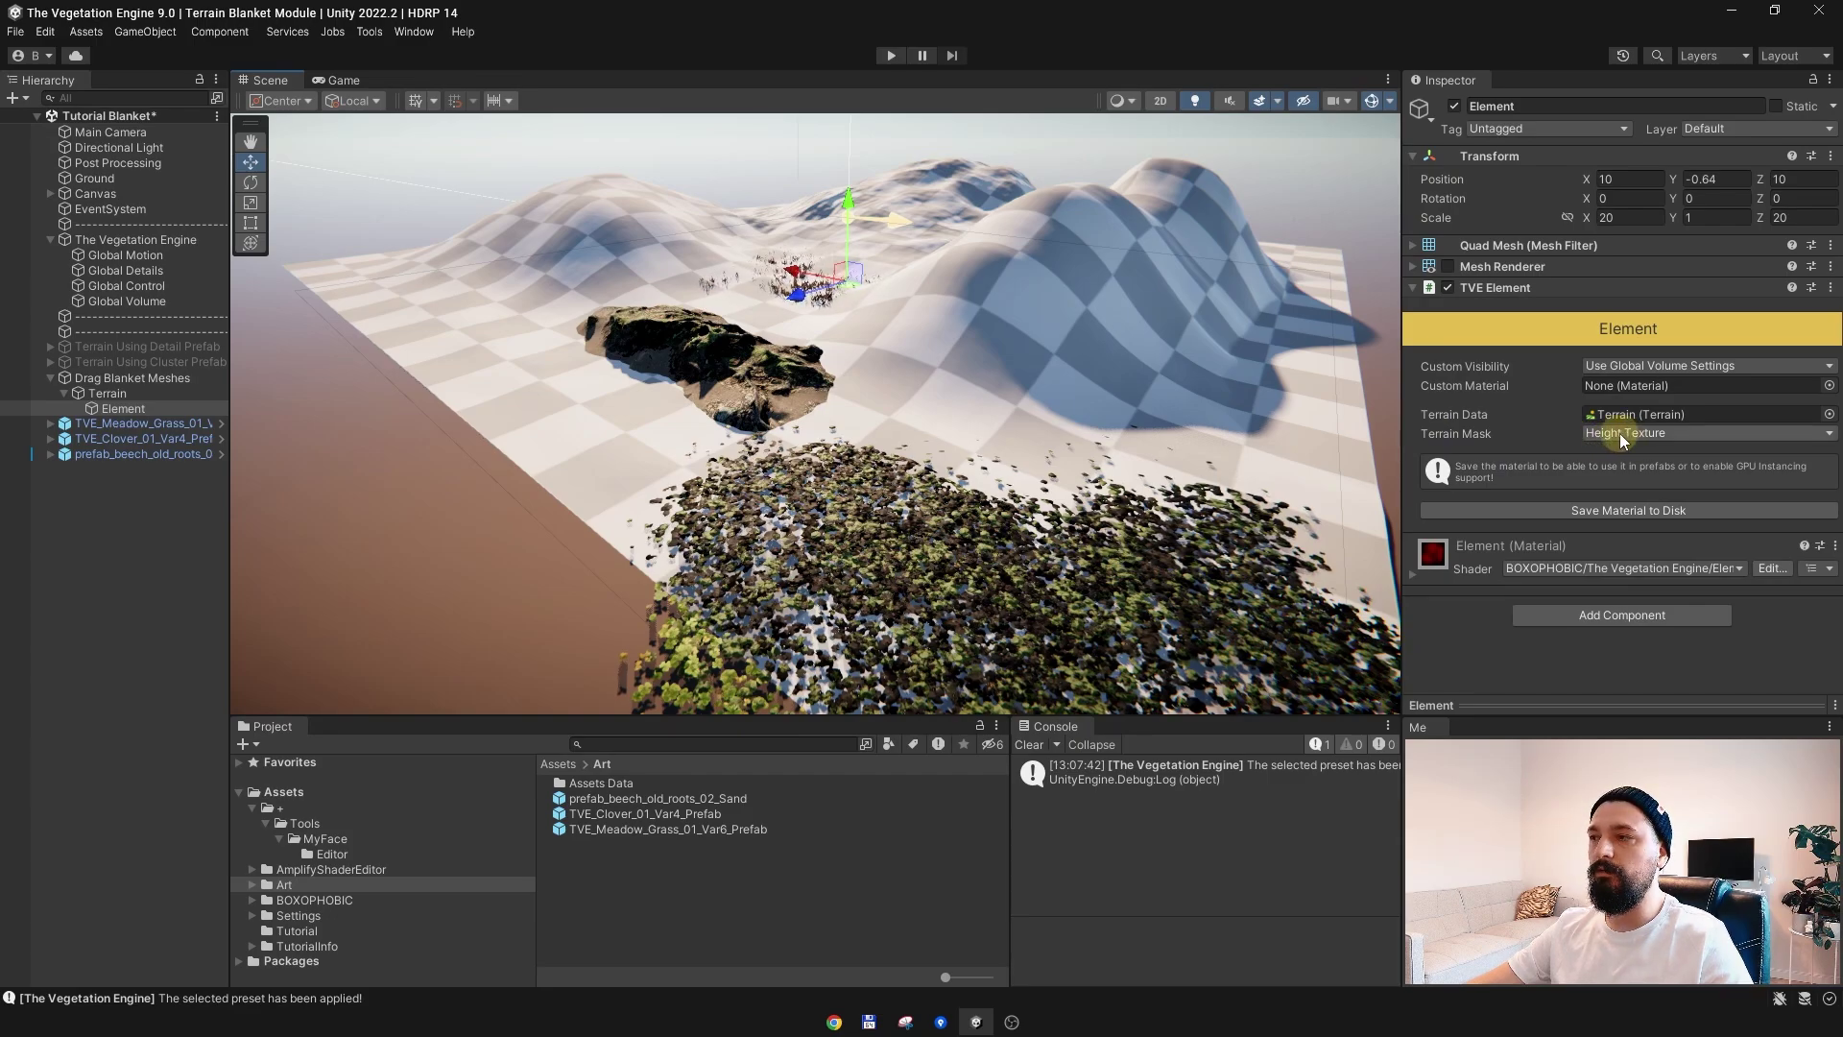
Step: Change the Element material's shader to the Vegetation Engine's Blanket Vertex Conform
left_click(1505, 528)
scroll(1503, 523, "down", 5)
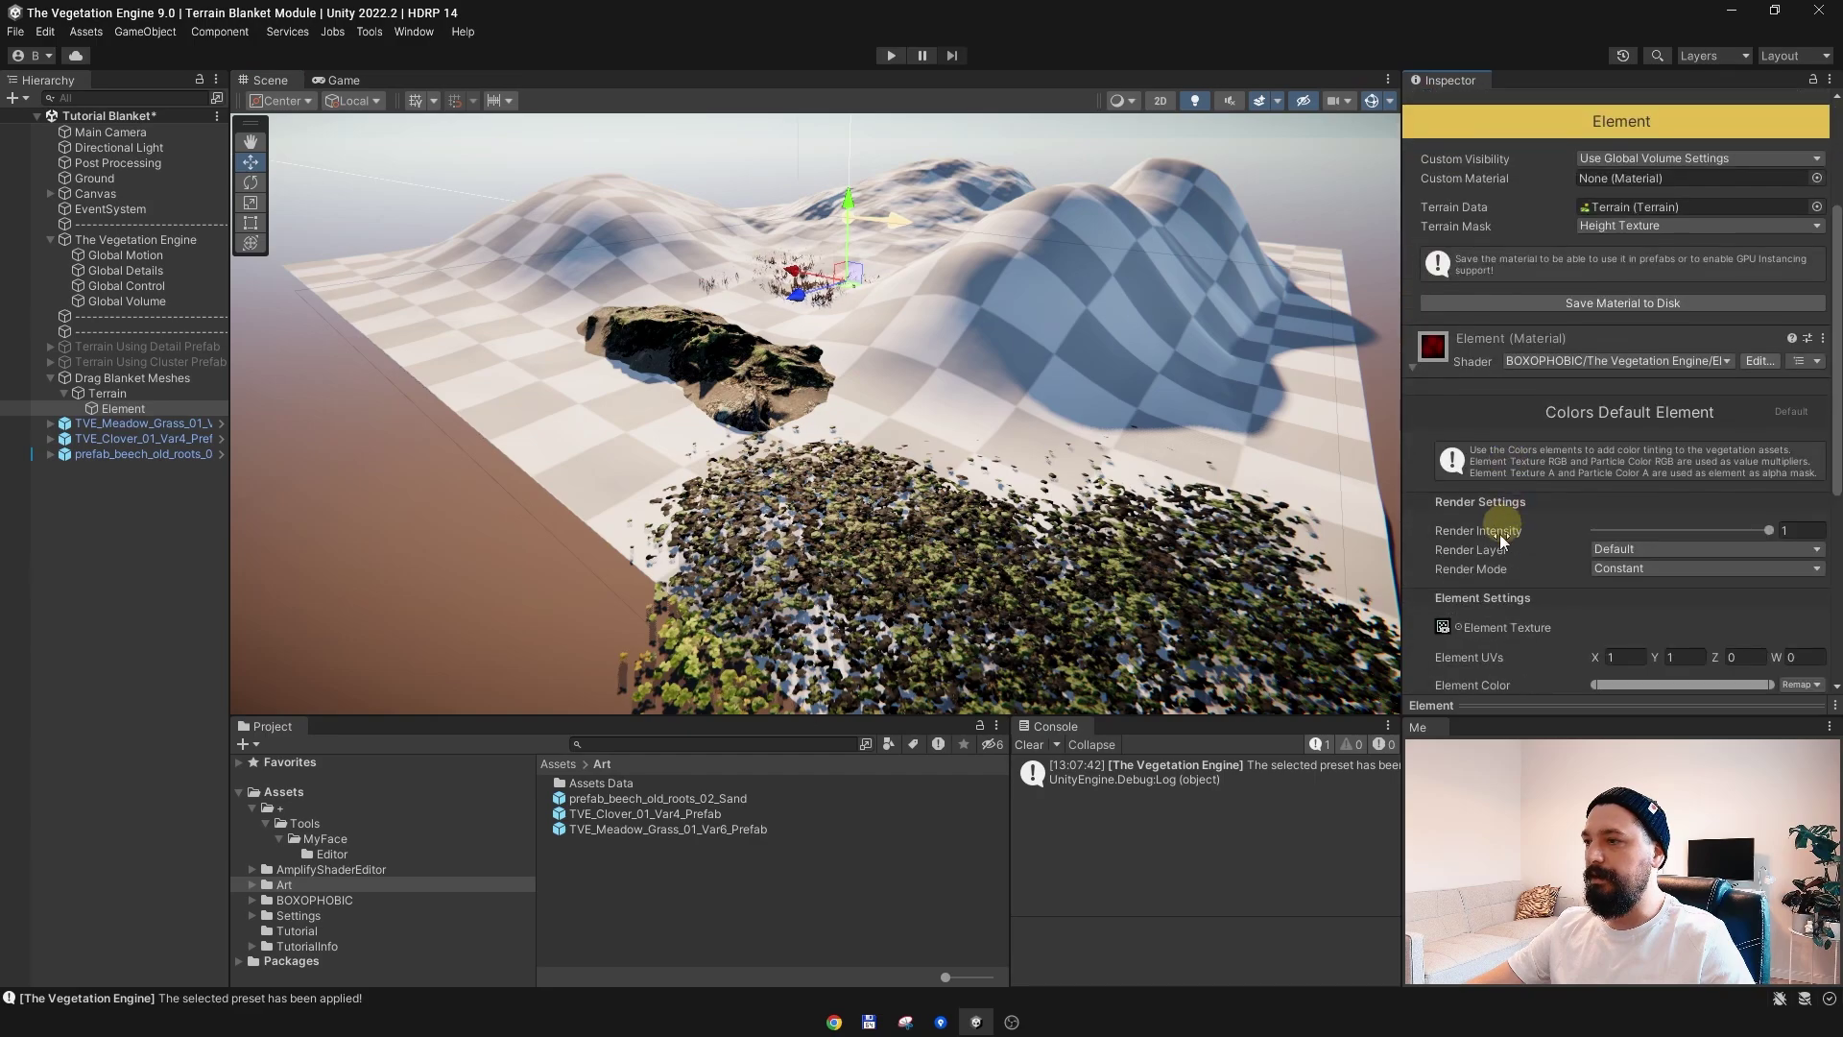
middle_click_drag(1136, 391, 969, 435)
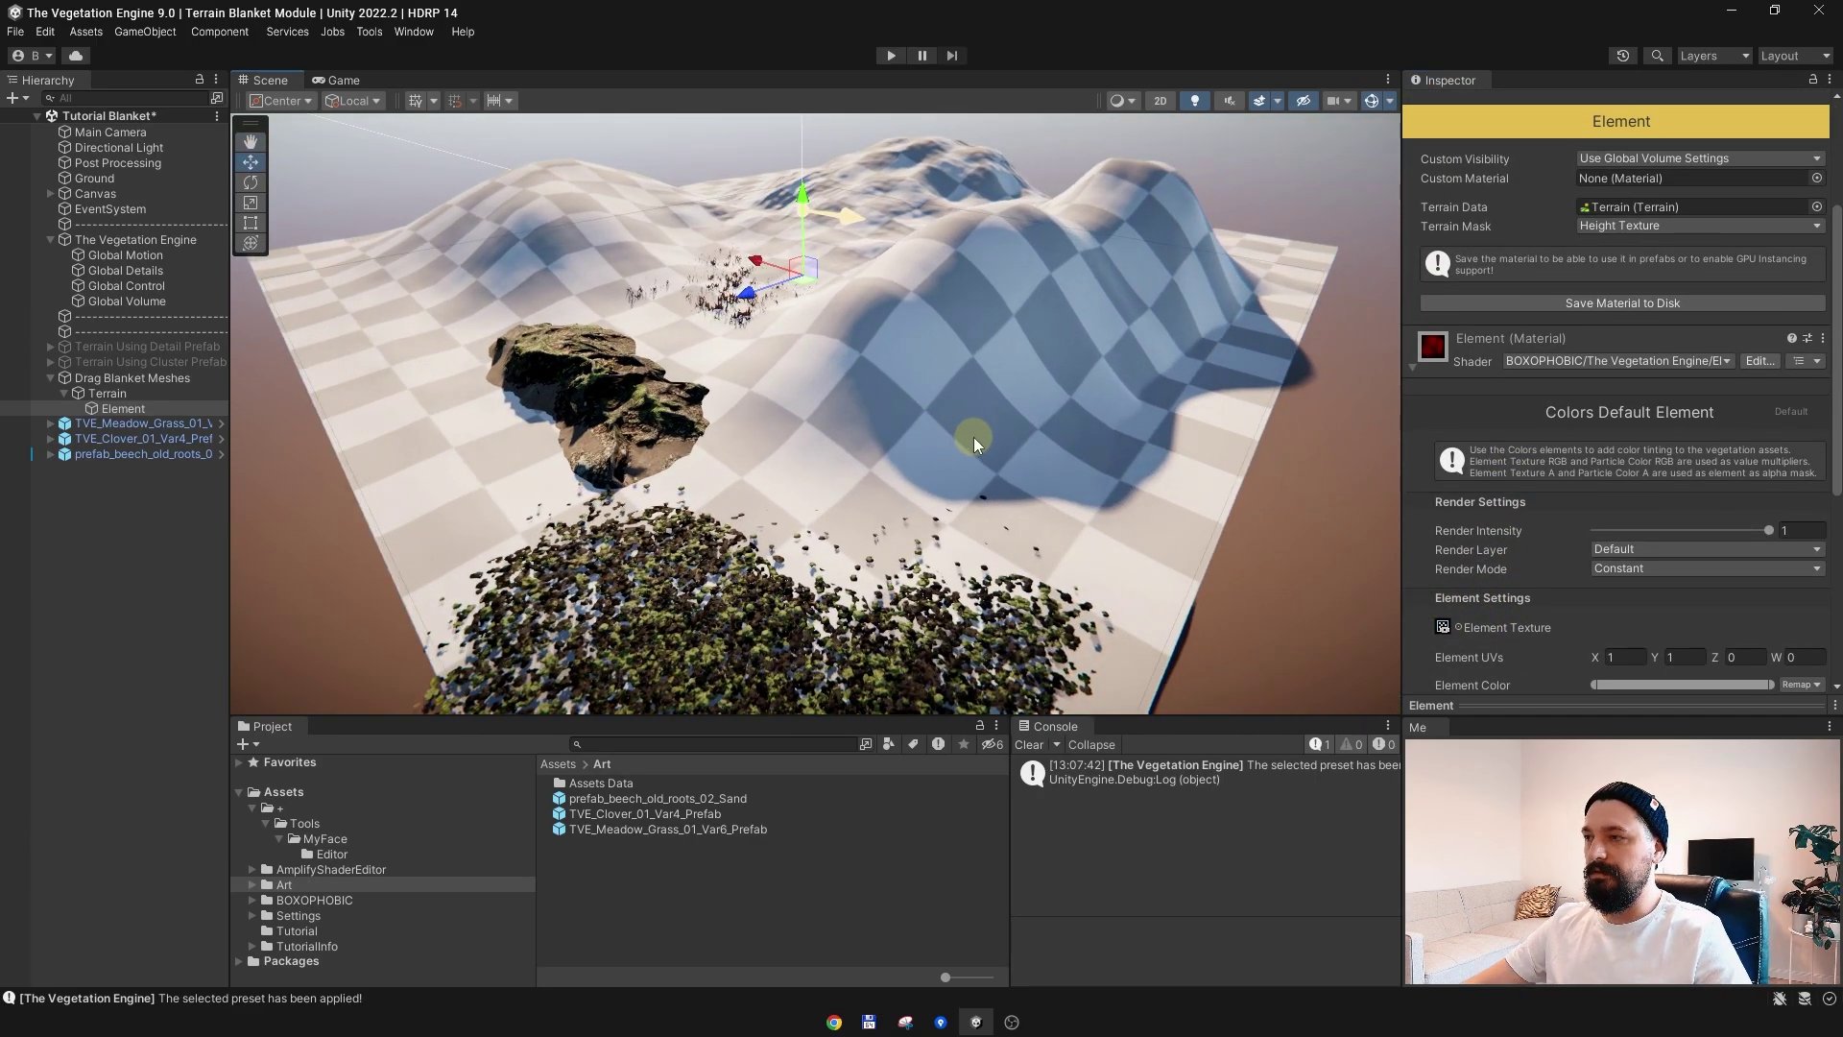
middle_click_drag(833, 468, 822, 465)
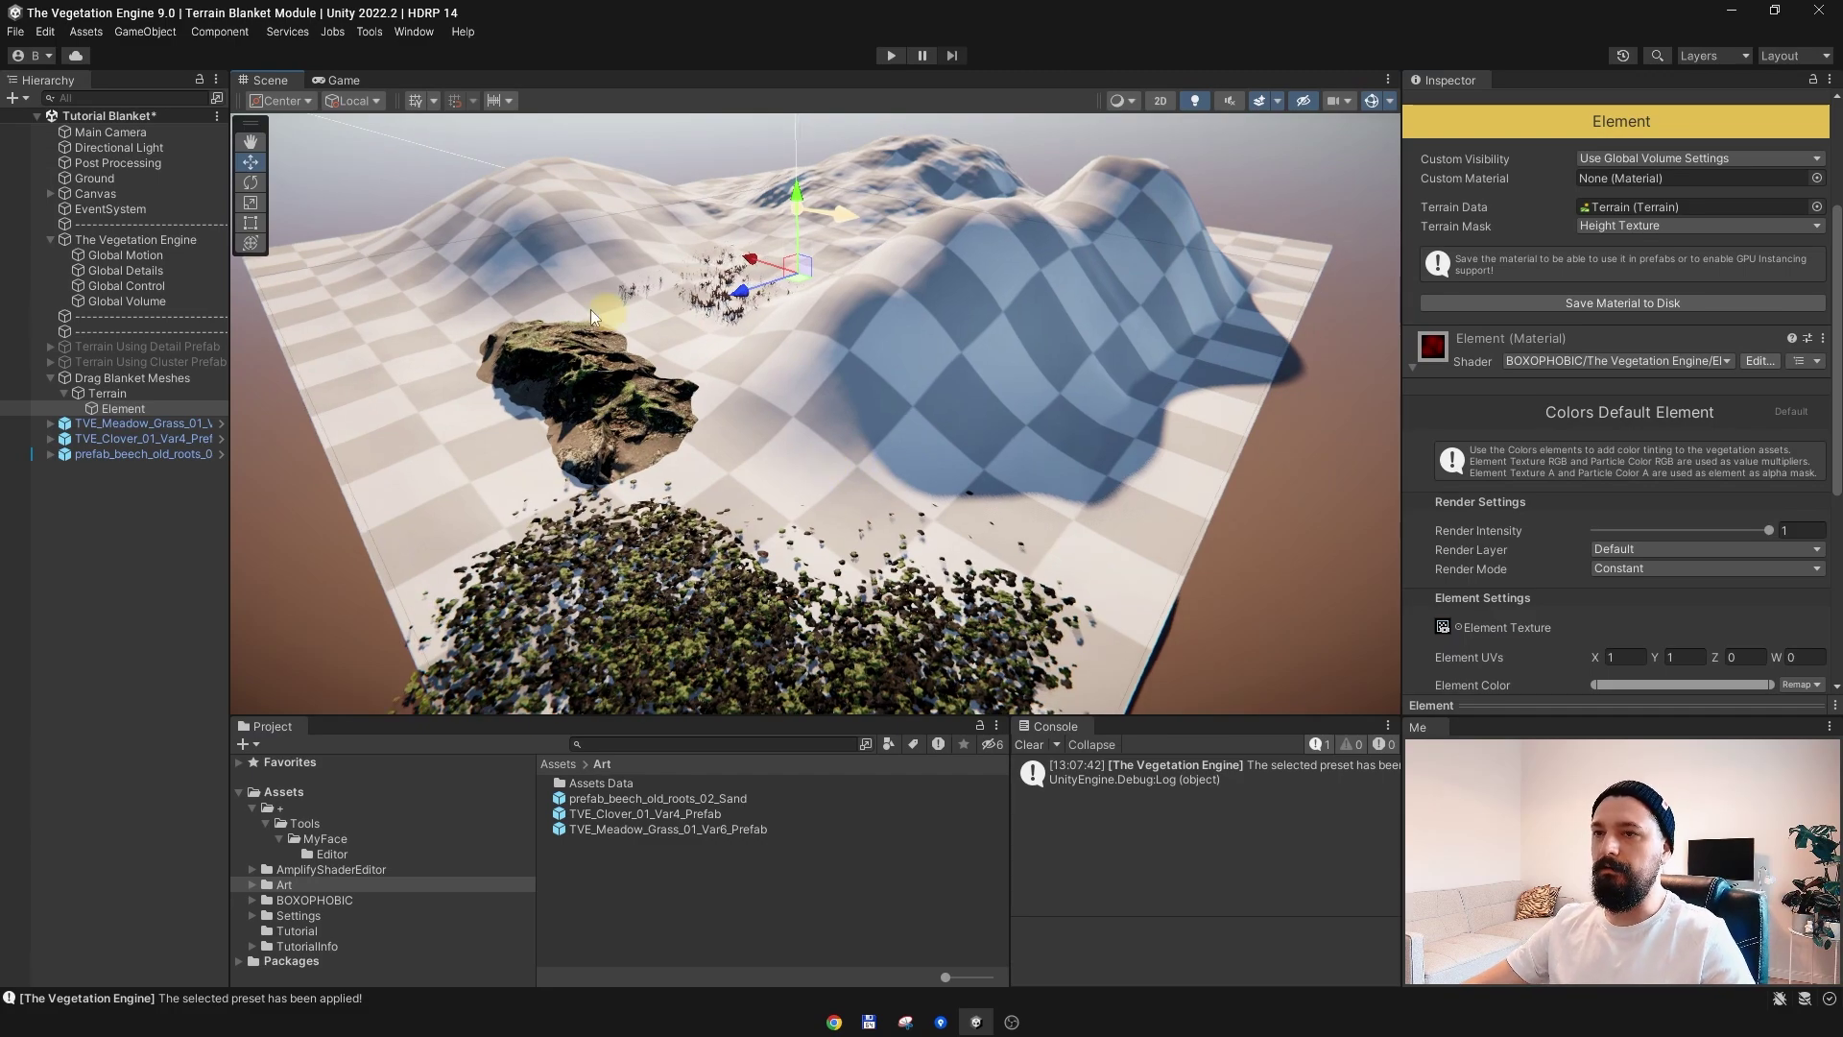
left_click_drag(450, 350, 489, 364, "alt")
middle_click_drag(897, 424, 889, 423)
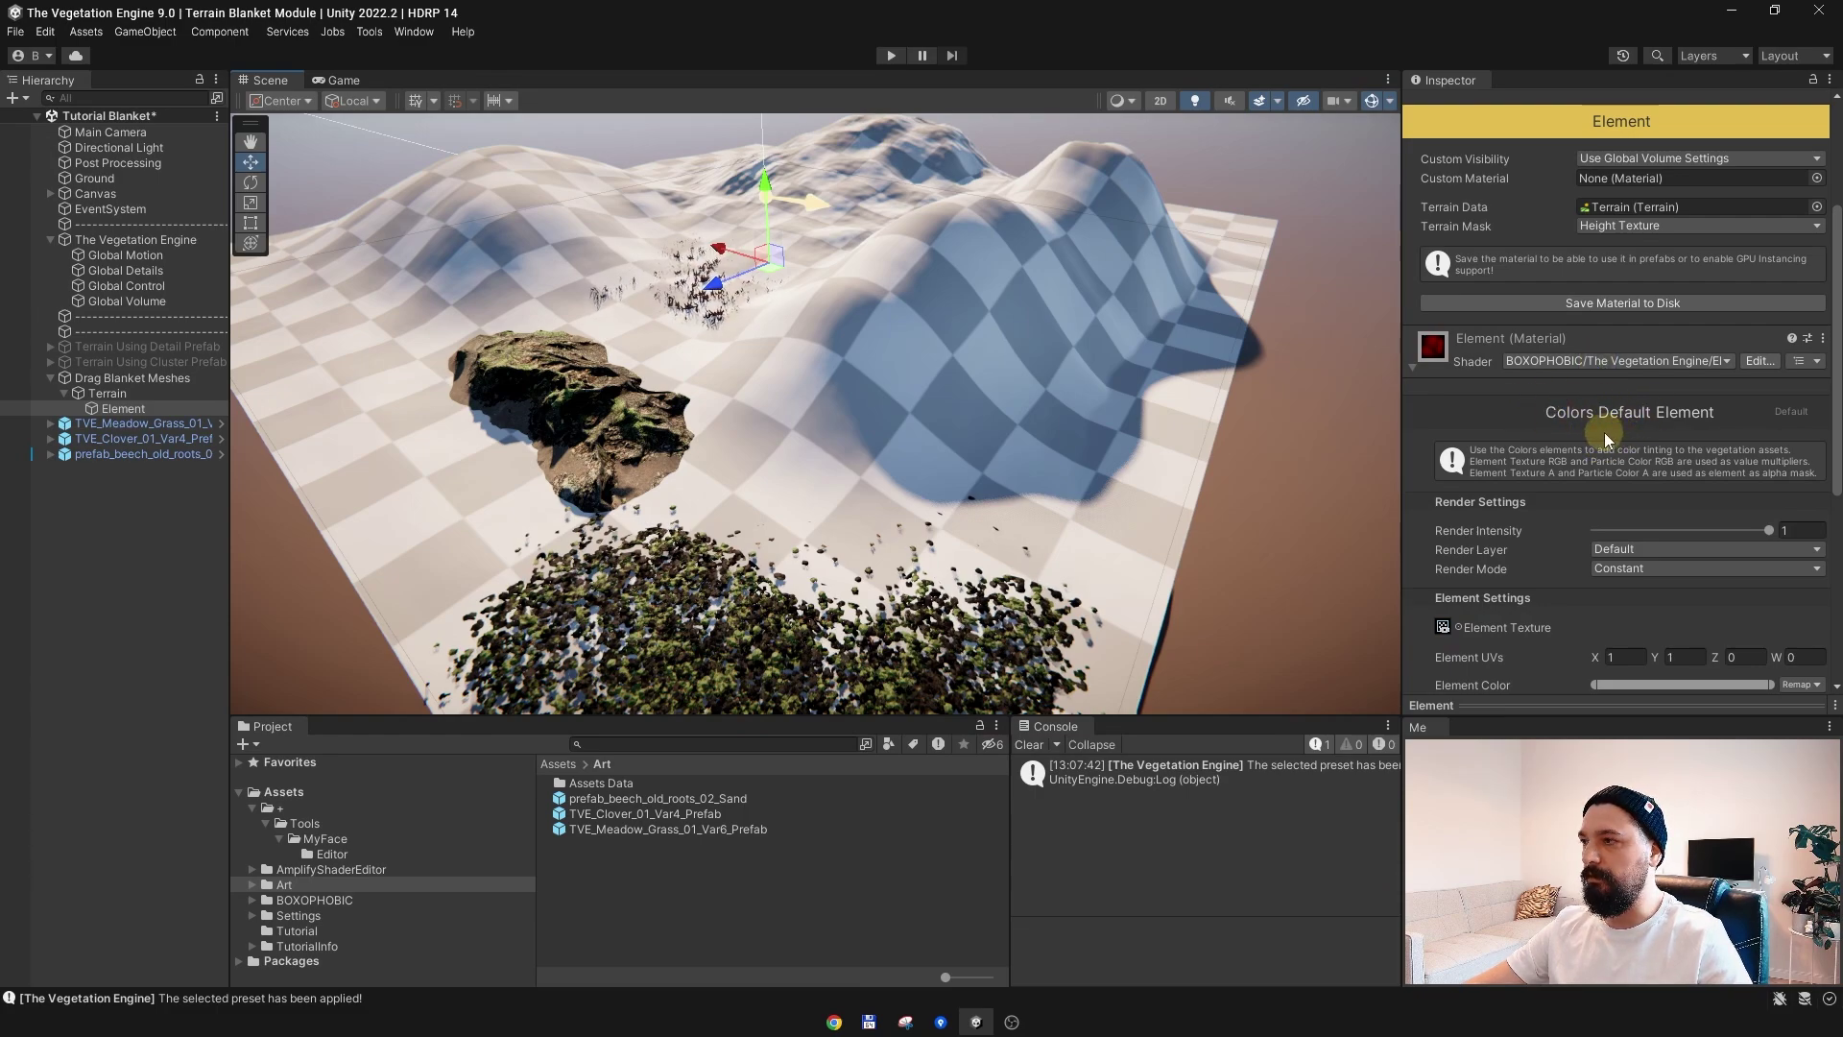
left_click_drag(1062, 423, 1072, 444, "alt")
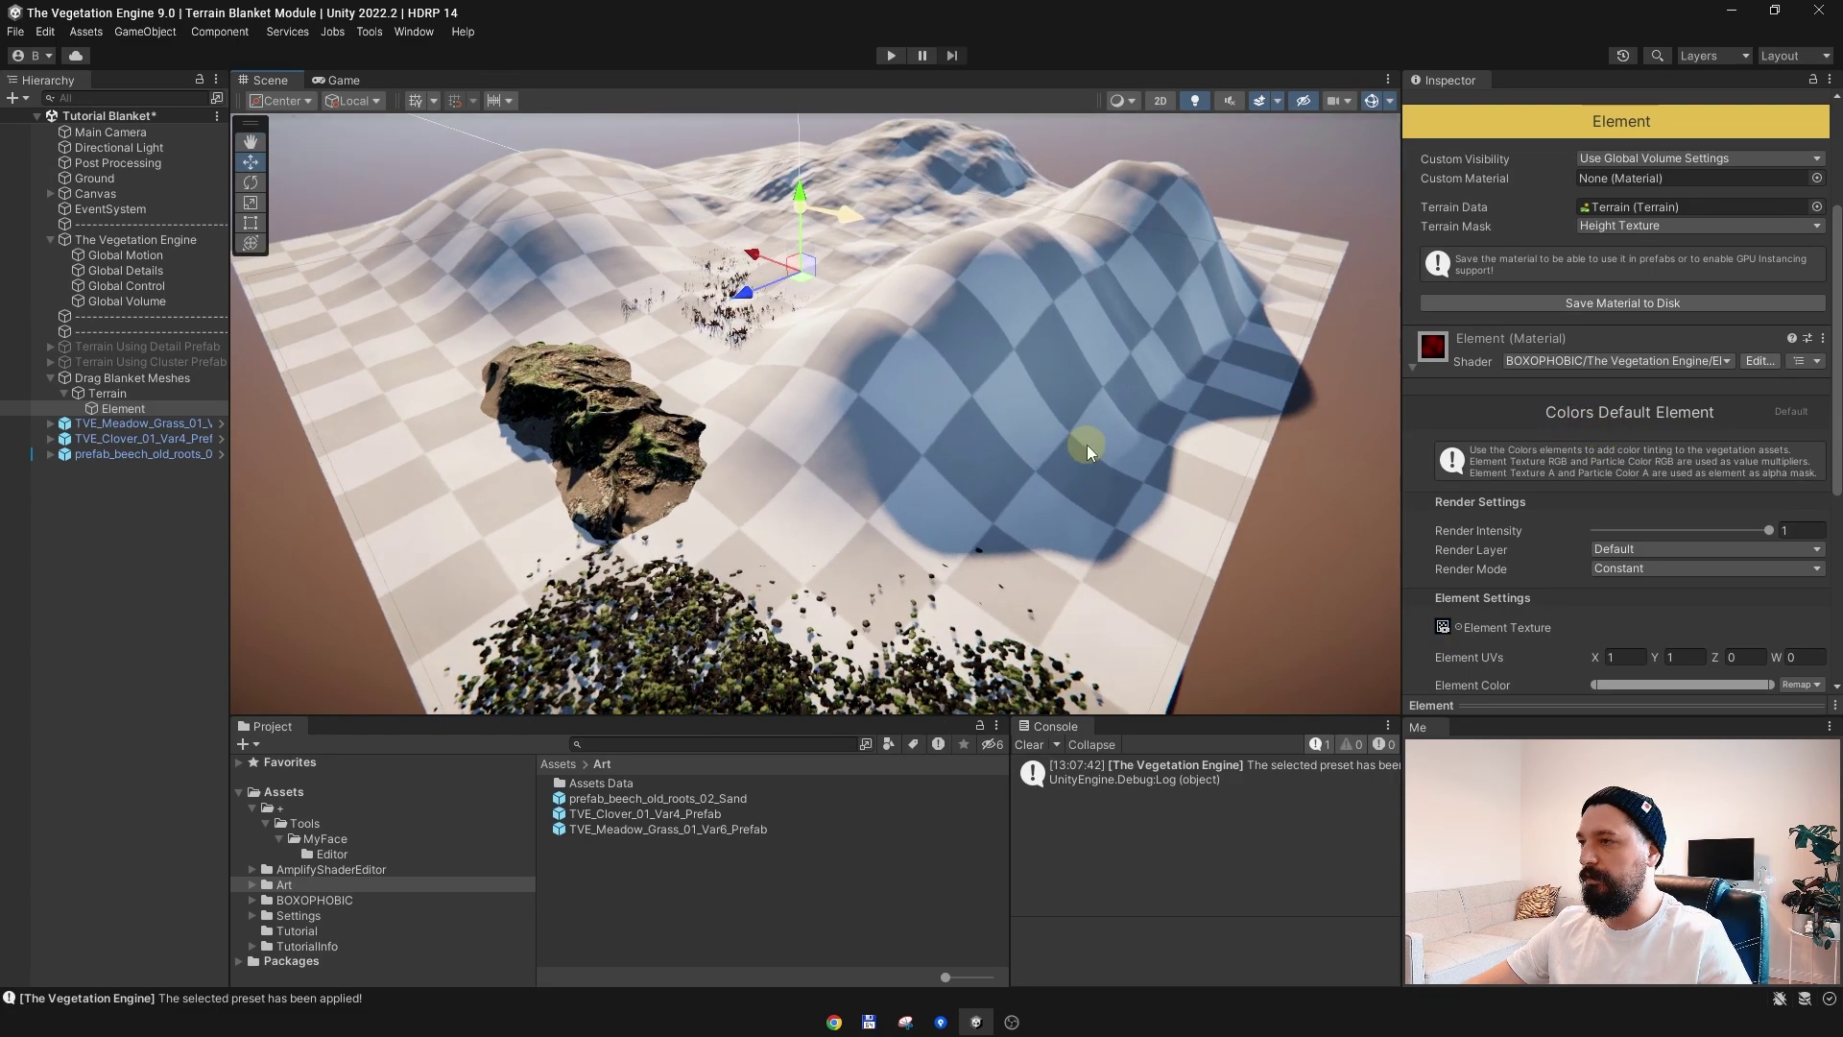
left_click(1548, 422)
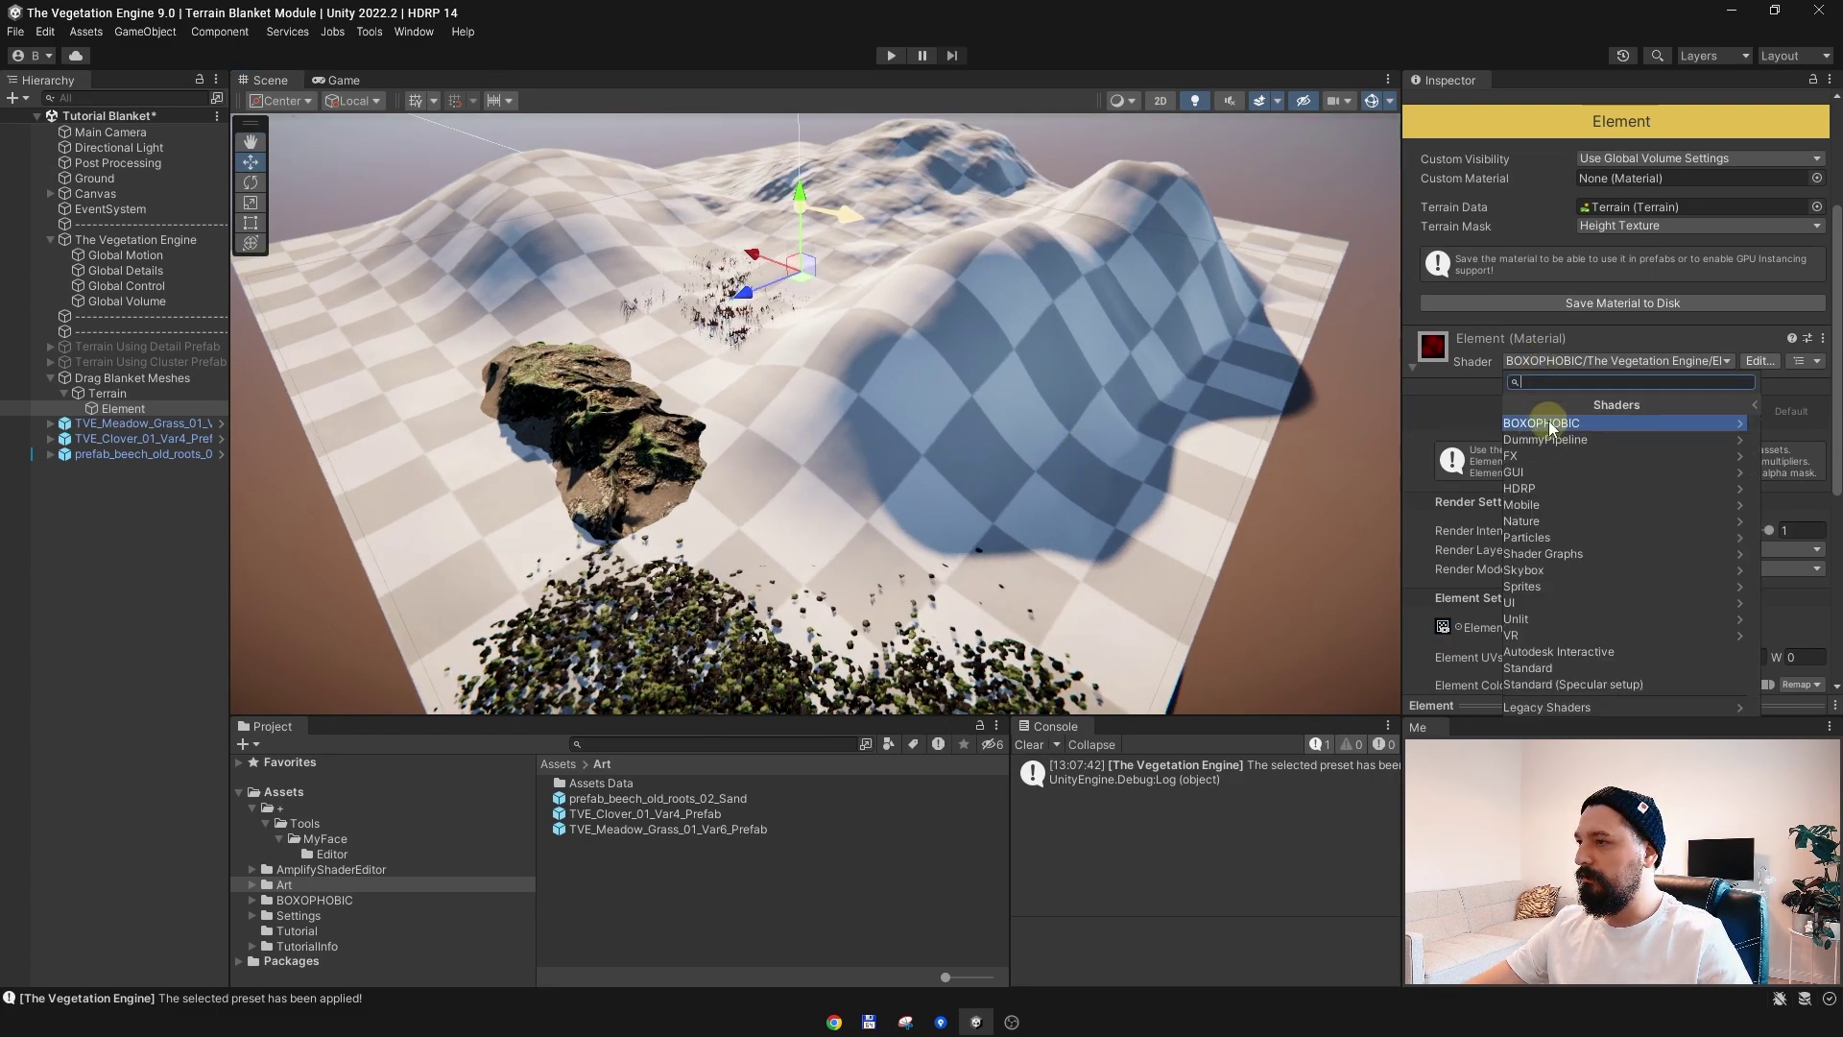
left_click(1558, 421)
left_click(1560, 424)
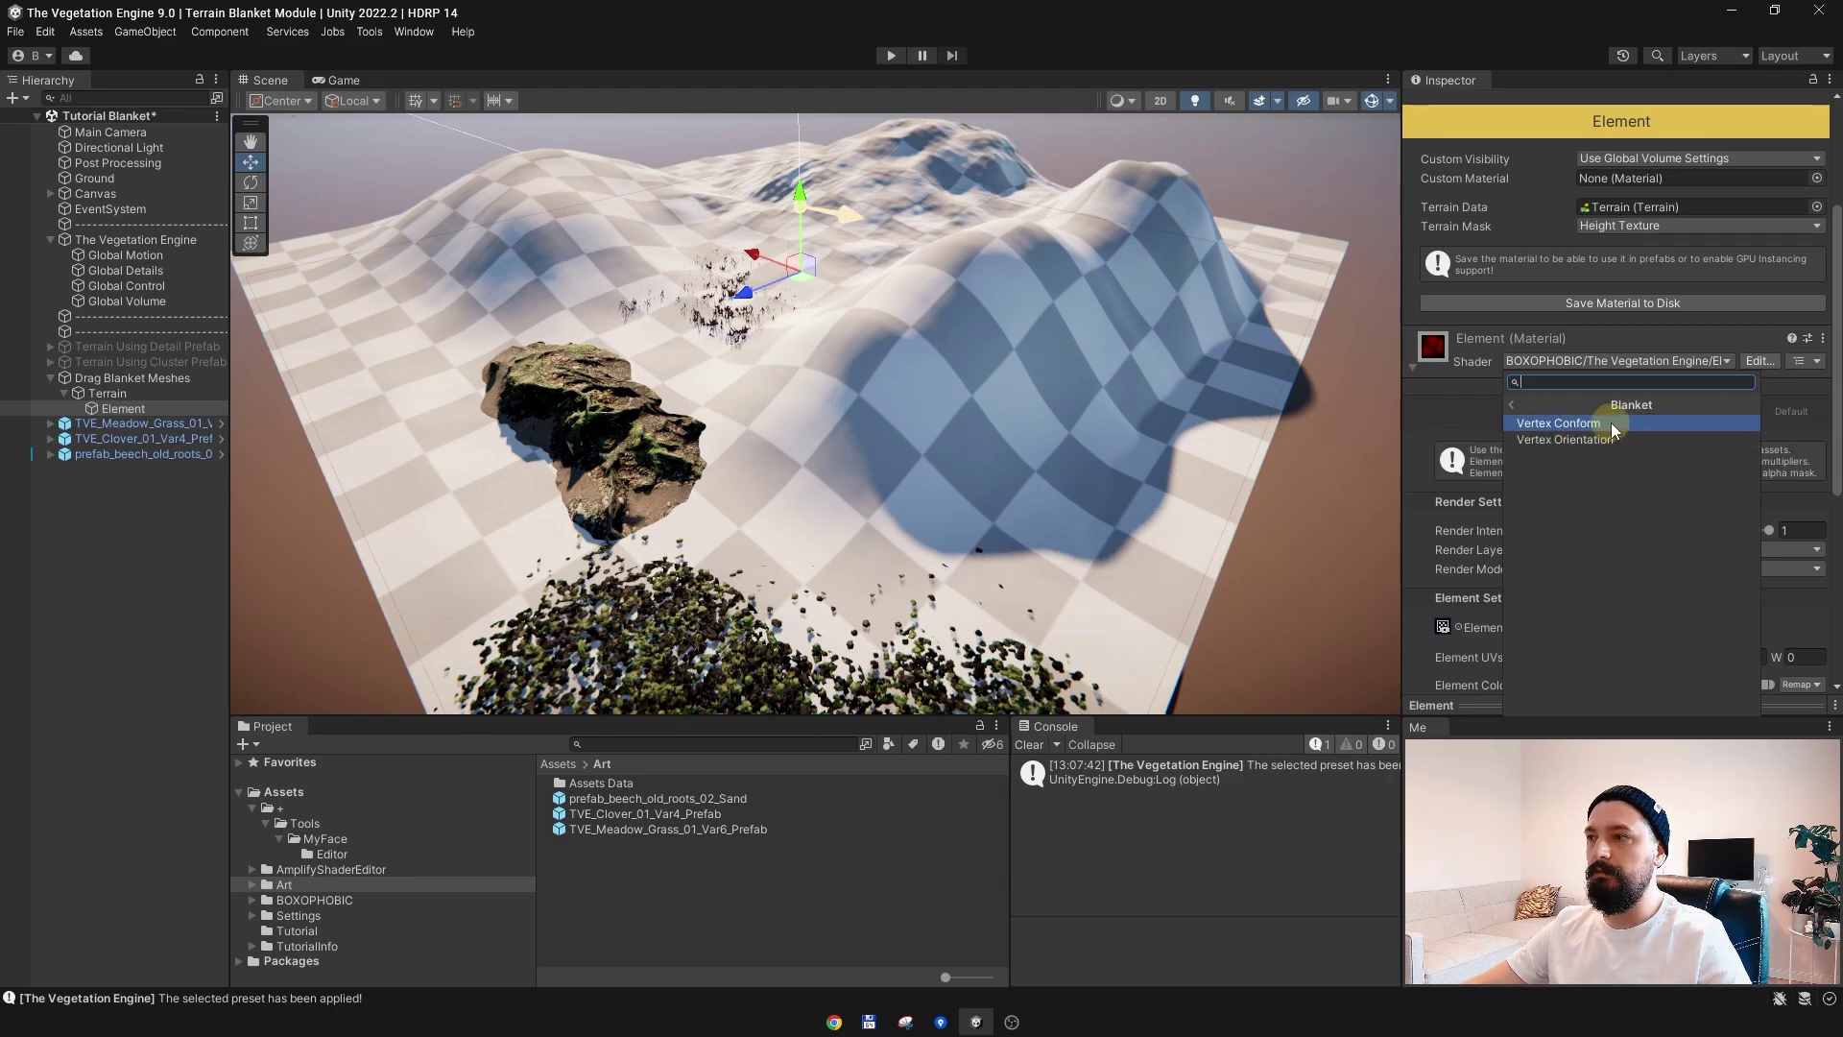
left_click(1611, 422)
Step: Move the meadow grass prefab across the slope to about X 3.4, Z 2.18 to test the terrain conforming
left_click_drag(974, 411, 929, 387, "alt")
middle_click_drag(929, 387, 895, 403)
scroll(894, 402, "up", 3)
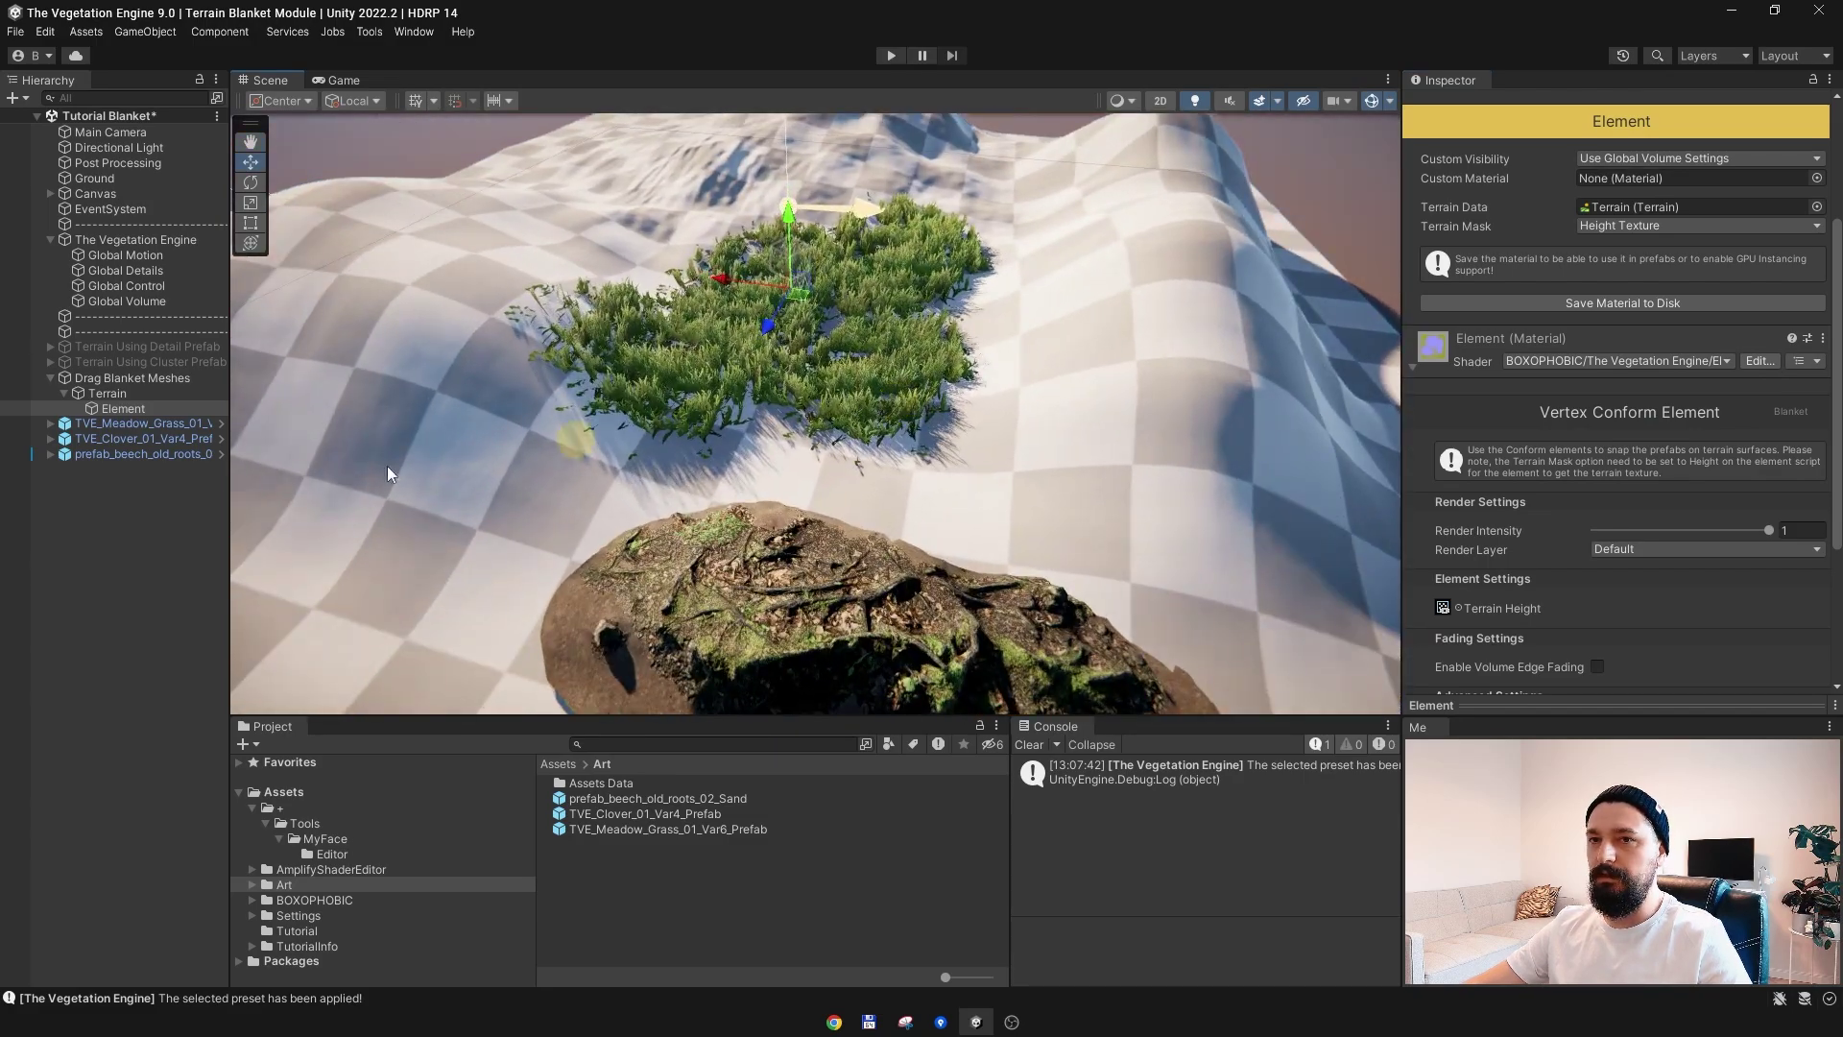
left_click(144, 423)
key("f")
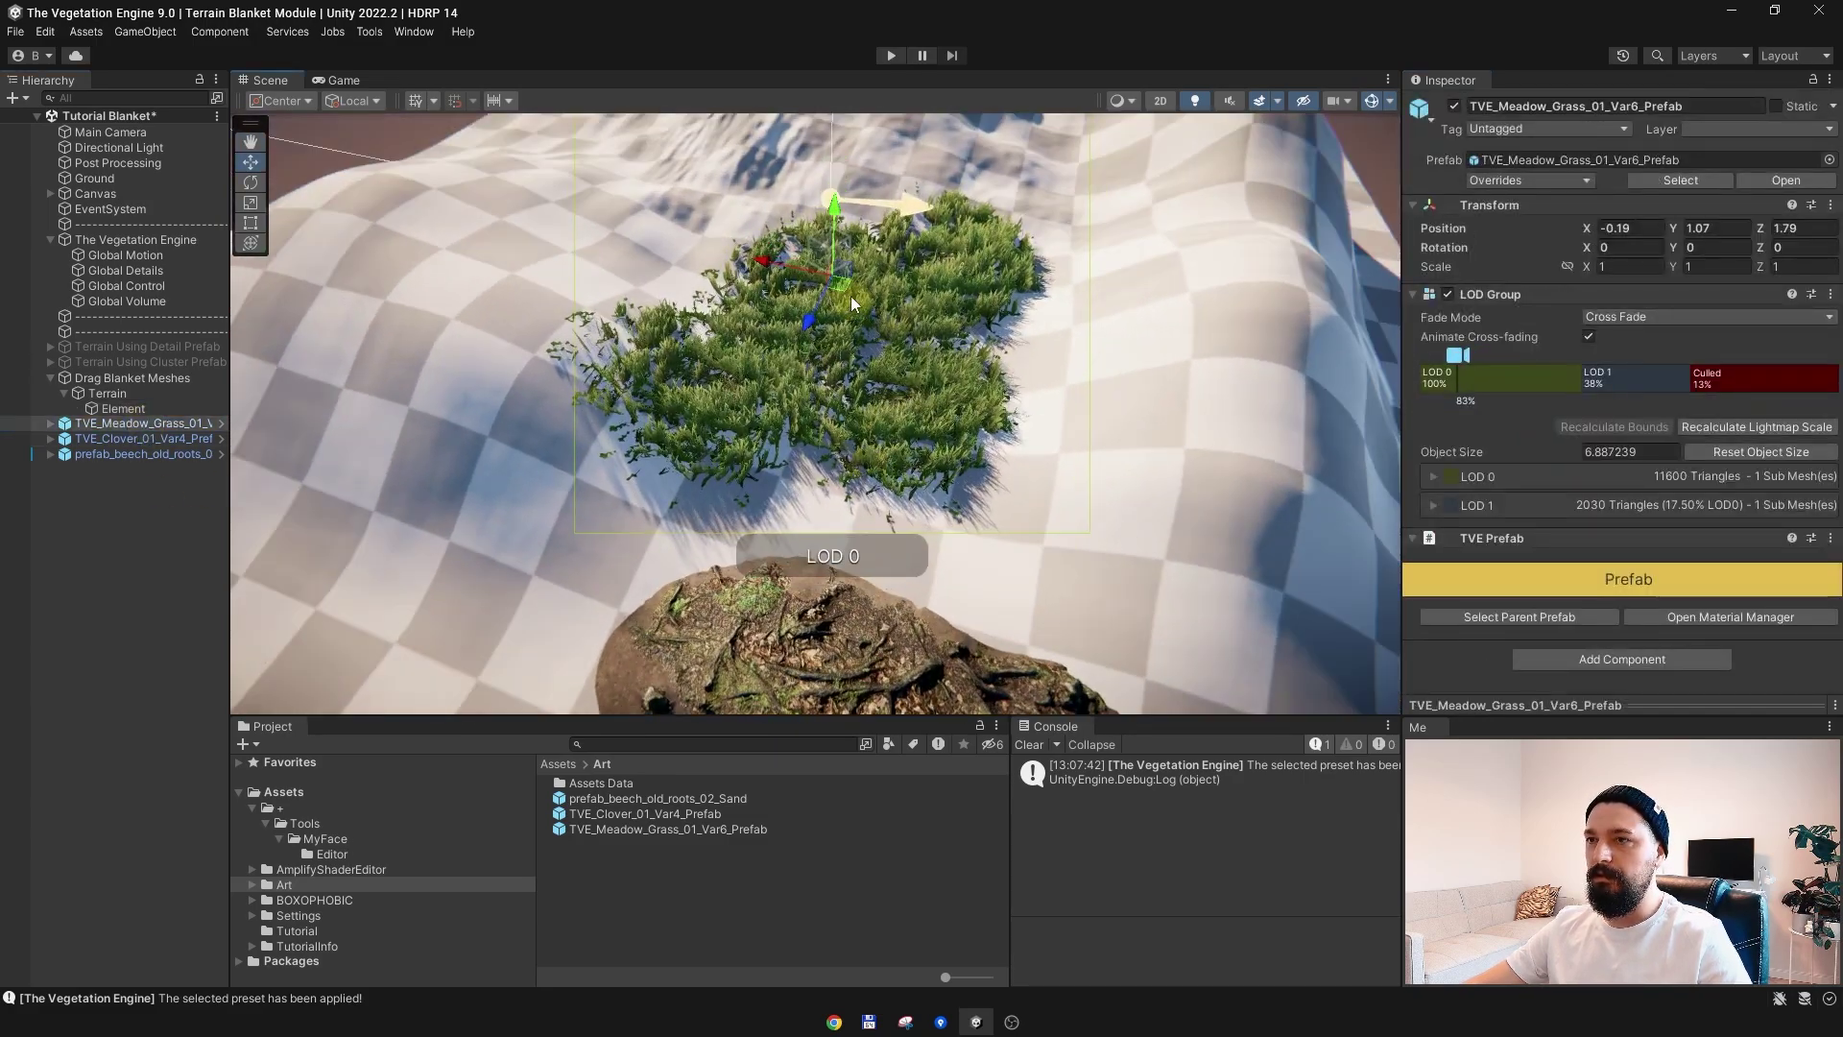
left_click_drag(797, 284, 567, 261)
left_click_drag(723, 313, 688, 278, "alt")
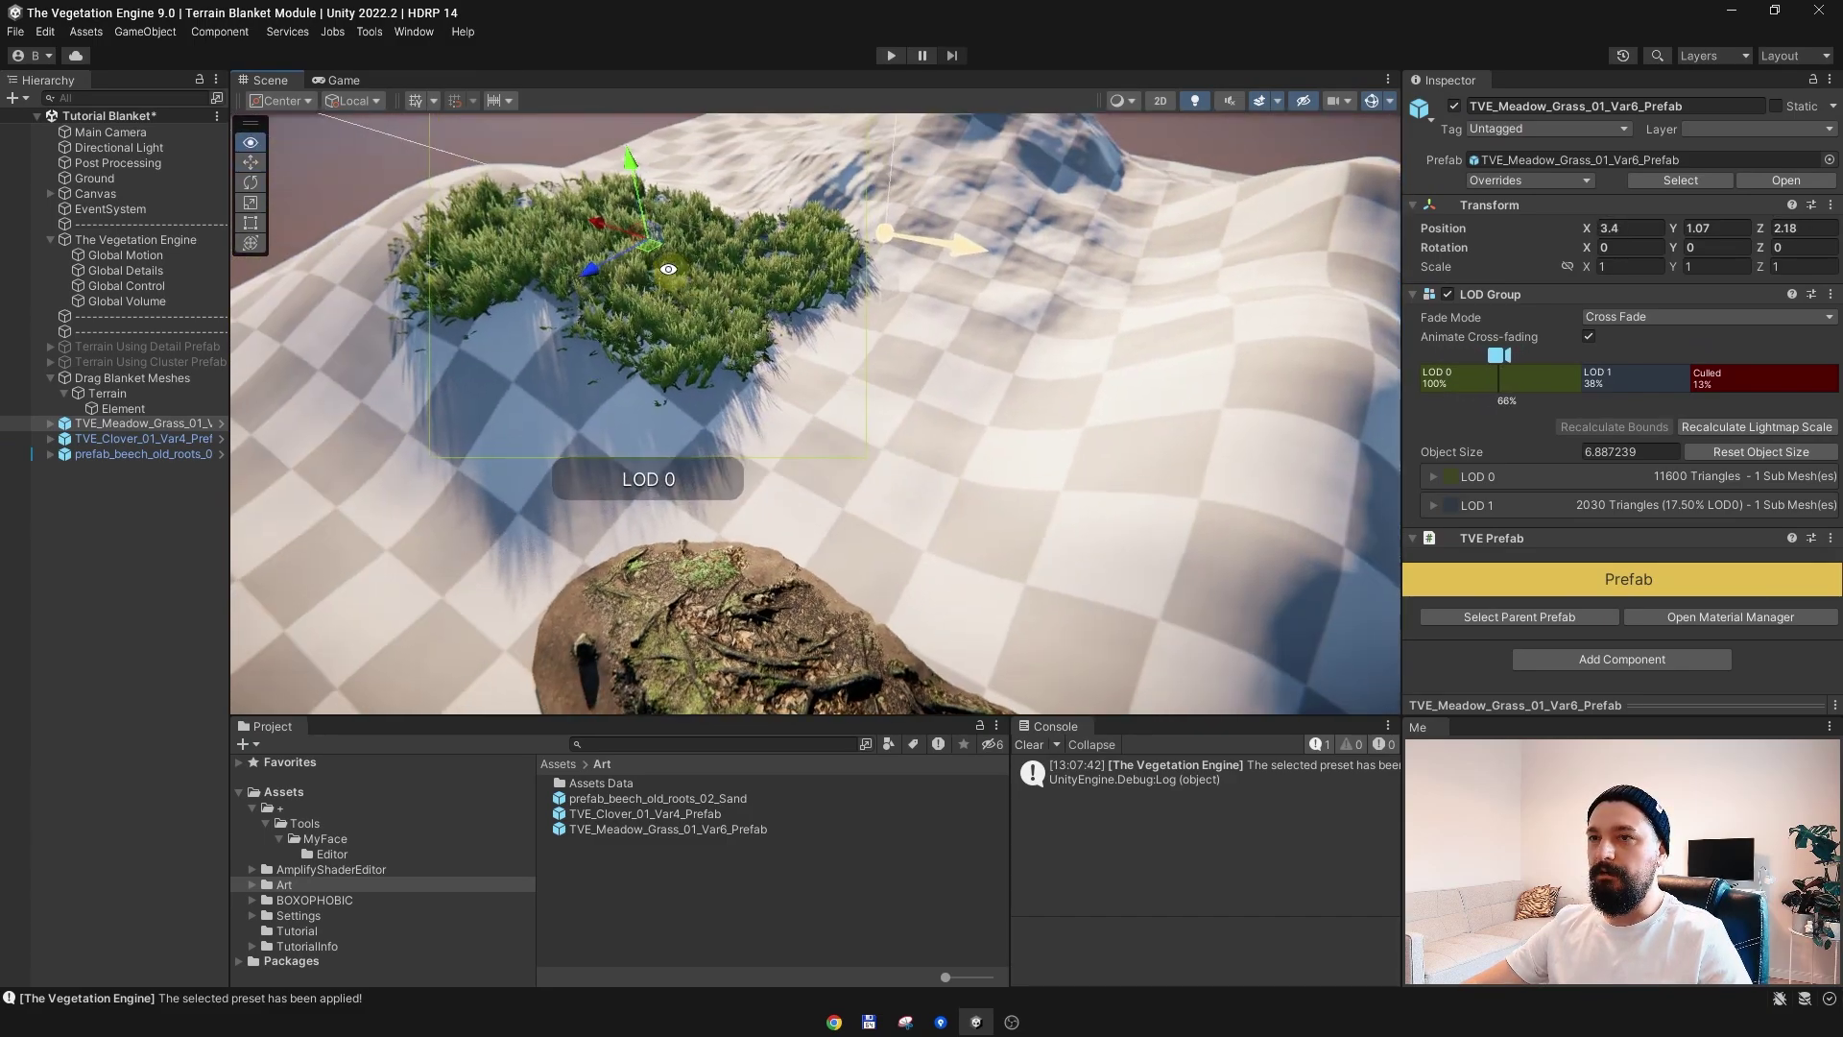
middle_click_drag(688, 278, 687, 312)
Step: Examine how the meadow grass follows the terrain, and check its LOD0 material down to the Pre Baked Pivots option
key("f")
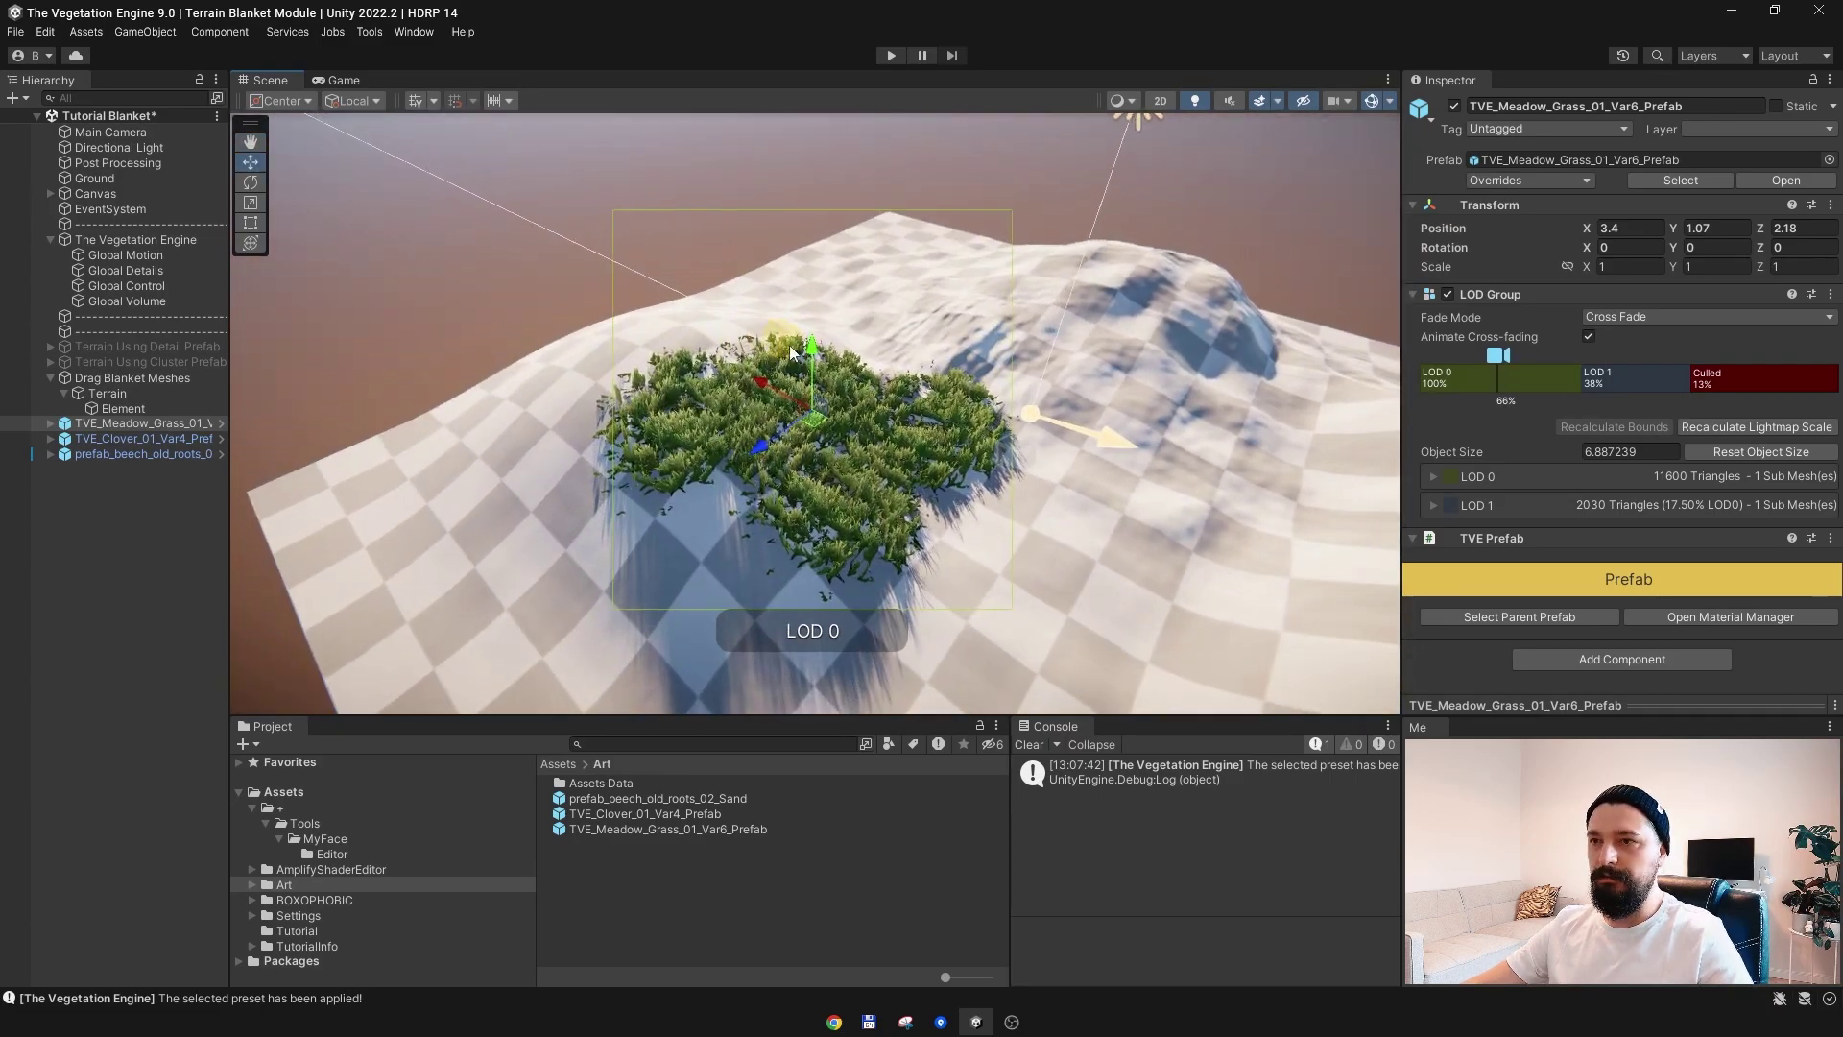
scroll(809, 364, "up", 2)
left_click_drag(822, 360, 813, 336, "alt")
middle_click_drag(814, 336, 818, 281)
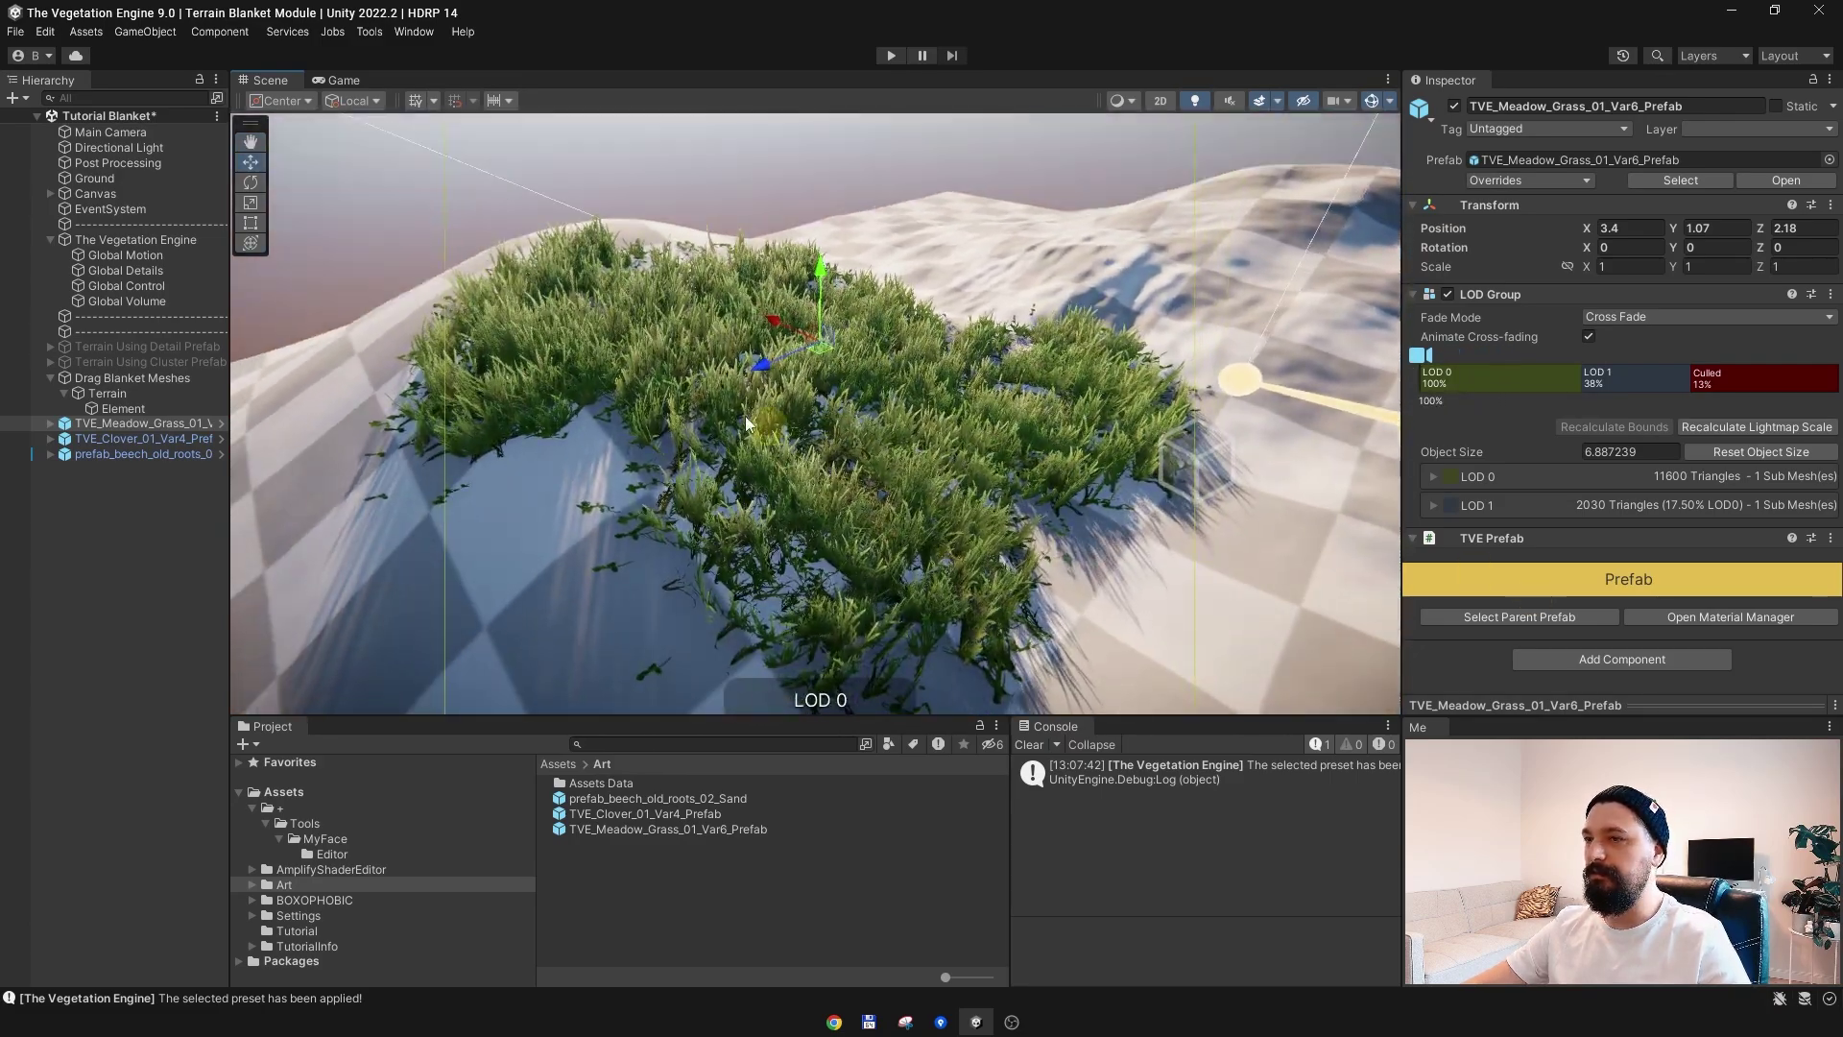
left_click(50, 423)
left_click(154, 439)
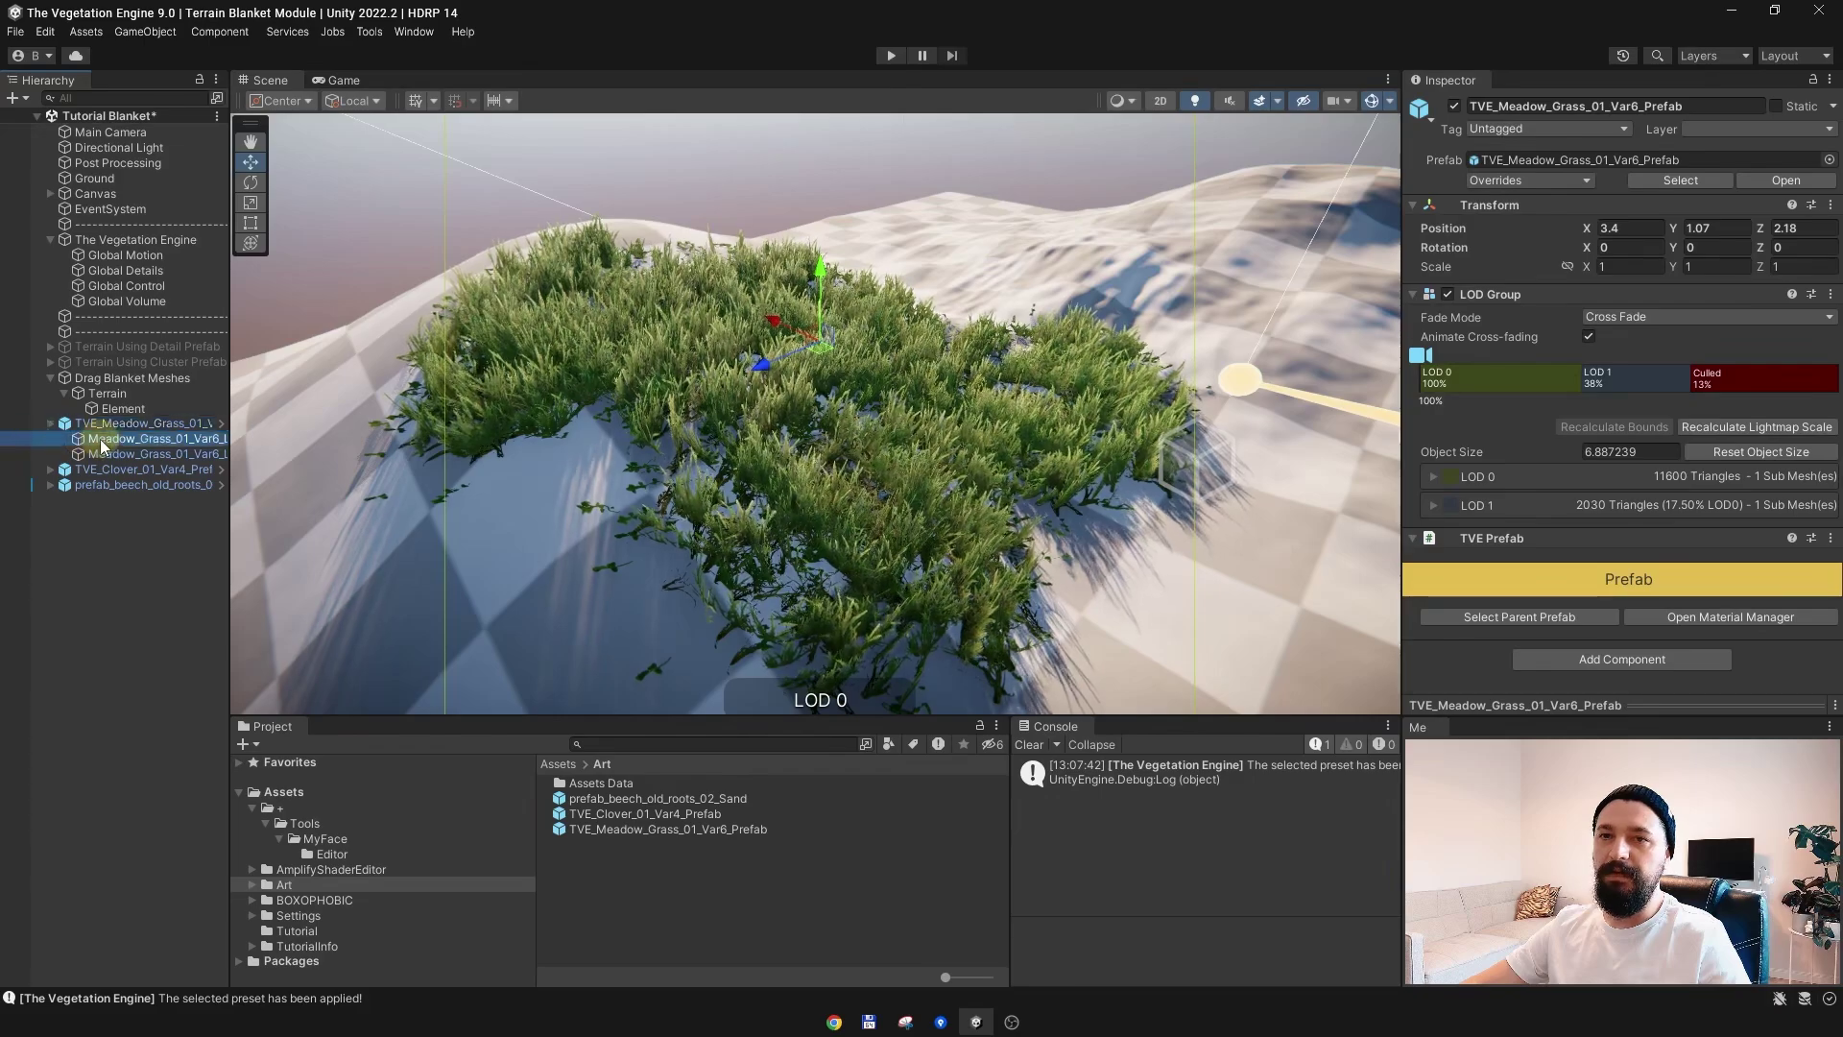
scroll(1588, 437, "down", 15)
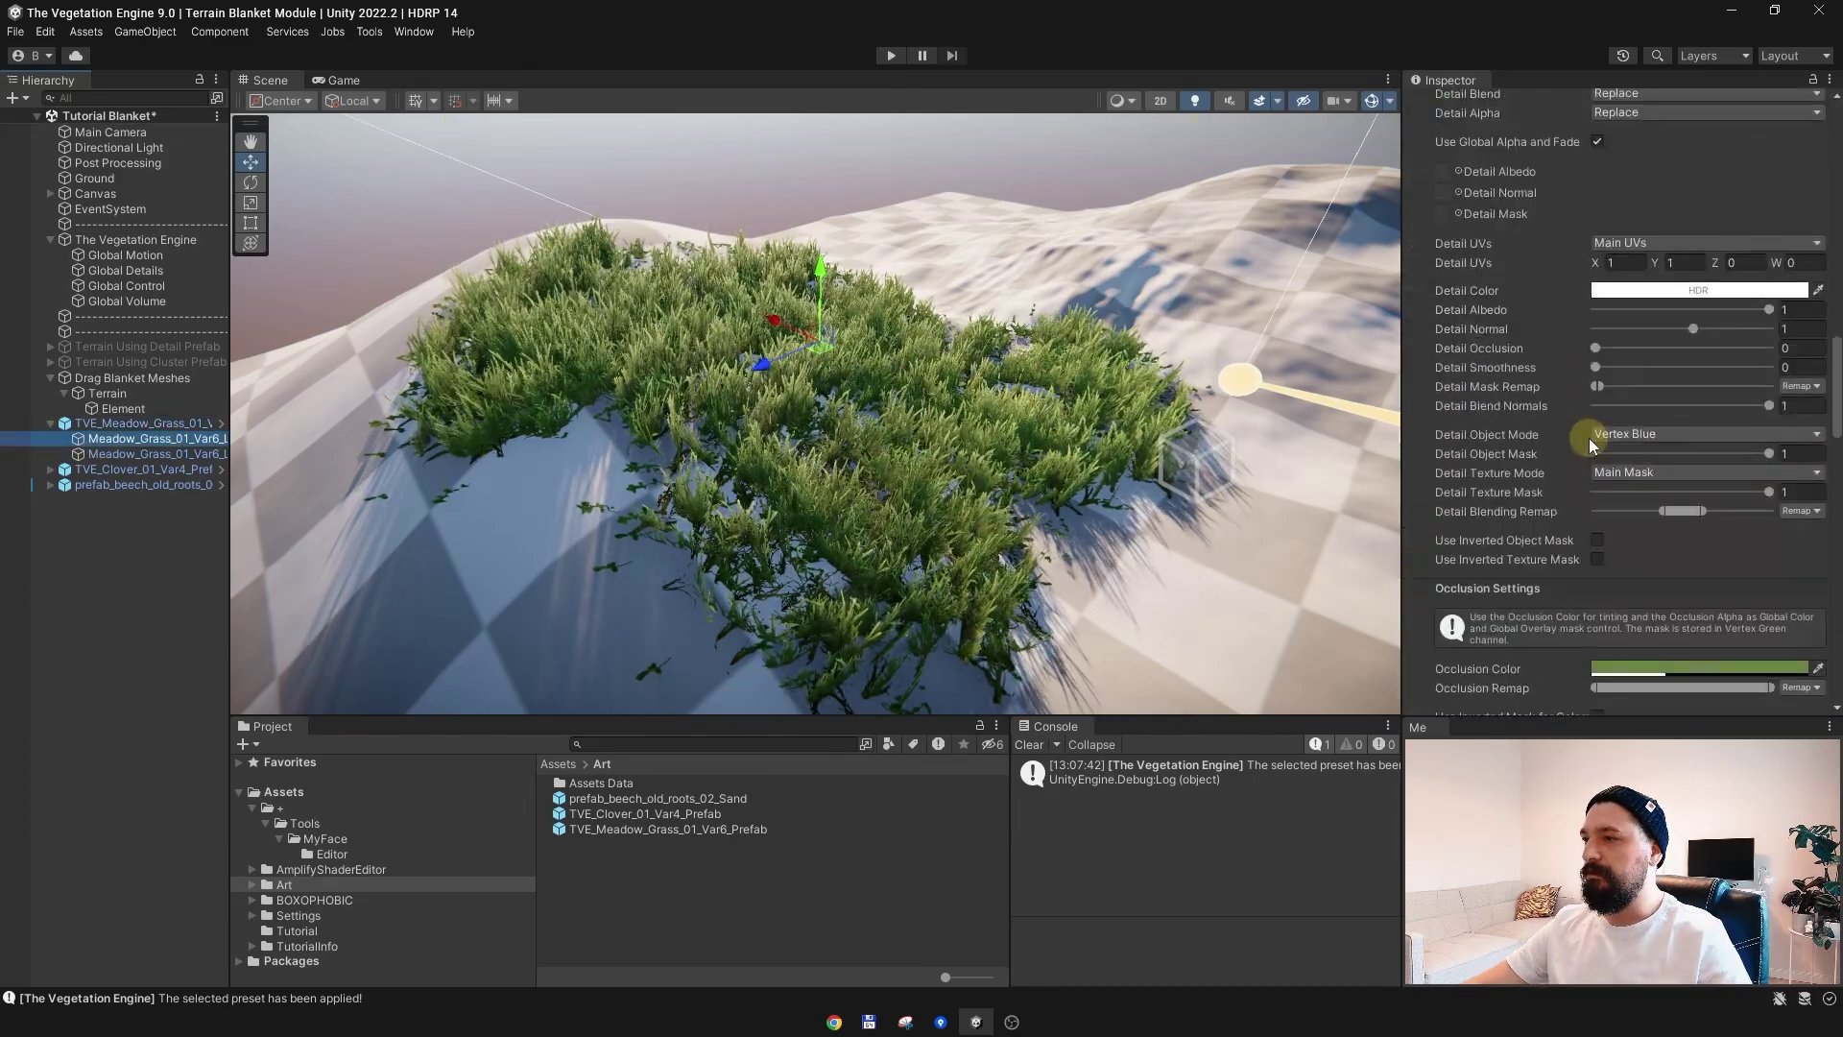
scroll(1588, 438, "down", 10)
left_click_drag(864, 379, 878, 376, "alt")
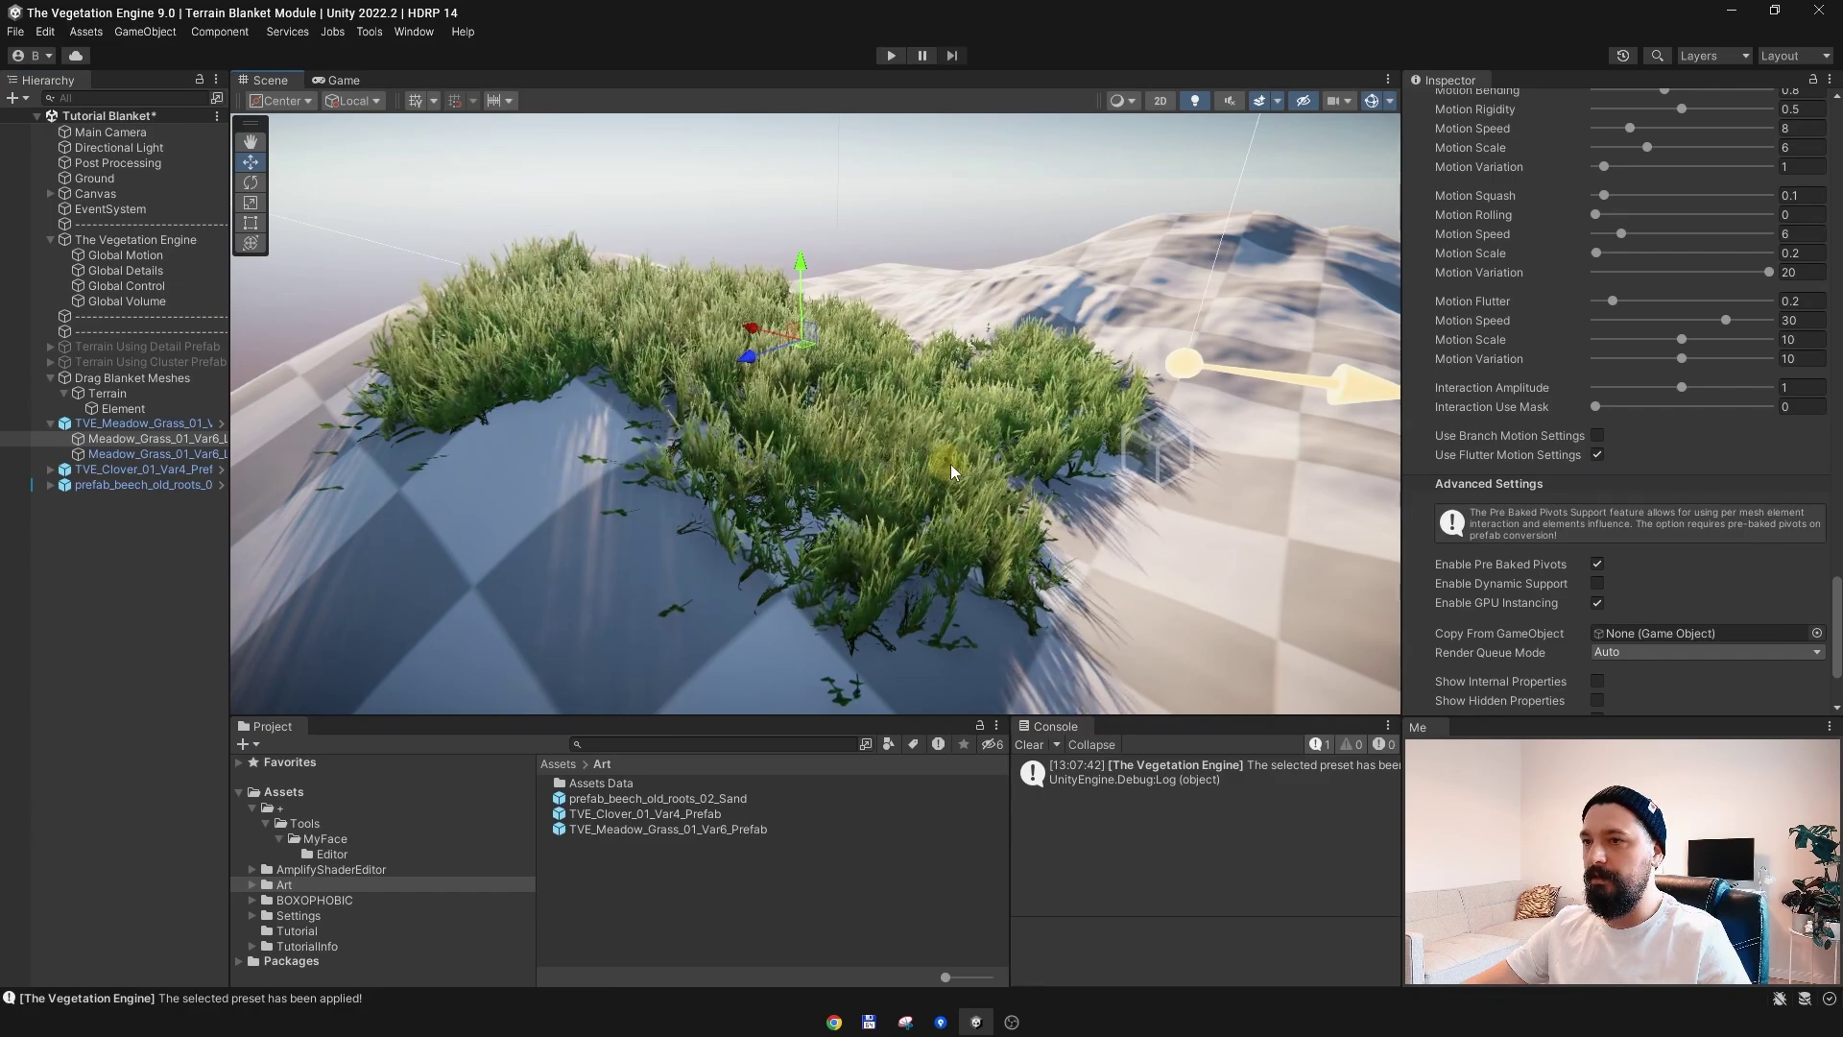
left_click_drag(977, 476, 919, 459, "alt")
middle_click_drag(919, 459, 914, 473)
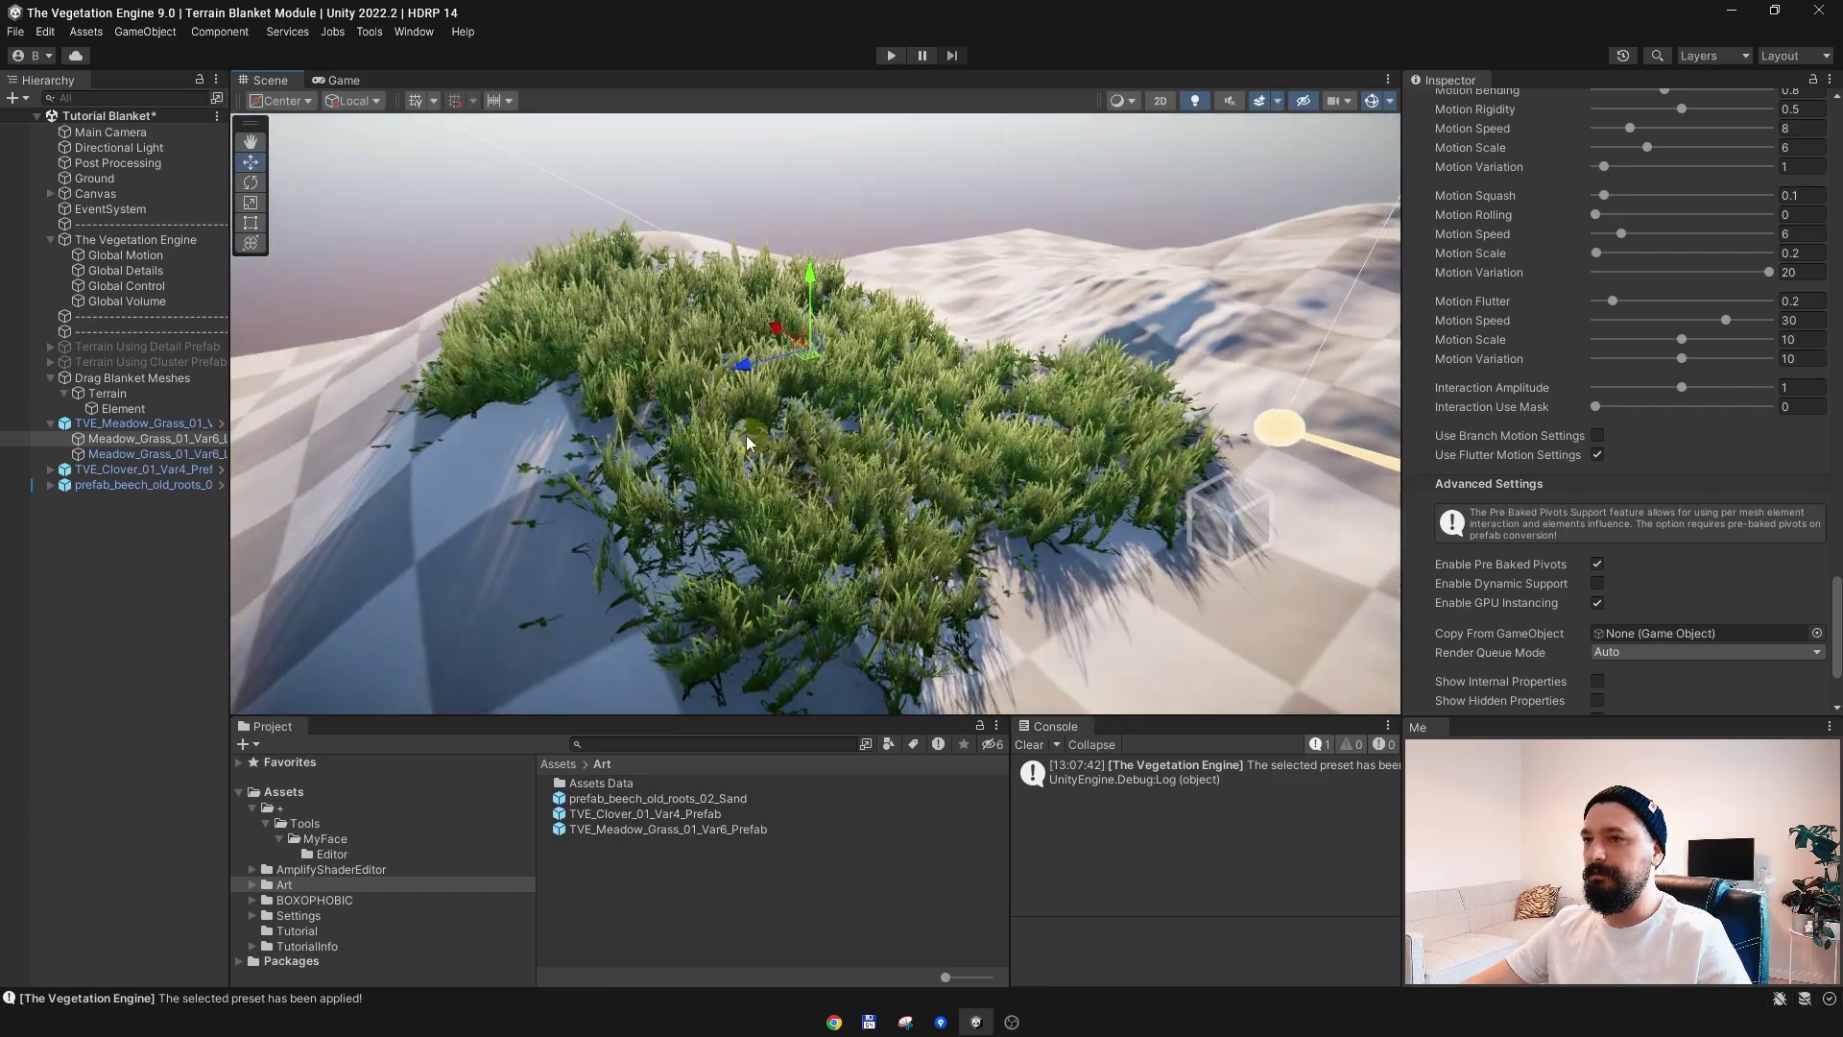
scroll(728, 462, "up", 5)
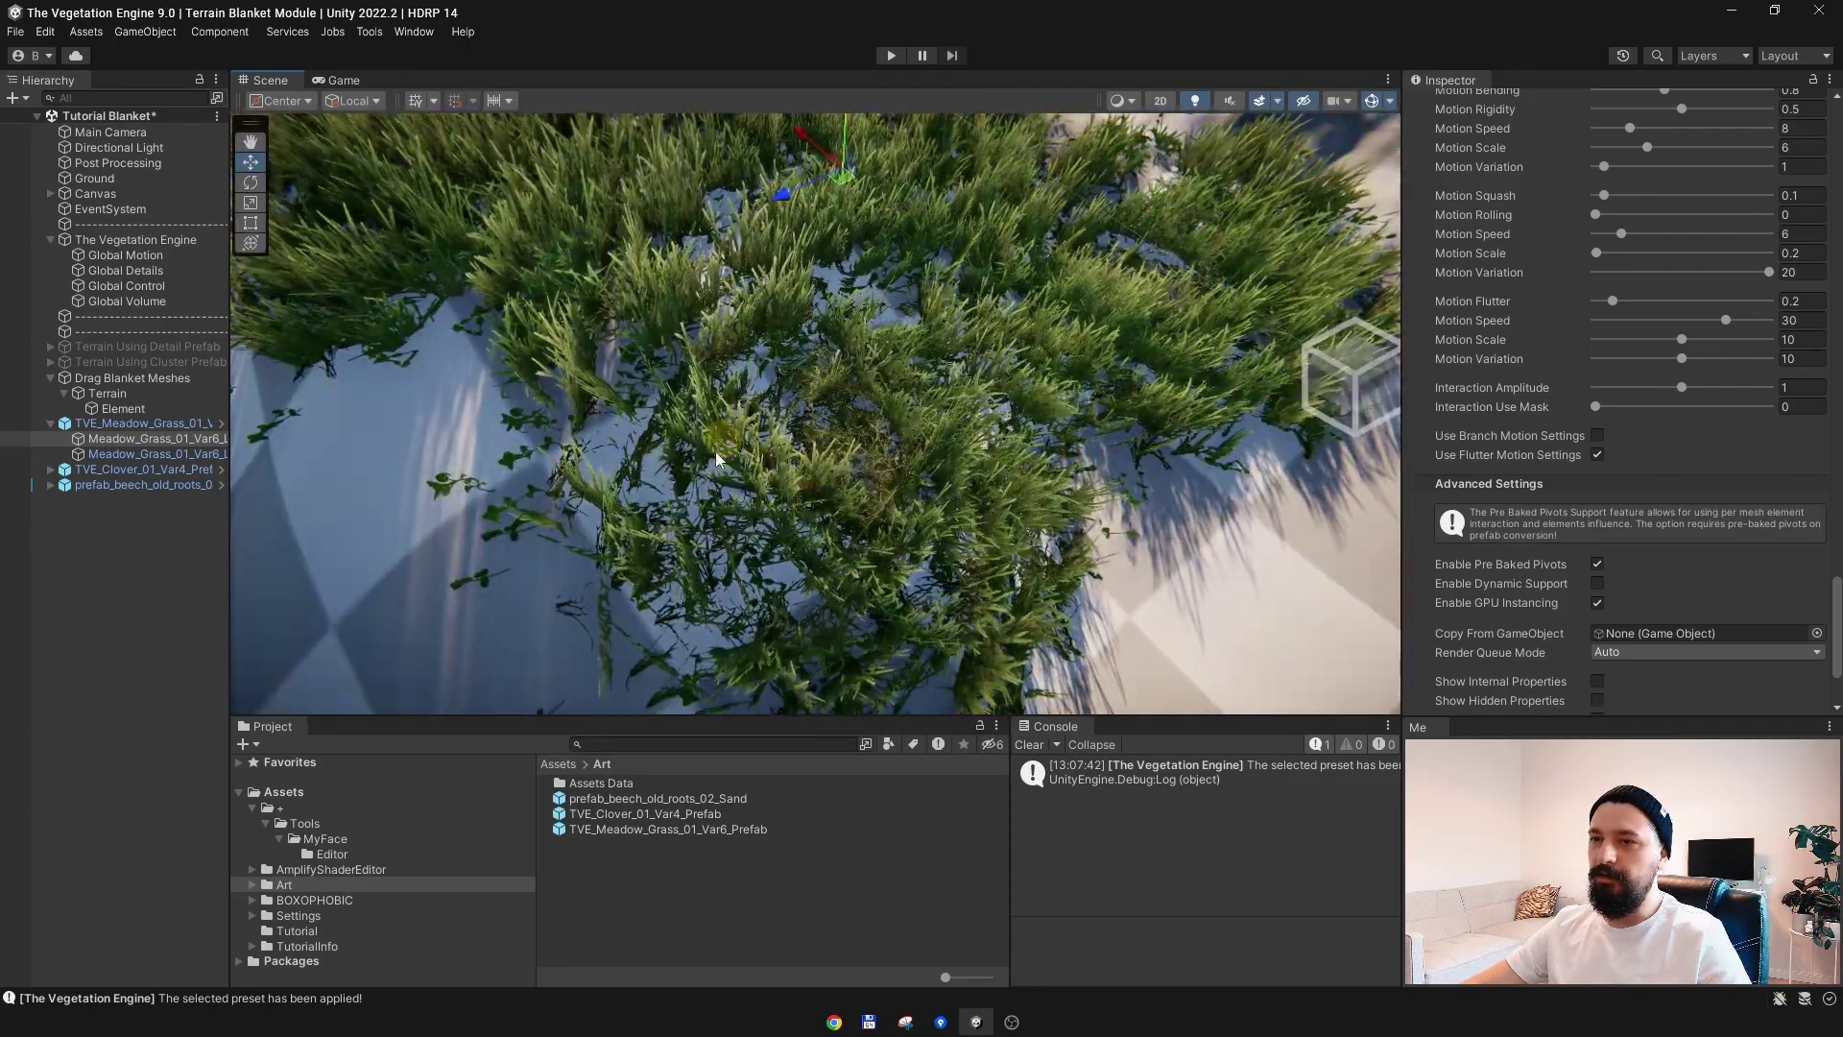
scroll(741, 538, "down", 3)
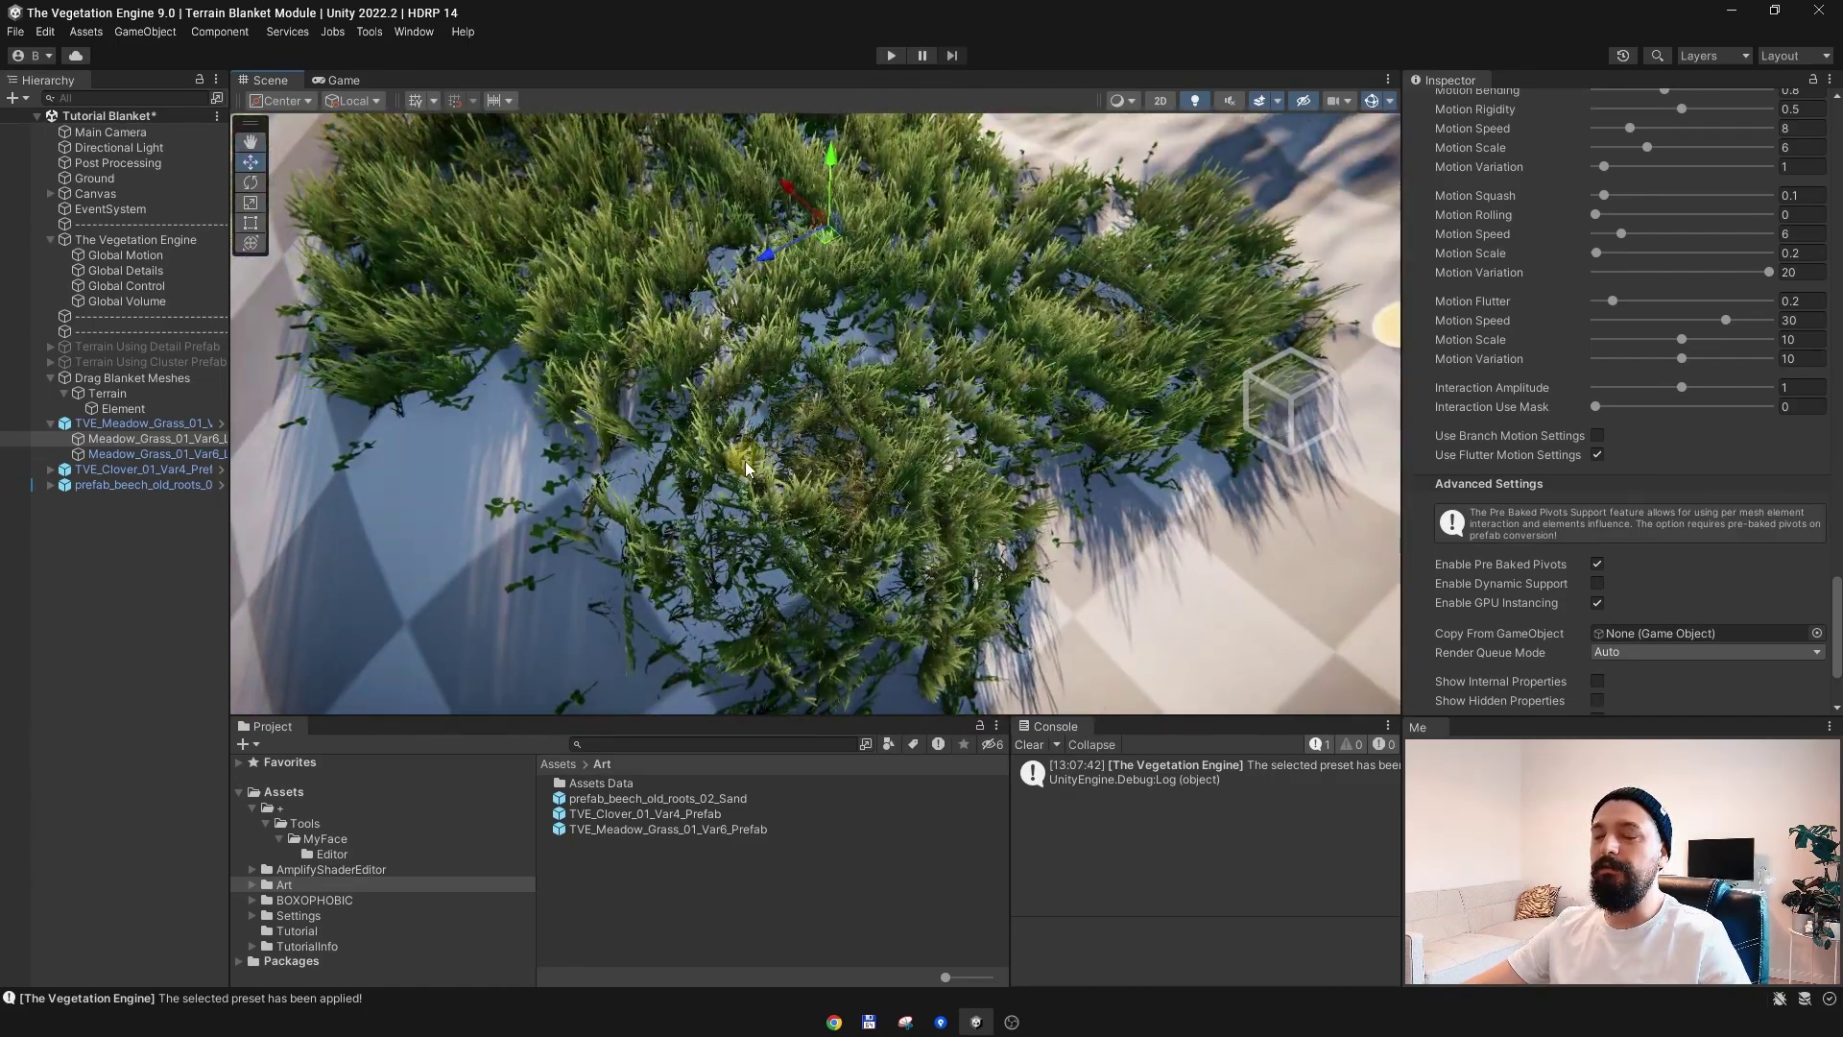
mouse_move(805, 457)
left_mouse_down("alt")
mouse_move(873, 396)
mouse_move(936, 519)
mouse_move(763, 390)
mouse_move(849, 520)
mouse_move(806, 493)
left_mouse_up("alt")
left_click(806, 497)
Step: Move the beech old roots prefab up onto the slope at about X -5.043, Y 1.405, Z 3.345
double_click(205, 485)
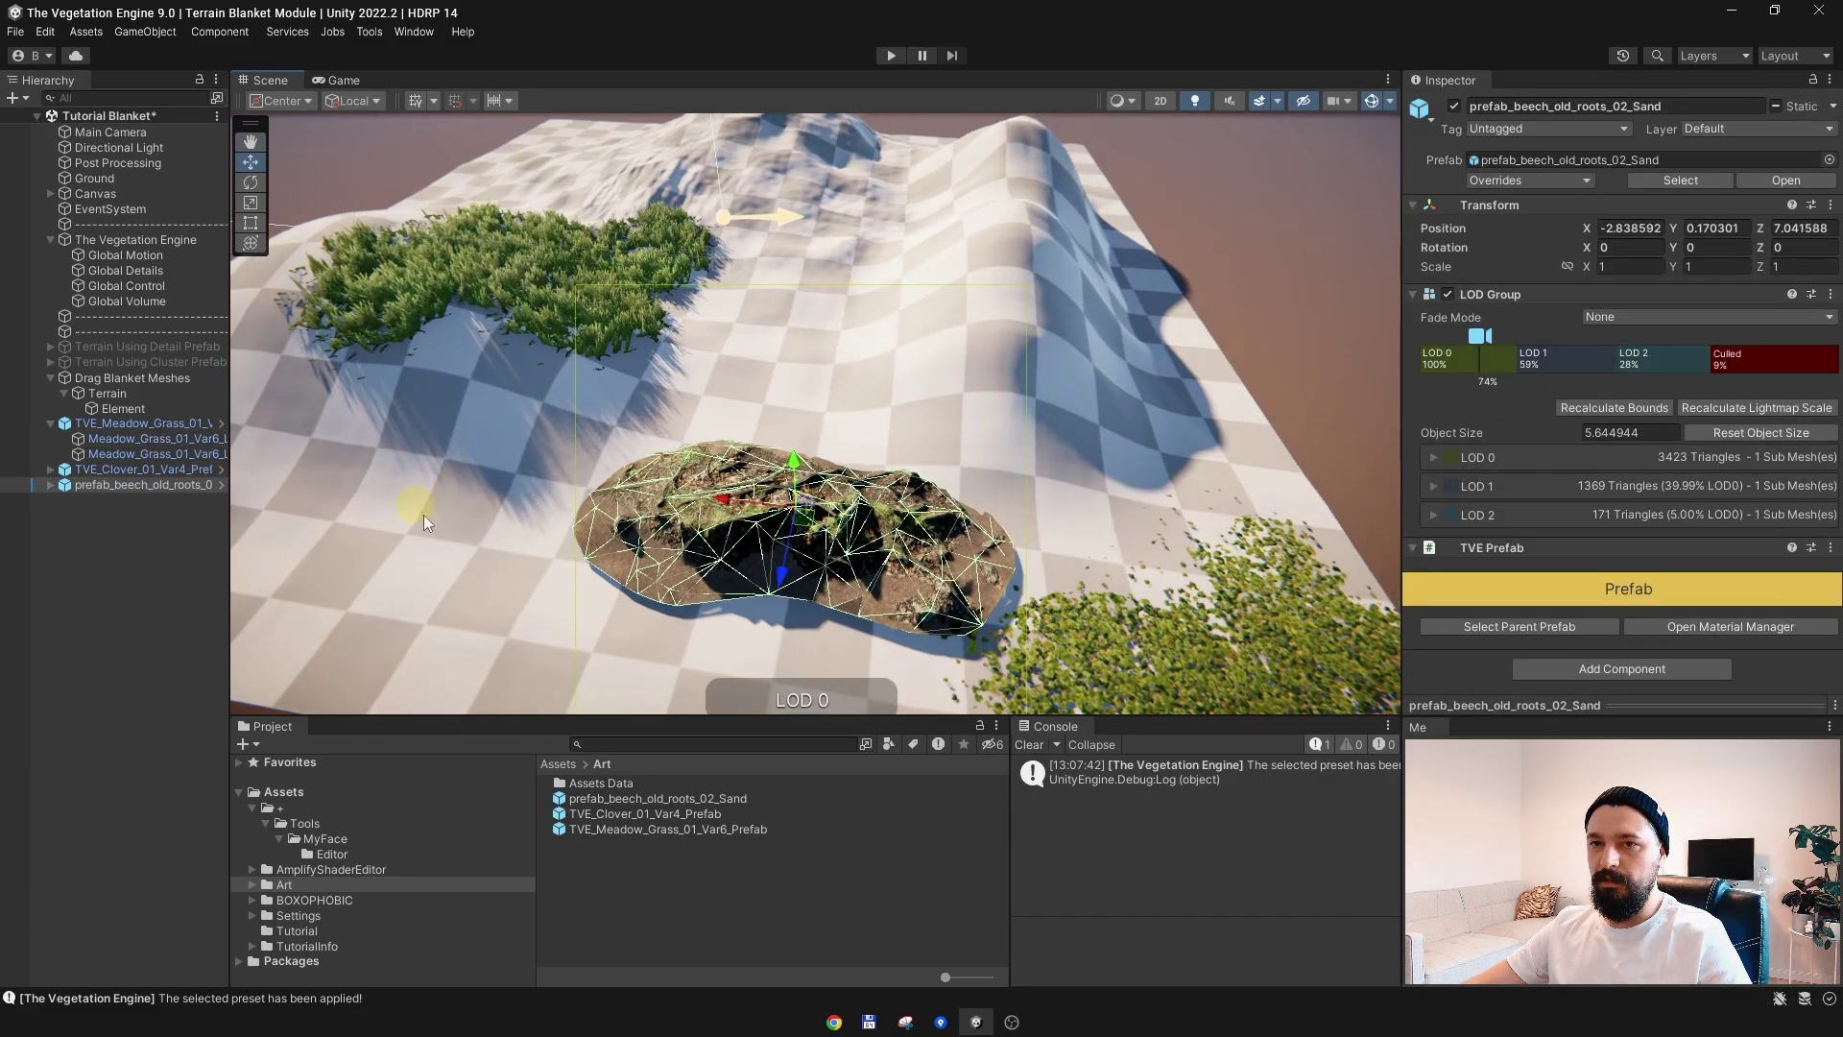
scroll(731, 524, "up", 5)
middle_click_drag(579, 549, 785, 542)
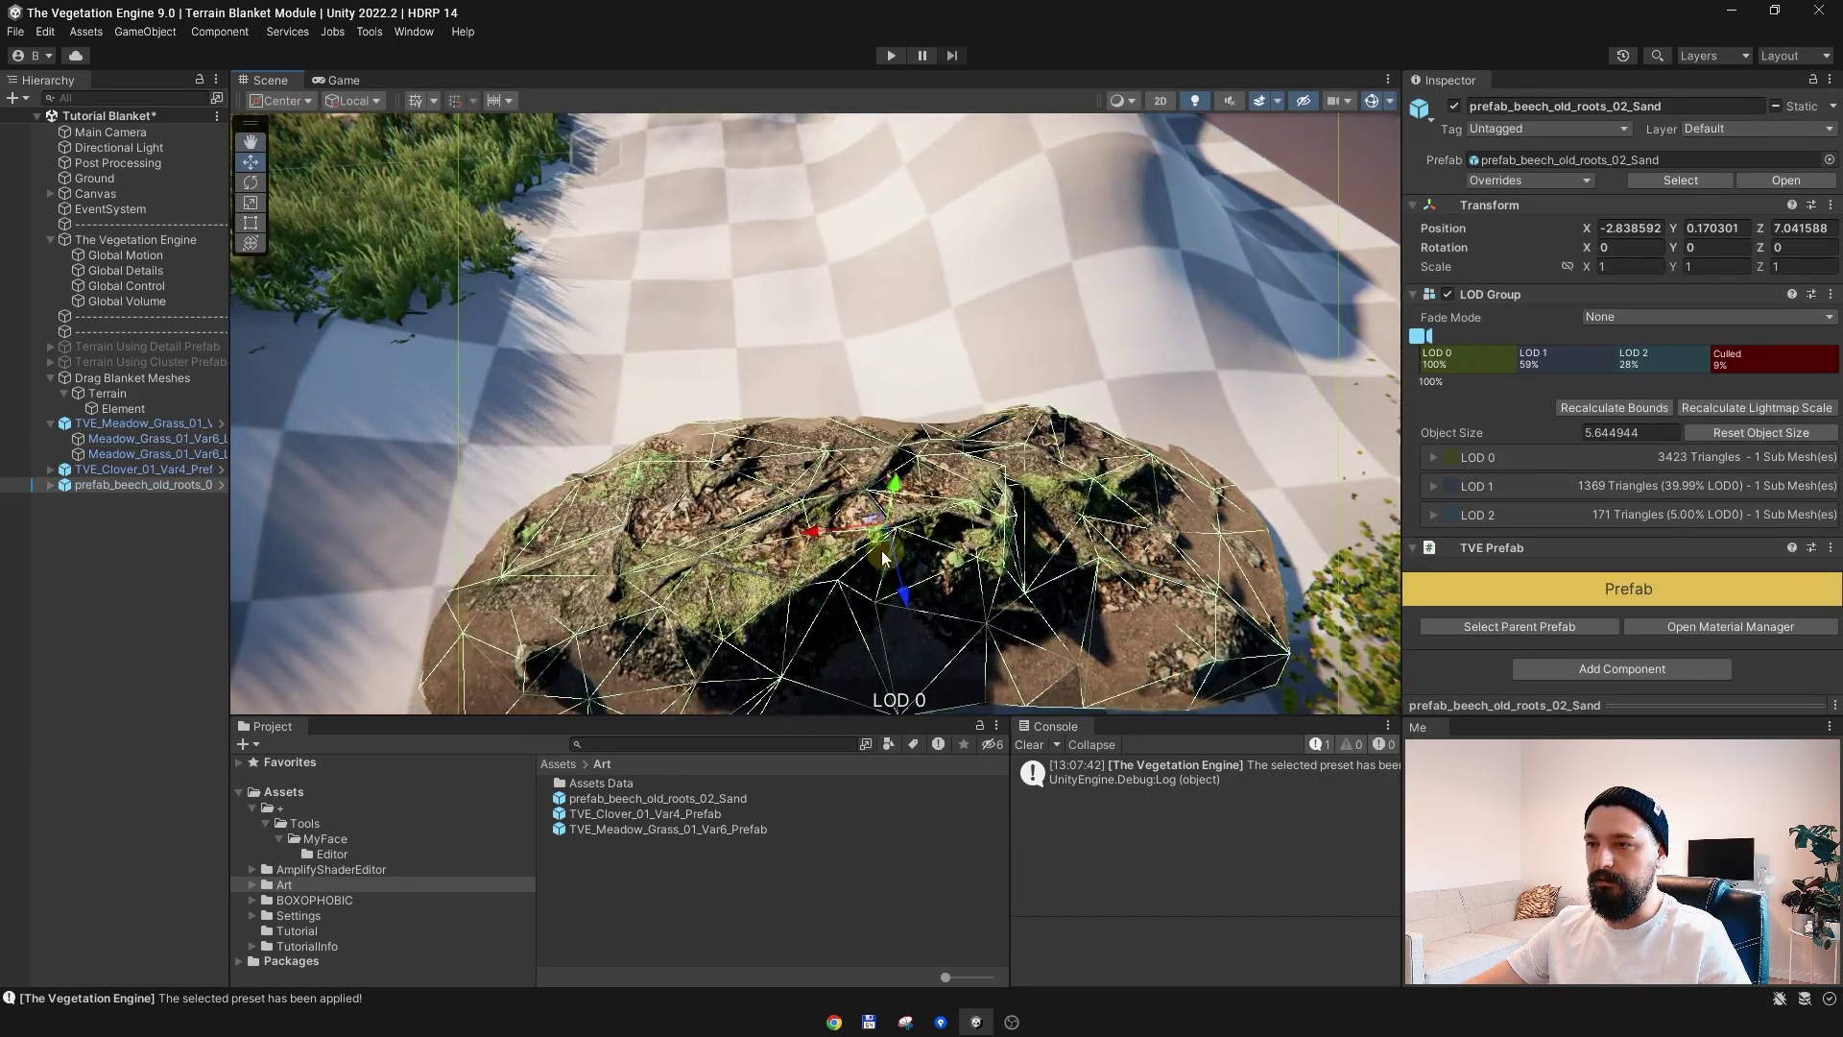
left_click_drag(878, 549, 1019, 254)
middle_click_drag(1020, 301, 781, 474)
left_click_drag(781, 474, 812, 444, "alt")
left_click_drag(844, 445, 750, 347, "alt")
left_click_drag(752, 232, 758, 576)
left_click_drag(773, 436, 737, 368)
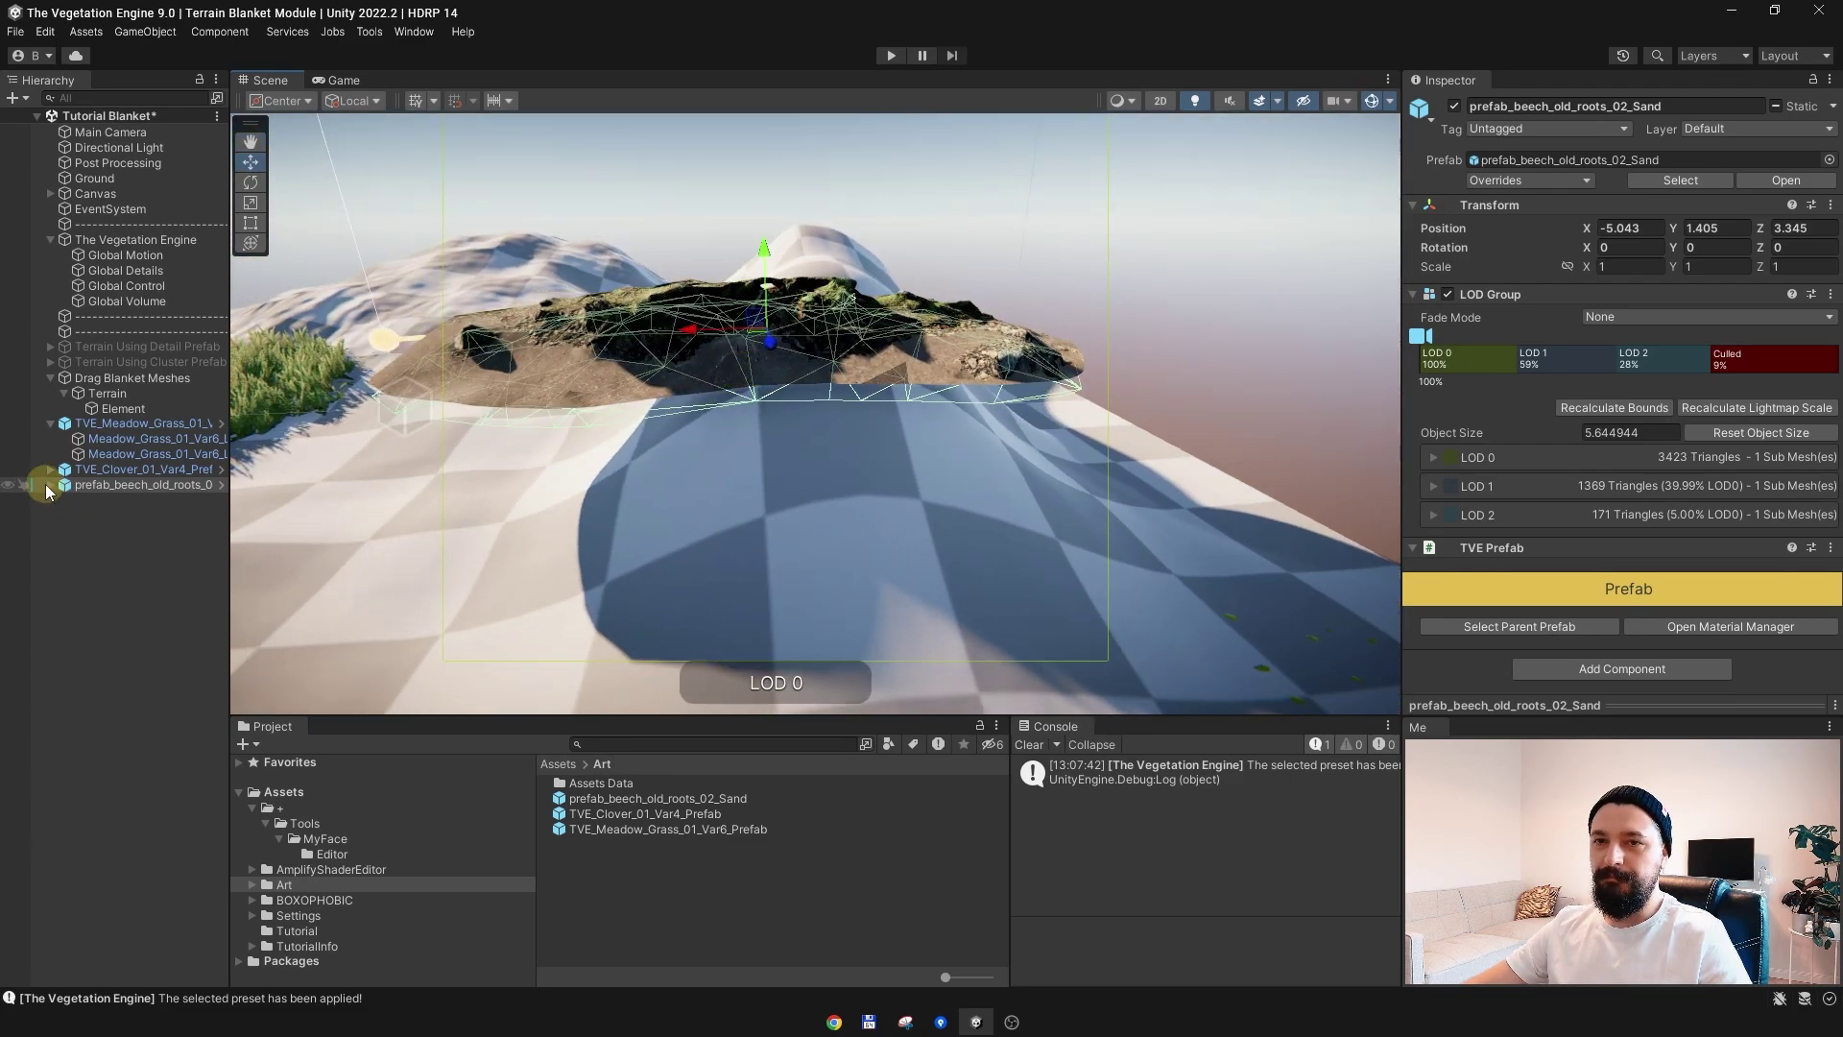
Step: Disable Use Pivot Position for Vertex on the beech roots LOD0 material
left_click(134, 500)
scroll(1506, 495, "down", 10)
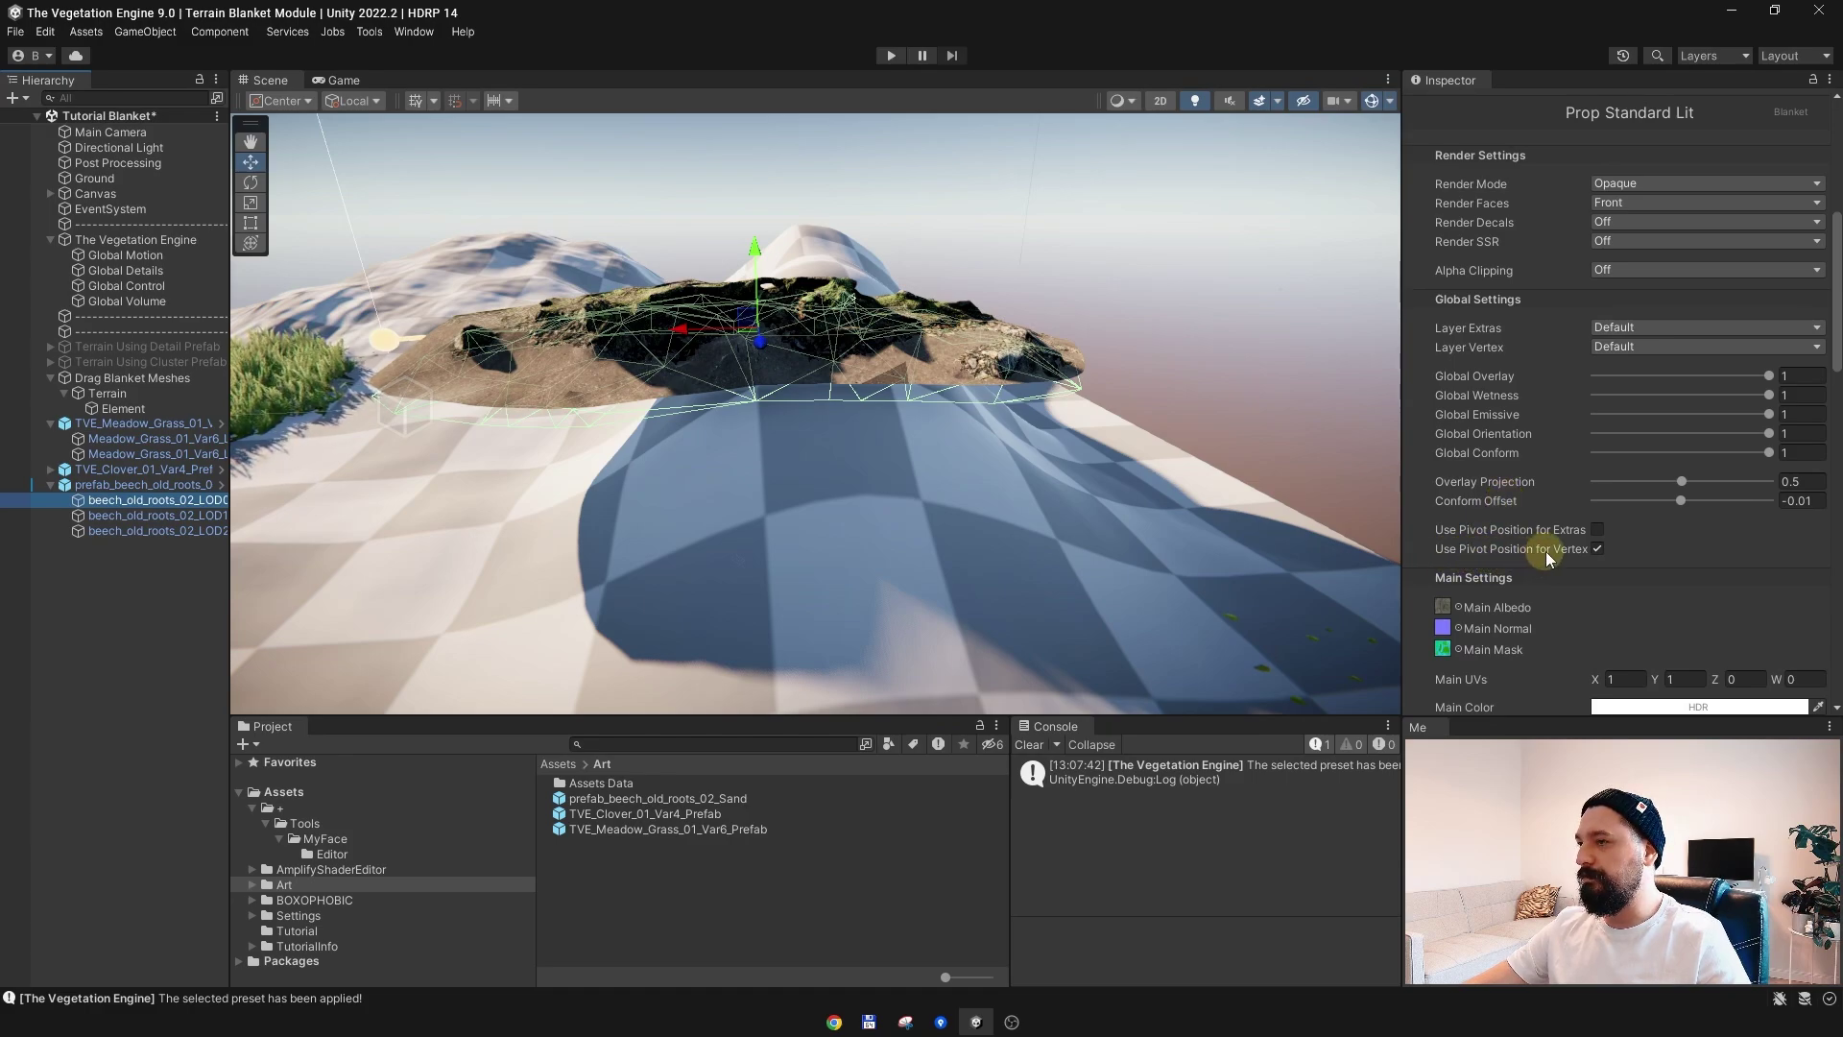
left_click(1597, 550)
left_click_drag(888, 391, 1129, 633, "alt")
left_click_drag(869, 429, 789, 446)
Step: Disable Use Pivot Position for Vertex on the clover LOD0 material
left_click_drag(789, 445, 921, 494, "alt")
middle_click_drag(922, 495, 869, 465)
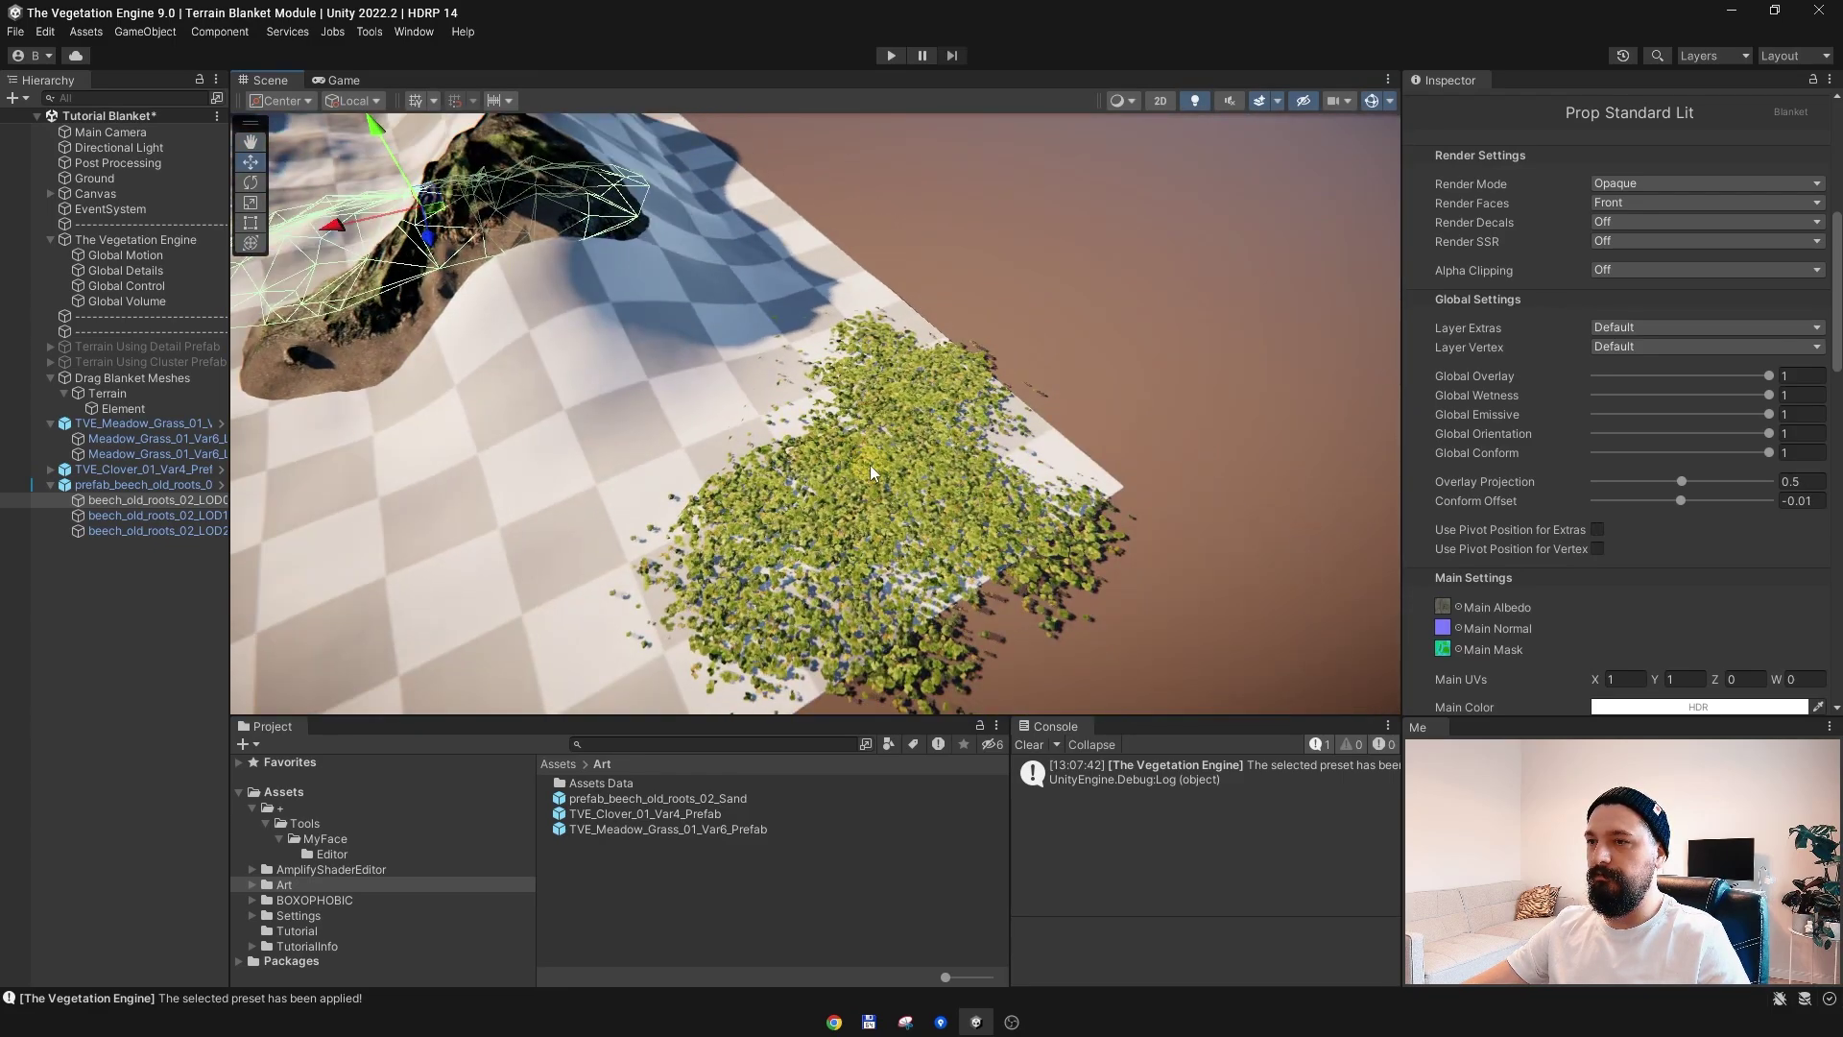
left_click(871, 465)
left_click(874, 464)
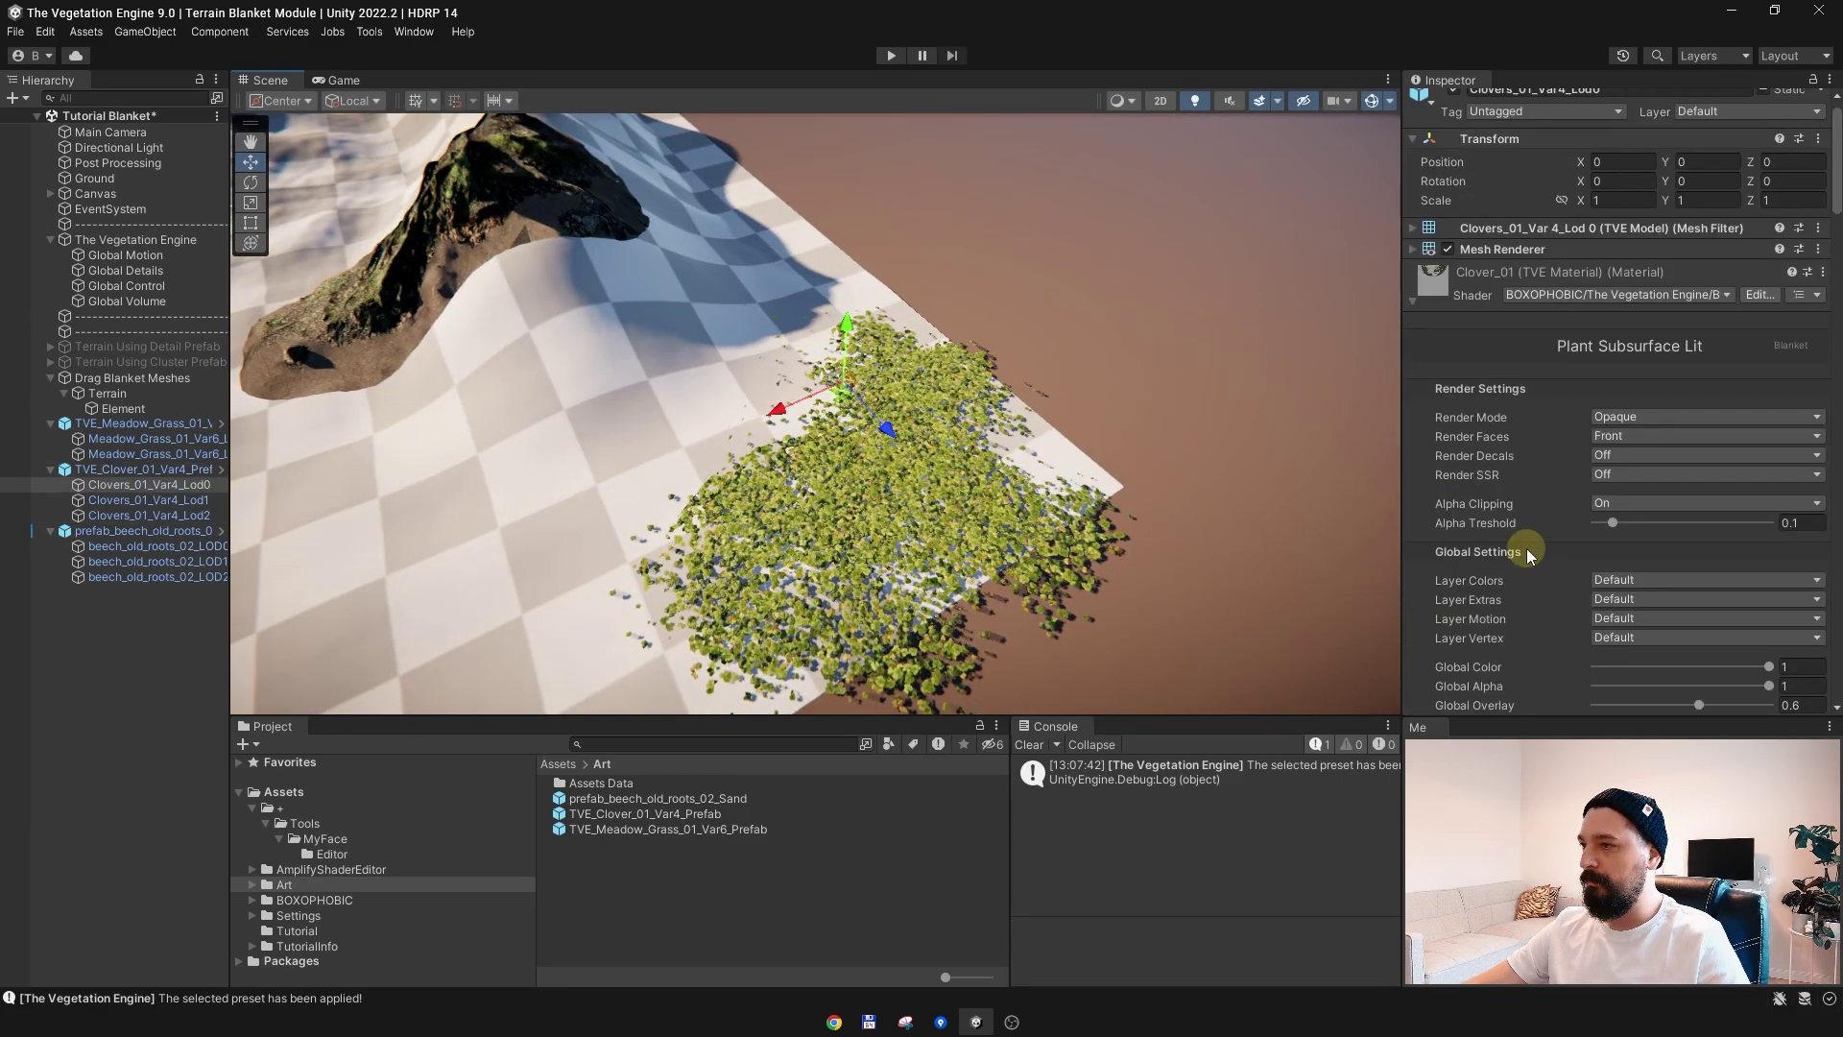
scroll(1524, 542, "down", 8)
scroll(1603, 534, "down", 3)
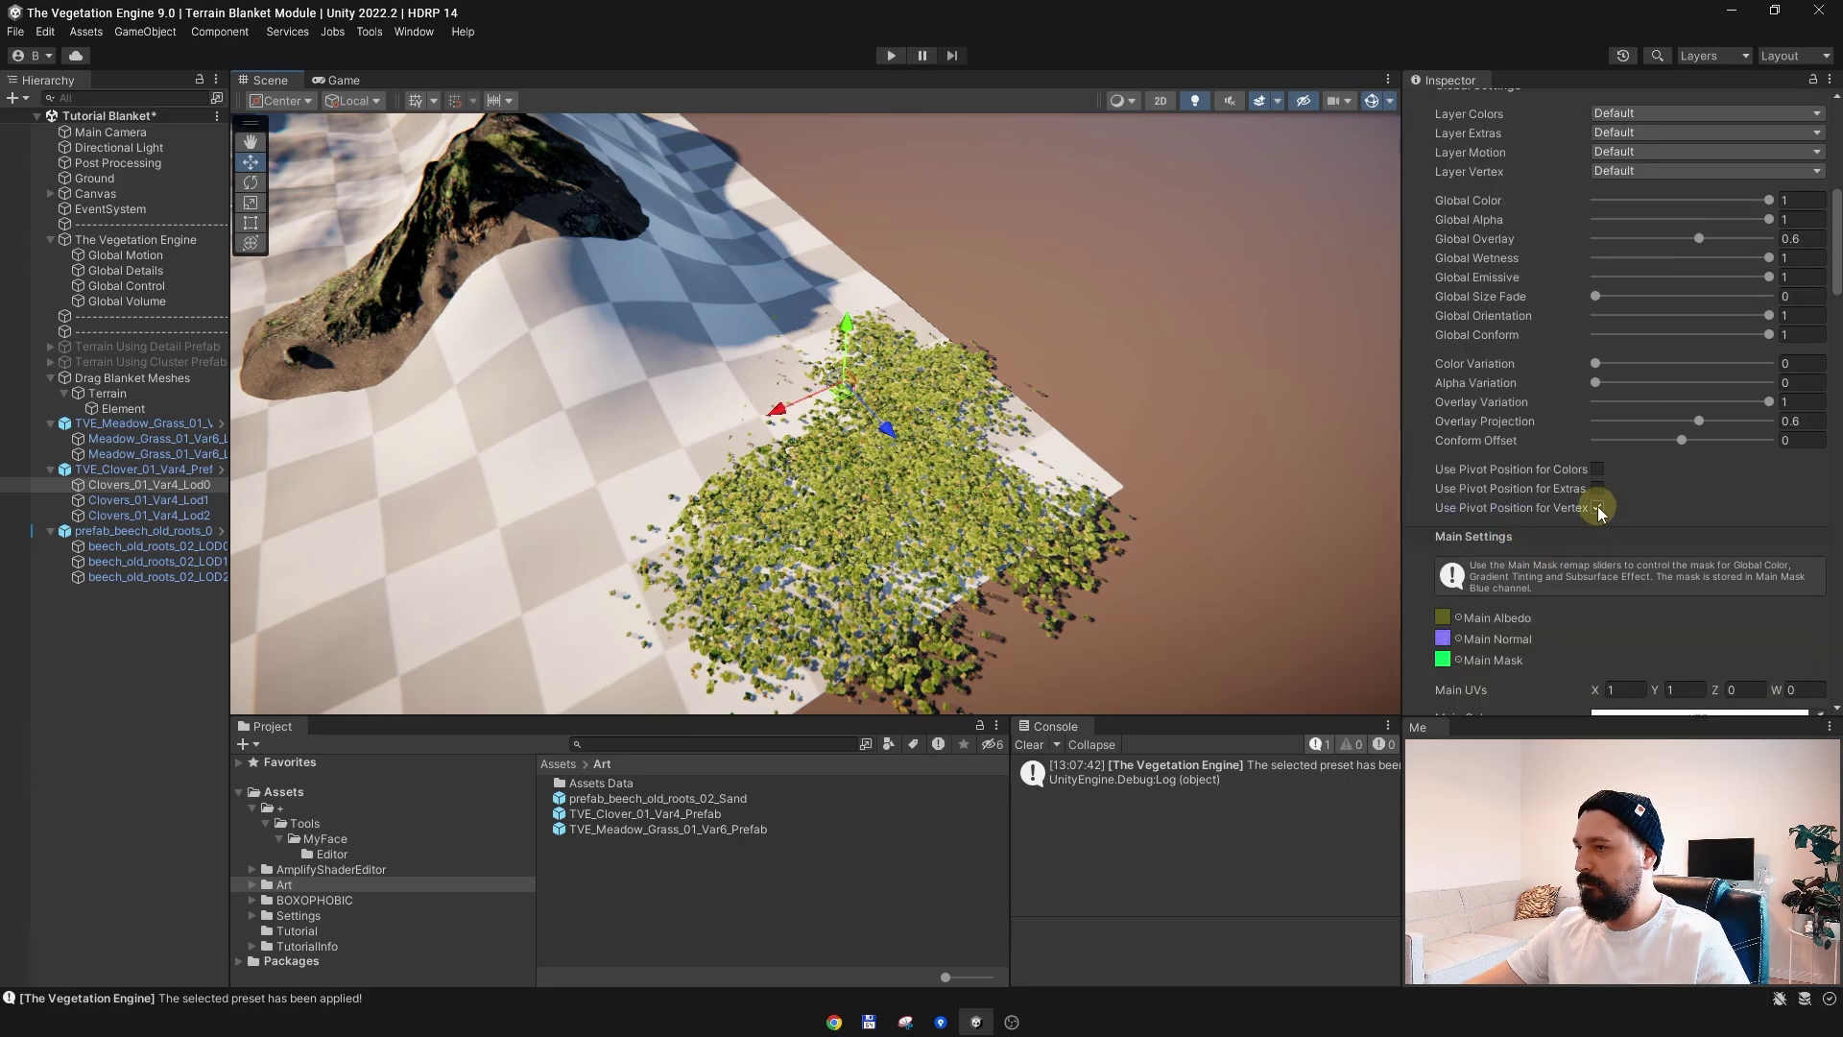
left_click(1598, 507)
Step: Move the clover LOD0 mesh across the terrain onto the slope around the beech roots
middle_click_drag(875, 413, 1004, 418)
left_click_drag(986, 406, 675, 338)
middle_click_drag(676, 338, 818, 416)
mouse_move(817, 416)
left_mouse_down("alt")
mouse_move(983, 434)
mouse_move(544, 294)
mouse_move(646, 383)
mouse_move(753, 423)
mouse_move(795, 430)
mouse_move(814, 352)
mouse_move(810, 400)
left_mouse_up("alt")
scroll(800, 411, "up", 5)
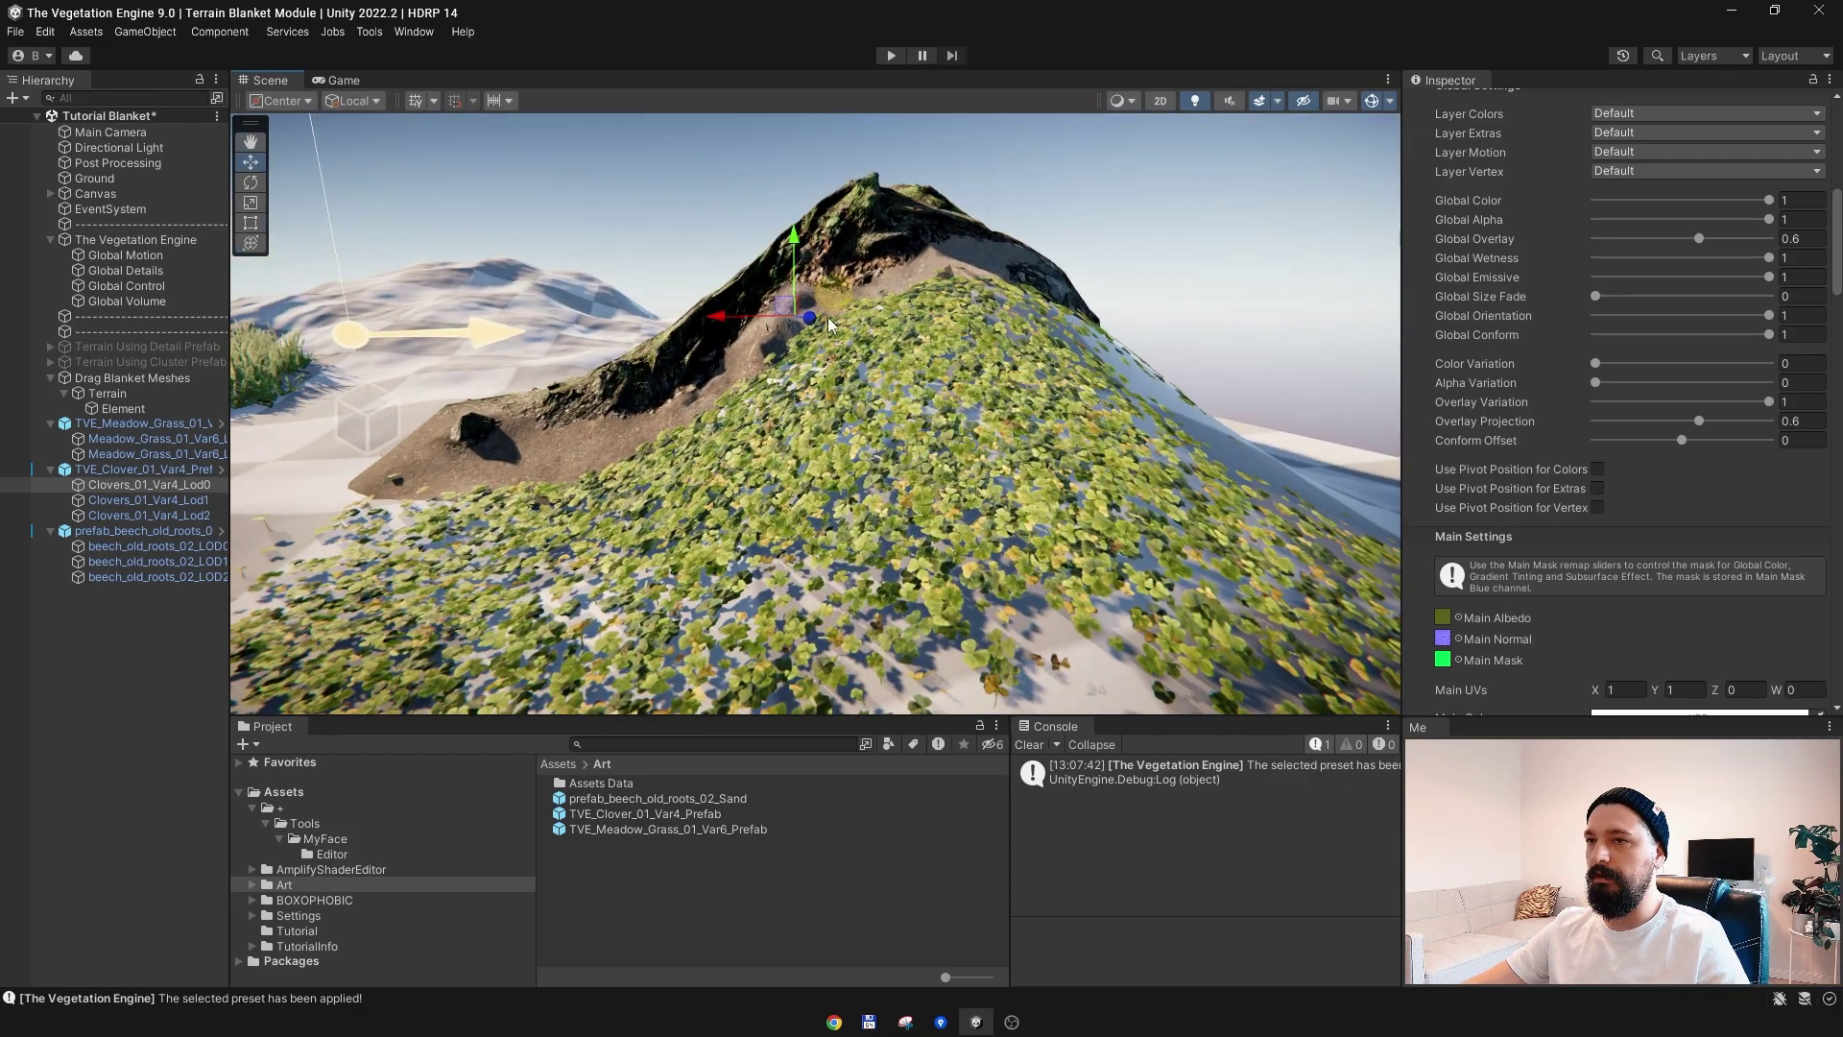
left_click_drag(824, 333, 843, 437, "alt")
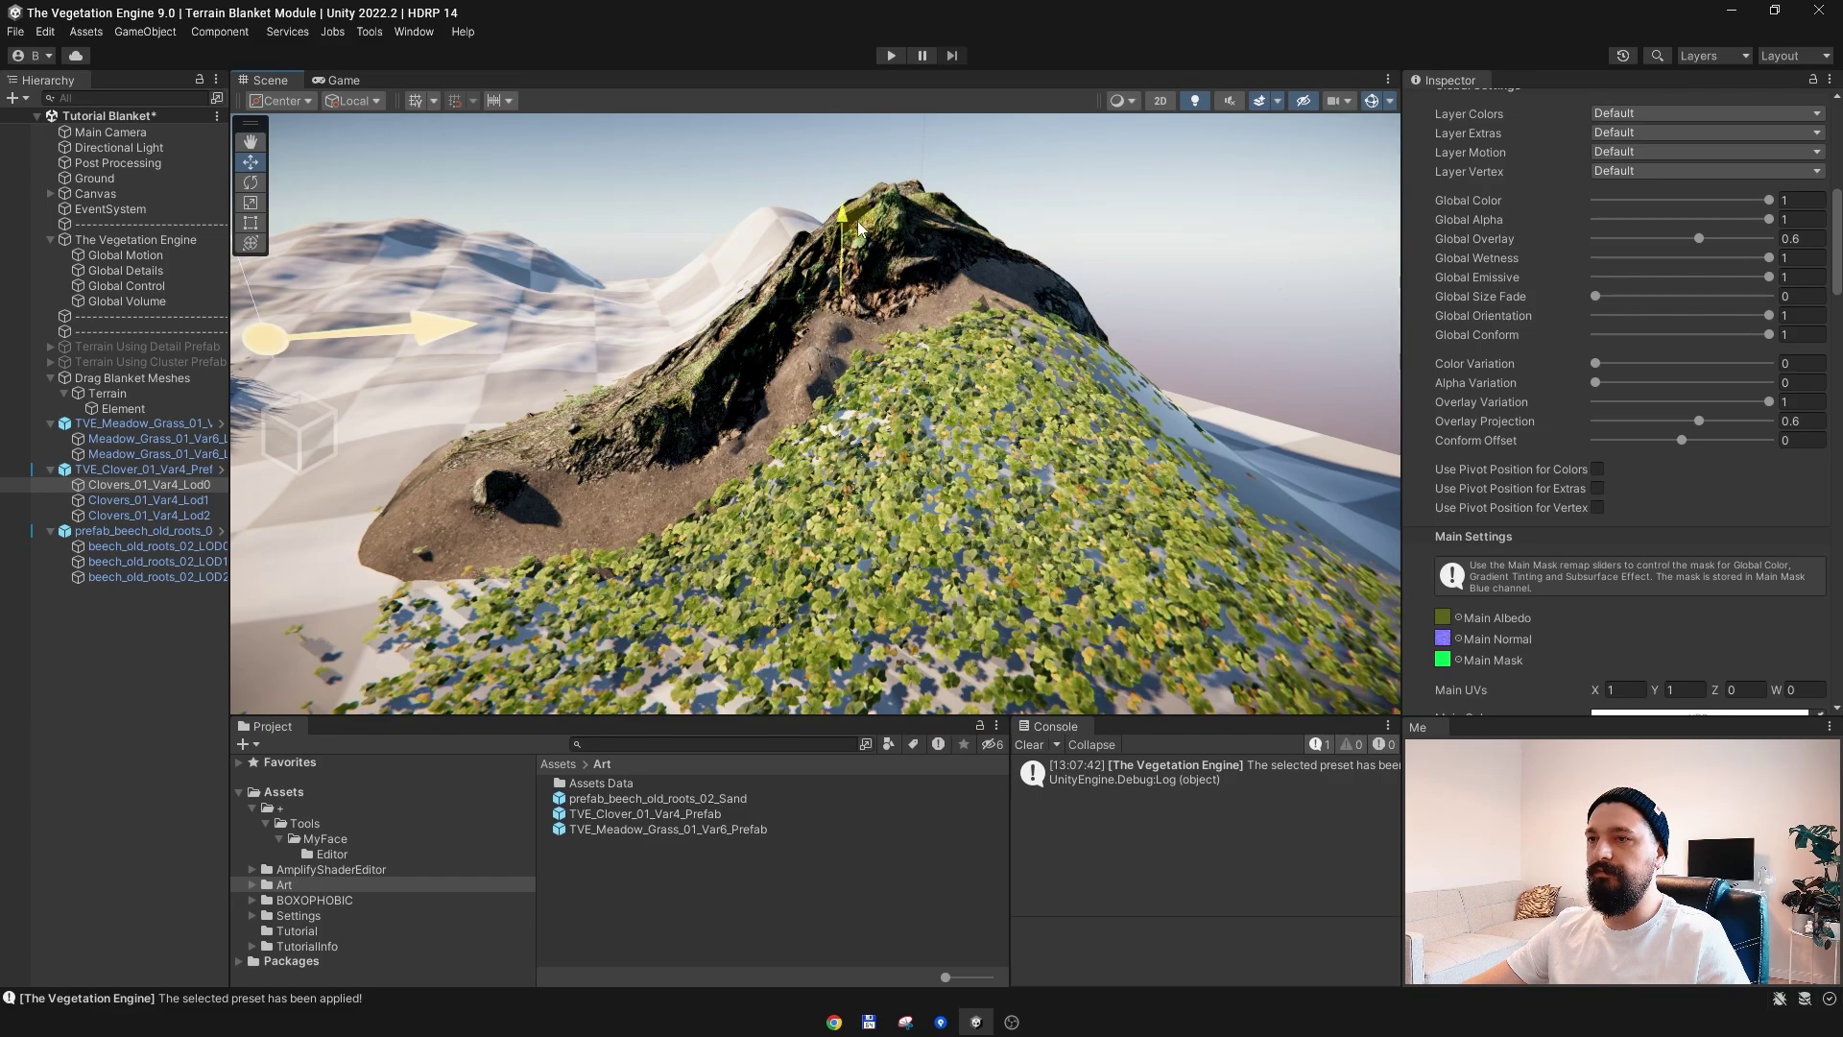
left_click_drag(977, 411, 960, 433, "alt")
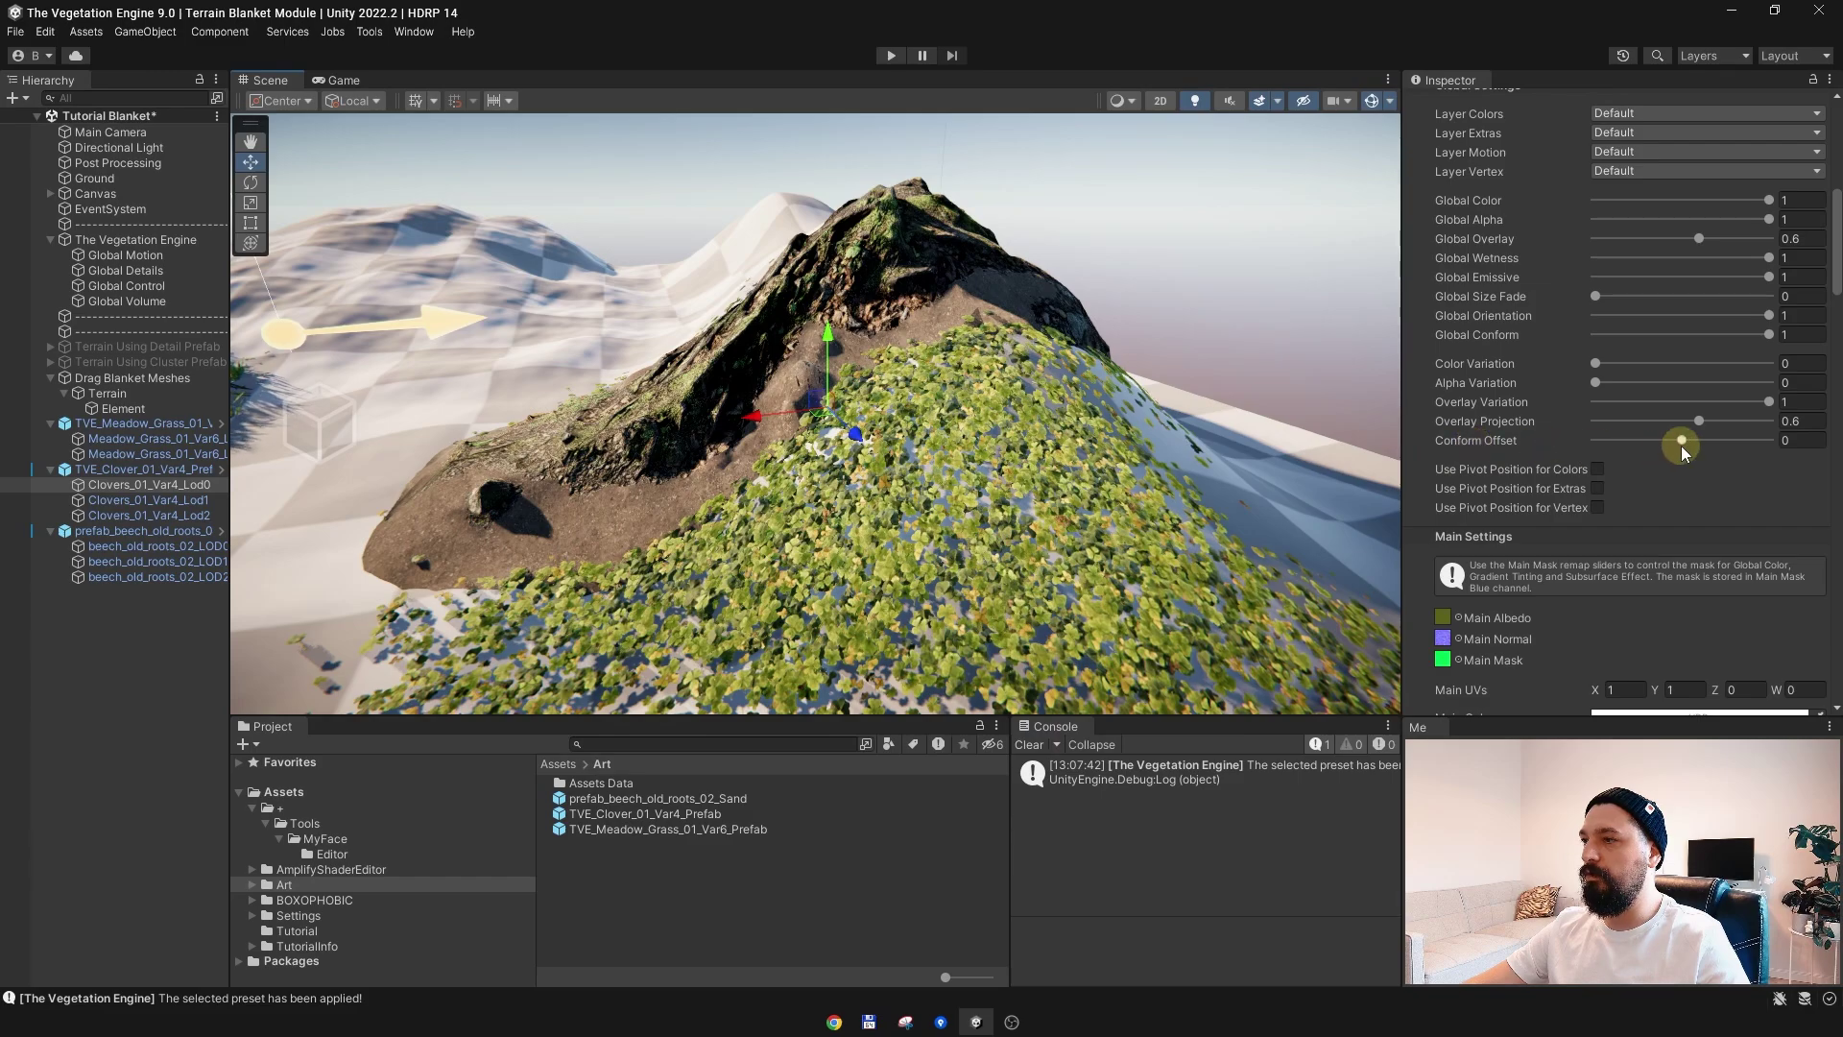
Step: Raise the clover material's Conform Offset slightly and set the beech roots LOD0 material's Conform Offset to -0.14
left_click_drag(1686, 441, 1692, 440)
left_click_drag(816, 422, 999, 452, "alt")
left_click(869, 326)
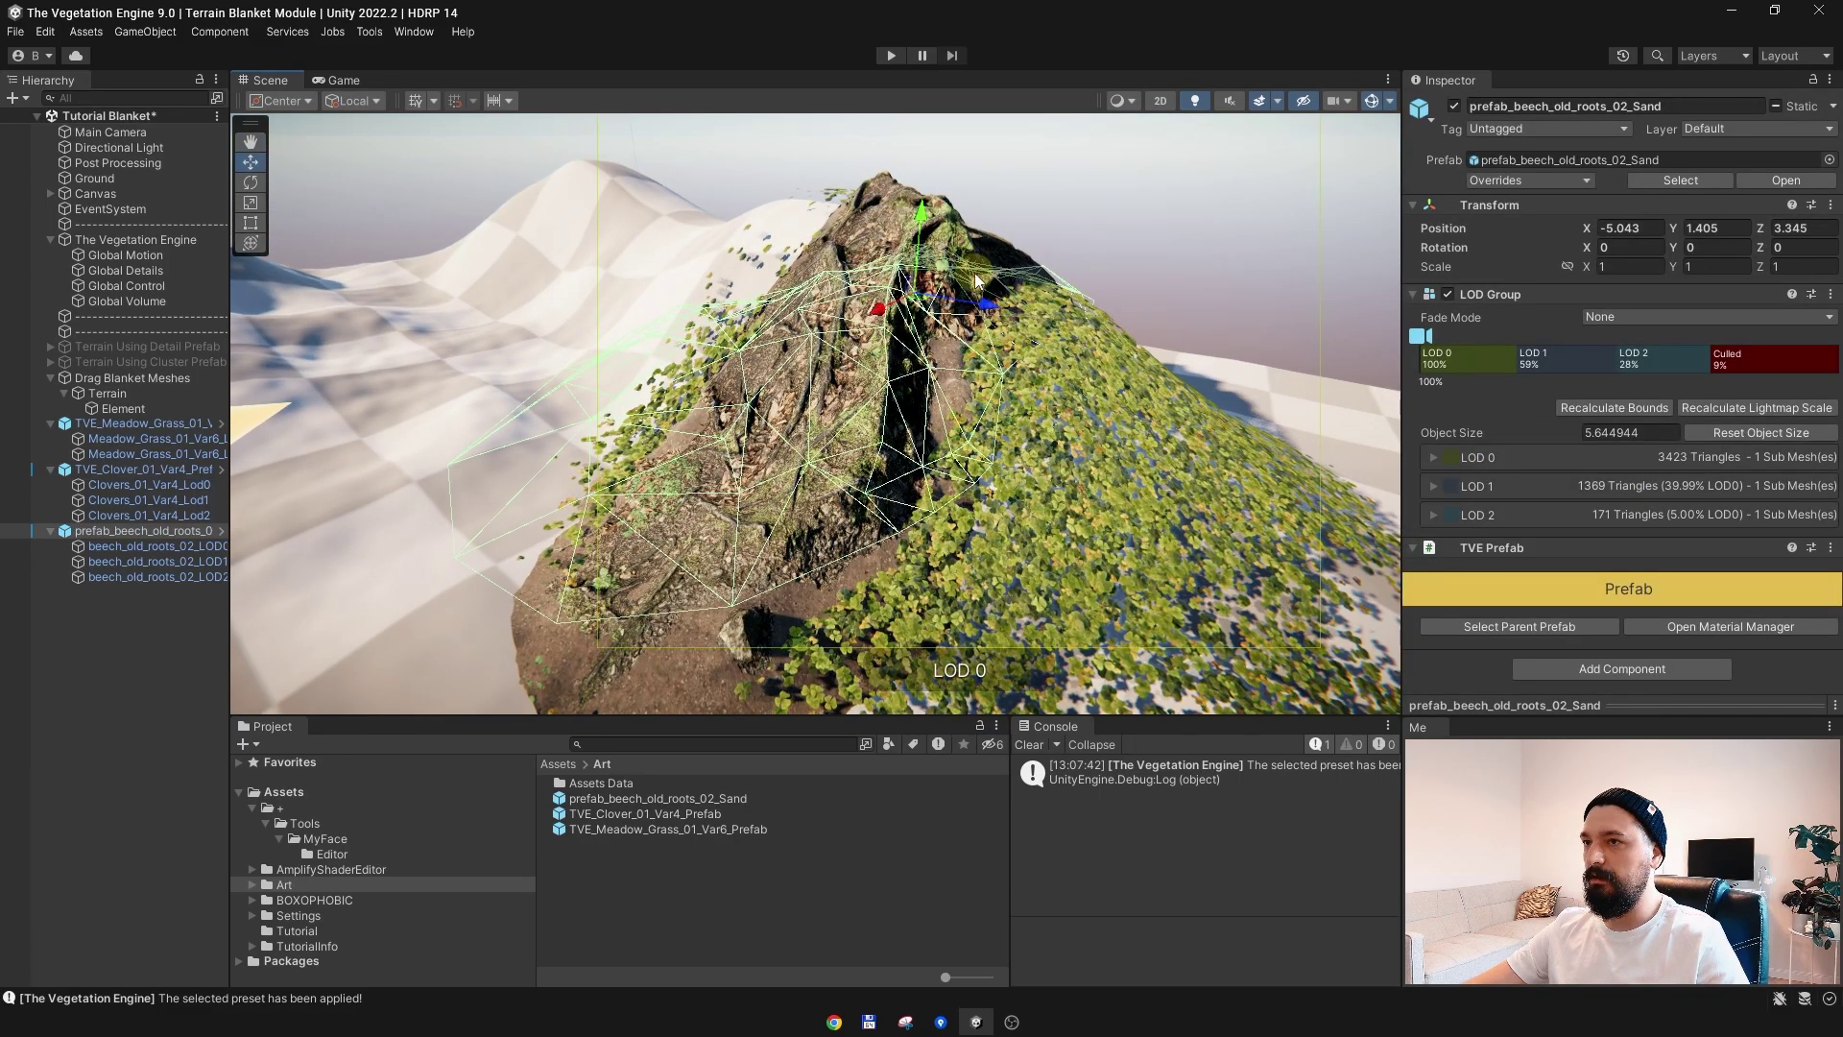
left_click(938, 239)
scroll(1524, 505, "down", 8)
left_click_drag(1675, 506, 1670, 500)
left_click_drag(917, 419, 1311, 169, "alt")
Step: Hide the scene gizmos and inspect how the clover, roots and meadow grass sit on the terrain
left_click(1371, 101)
left_click_drag(1150, 381, 1005, 468, "alt")
middle_click_drag(1084, 460, 923, 400)
scroll(924, 400, "down", 5)
middle_click_drag(1072, 478, 876, 403)
left_click_drag(855, 432, 955, 443, "alt")
scroll(785, 389, "up", 3)
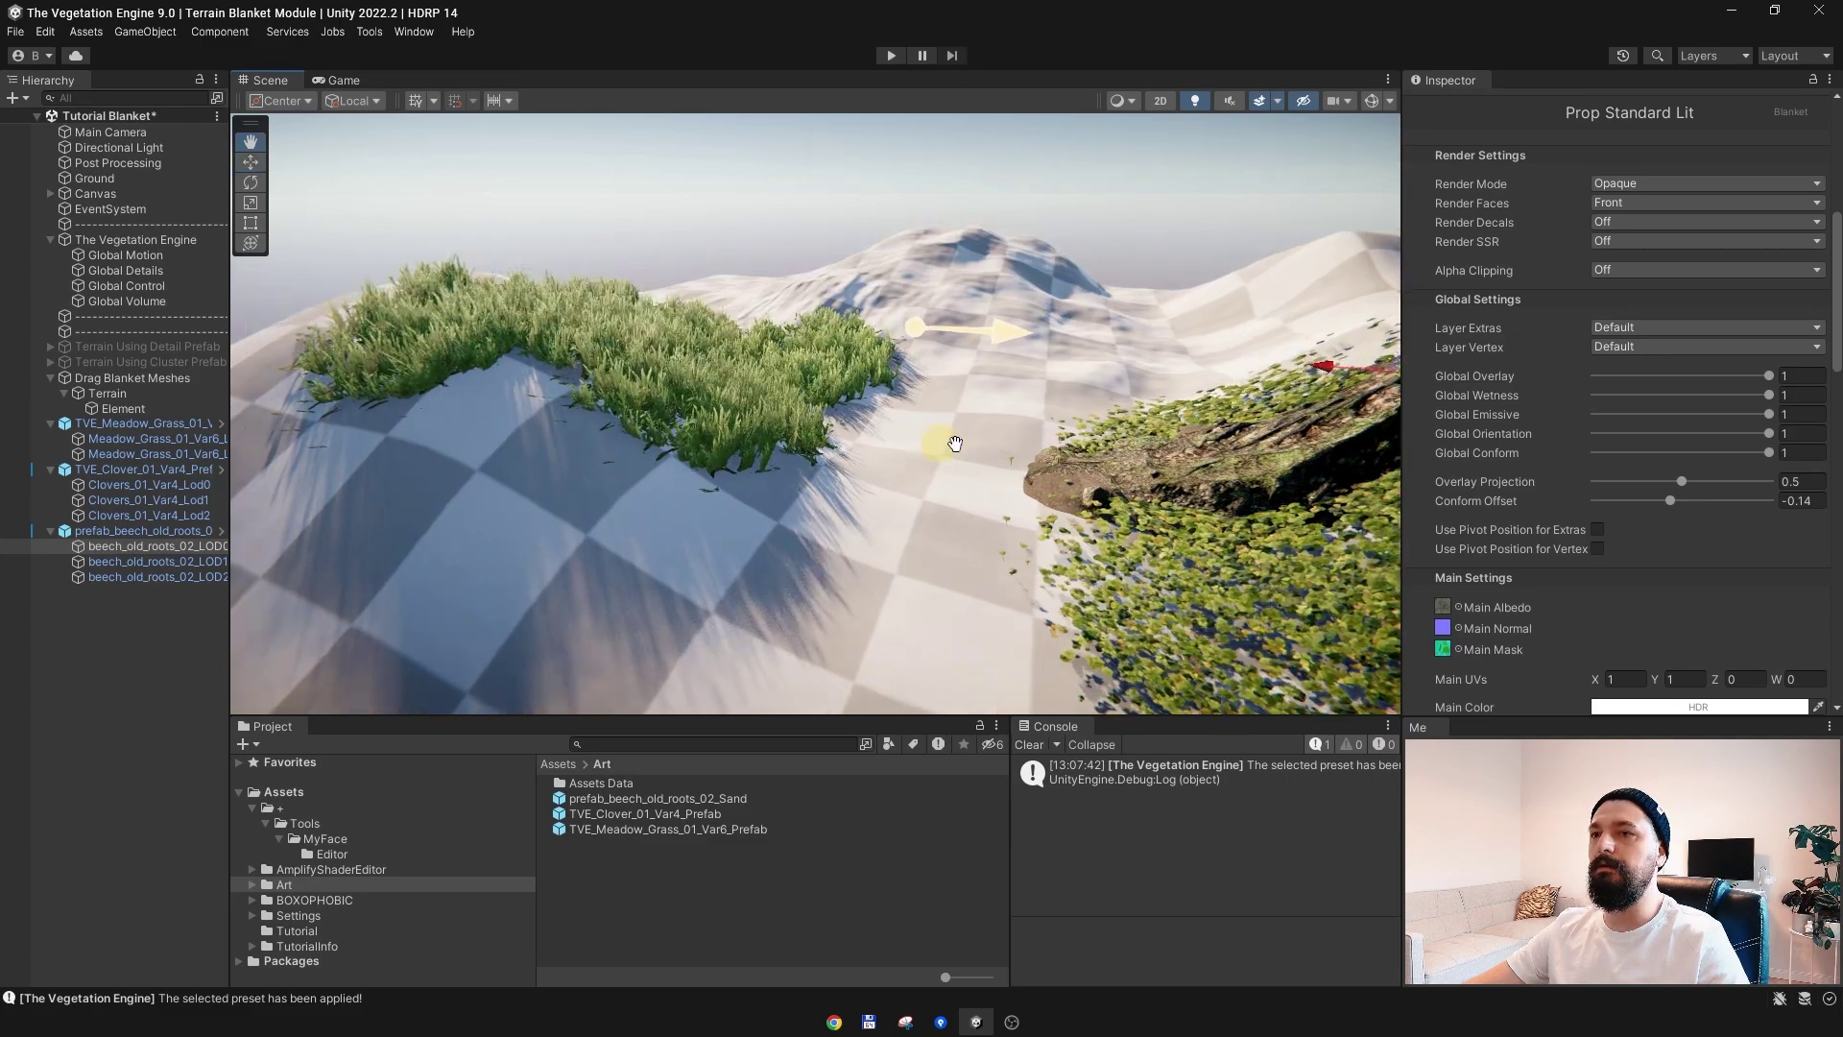
middle_click_drag(955, 443, 961, 445)
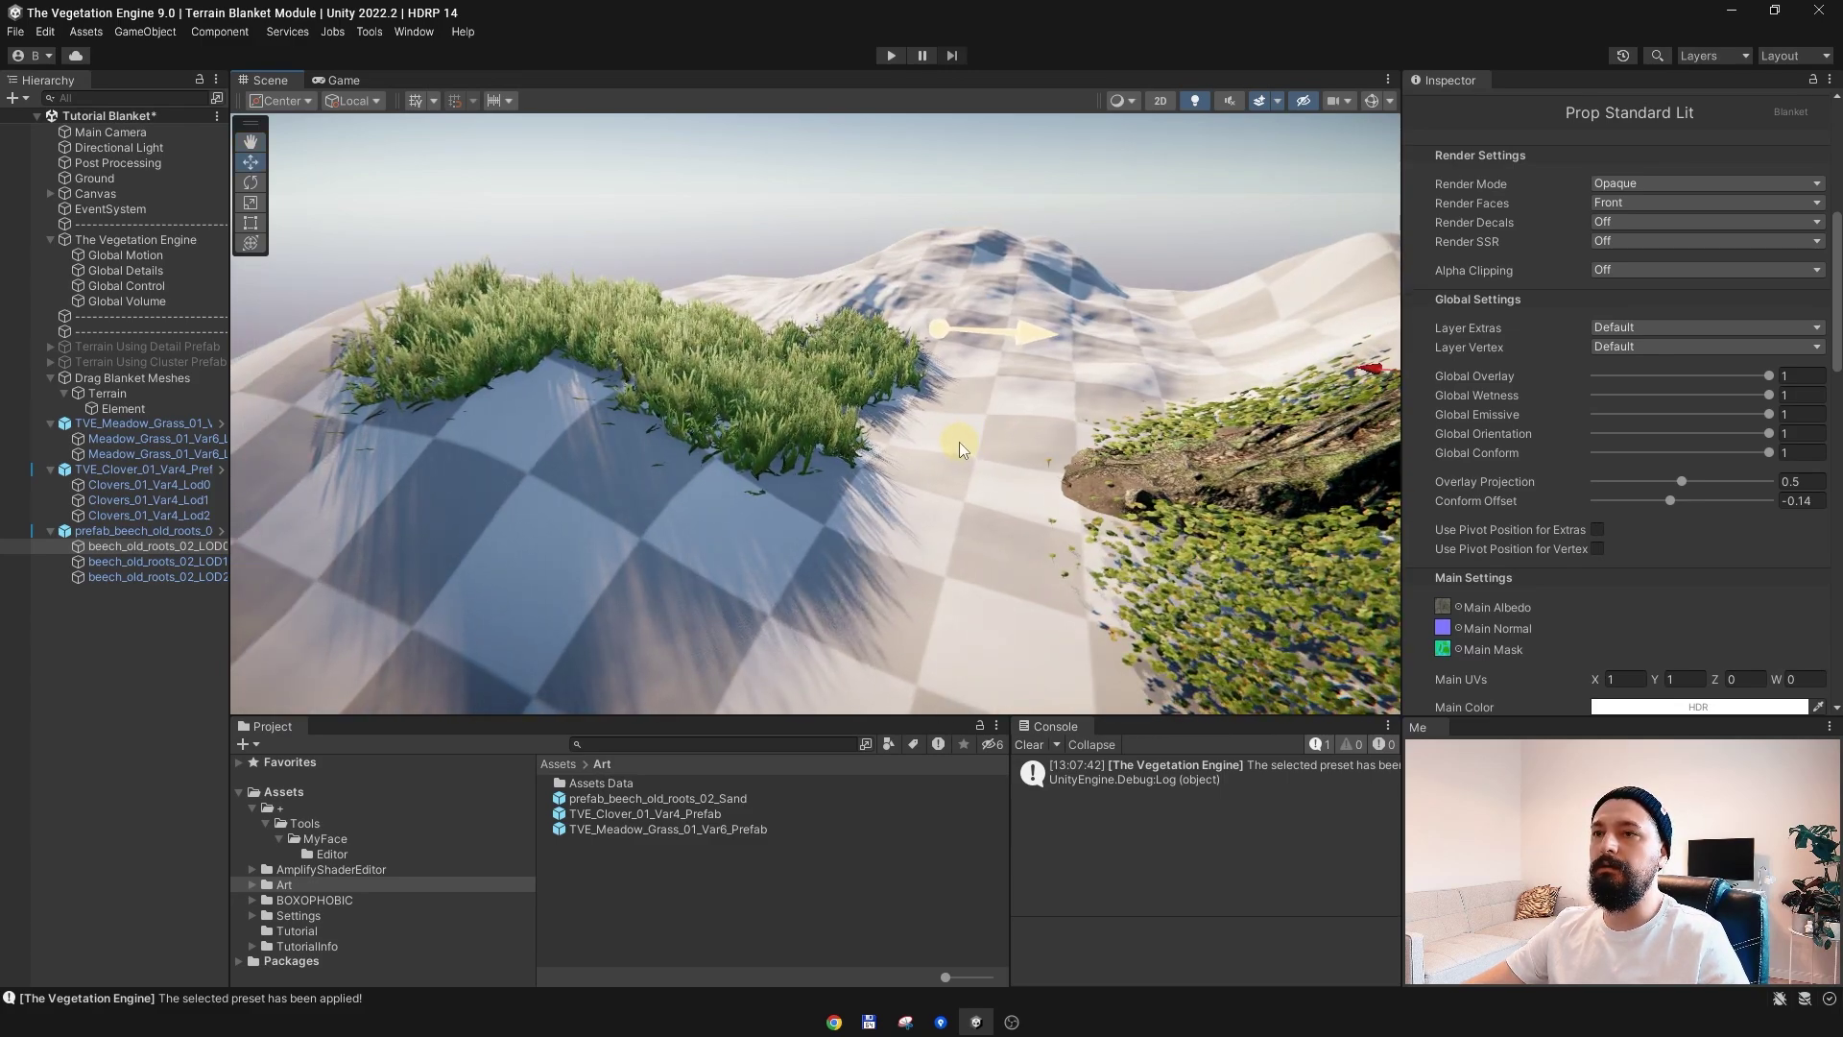
middle_click_drag(912, 448, 553, 482)
left_click_drag(661, 483, 777, 460, "alt")
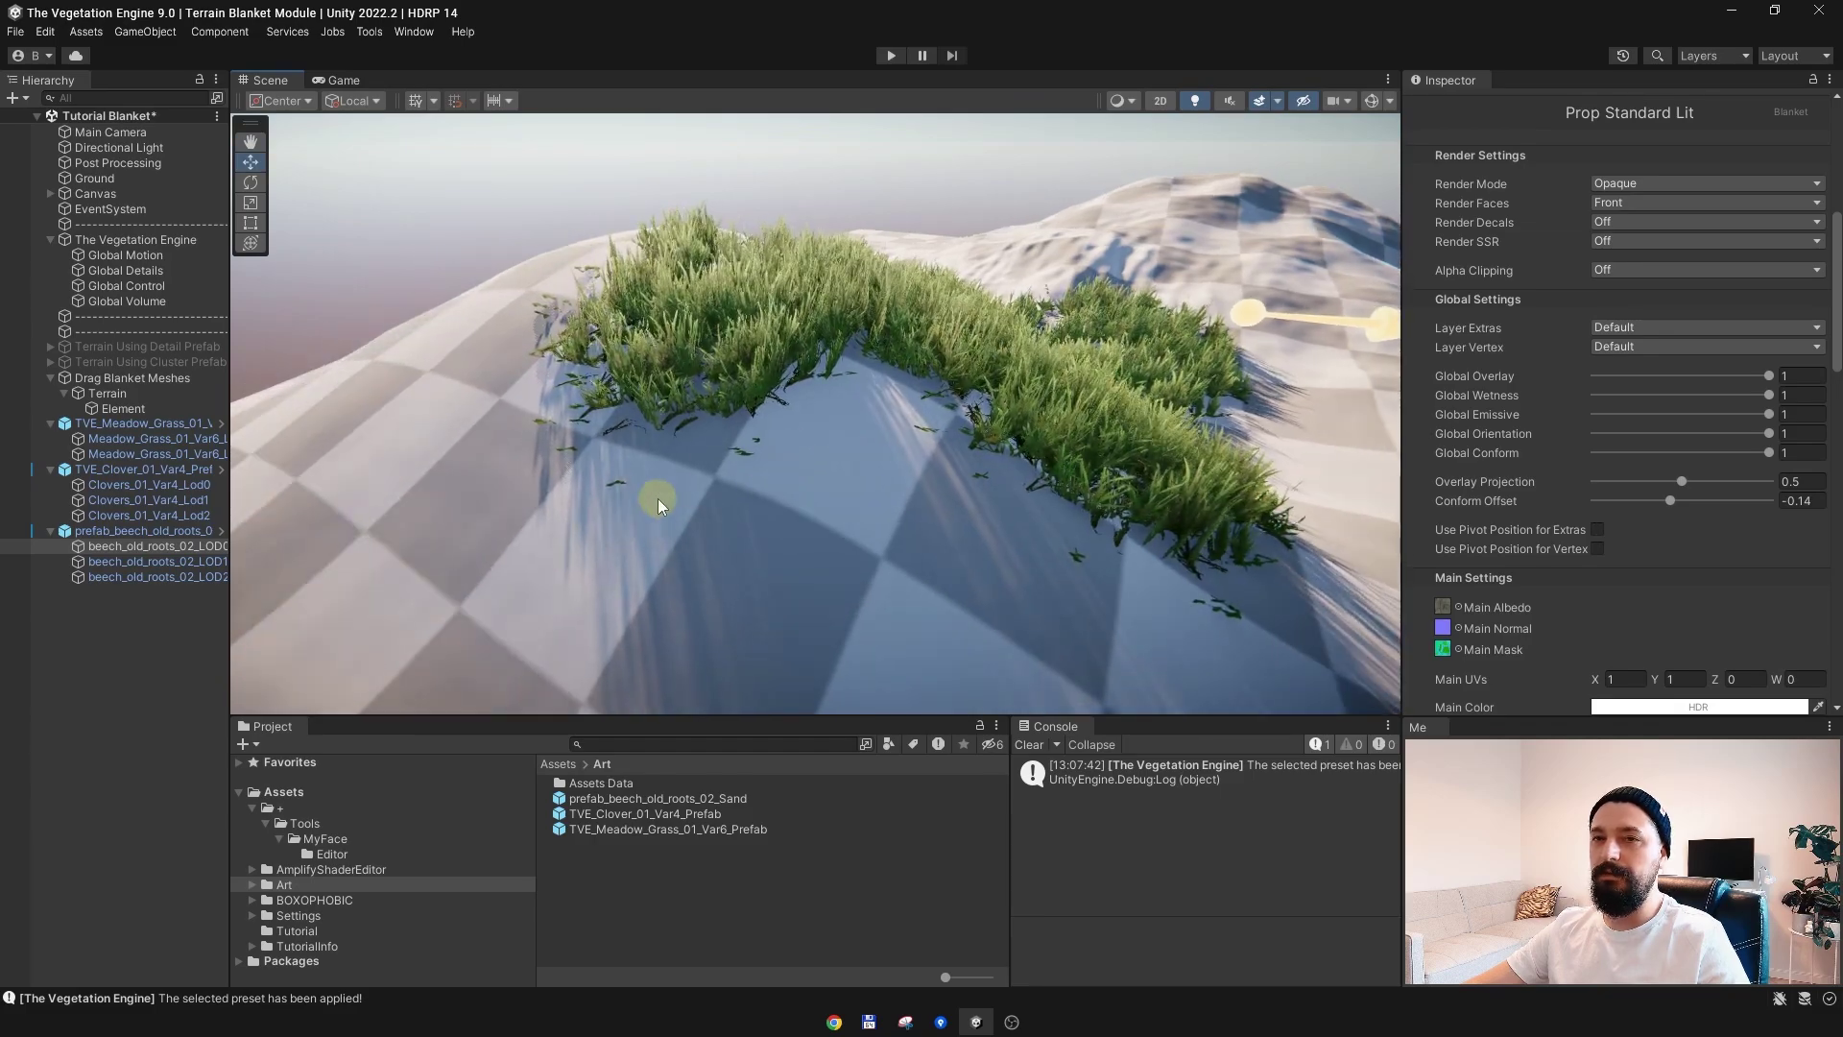
Step: Try switching the Terrain's Draw Instanced setting off and back on
left_click(499, 483)
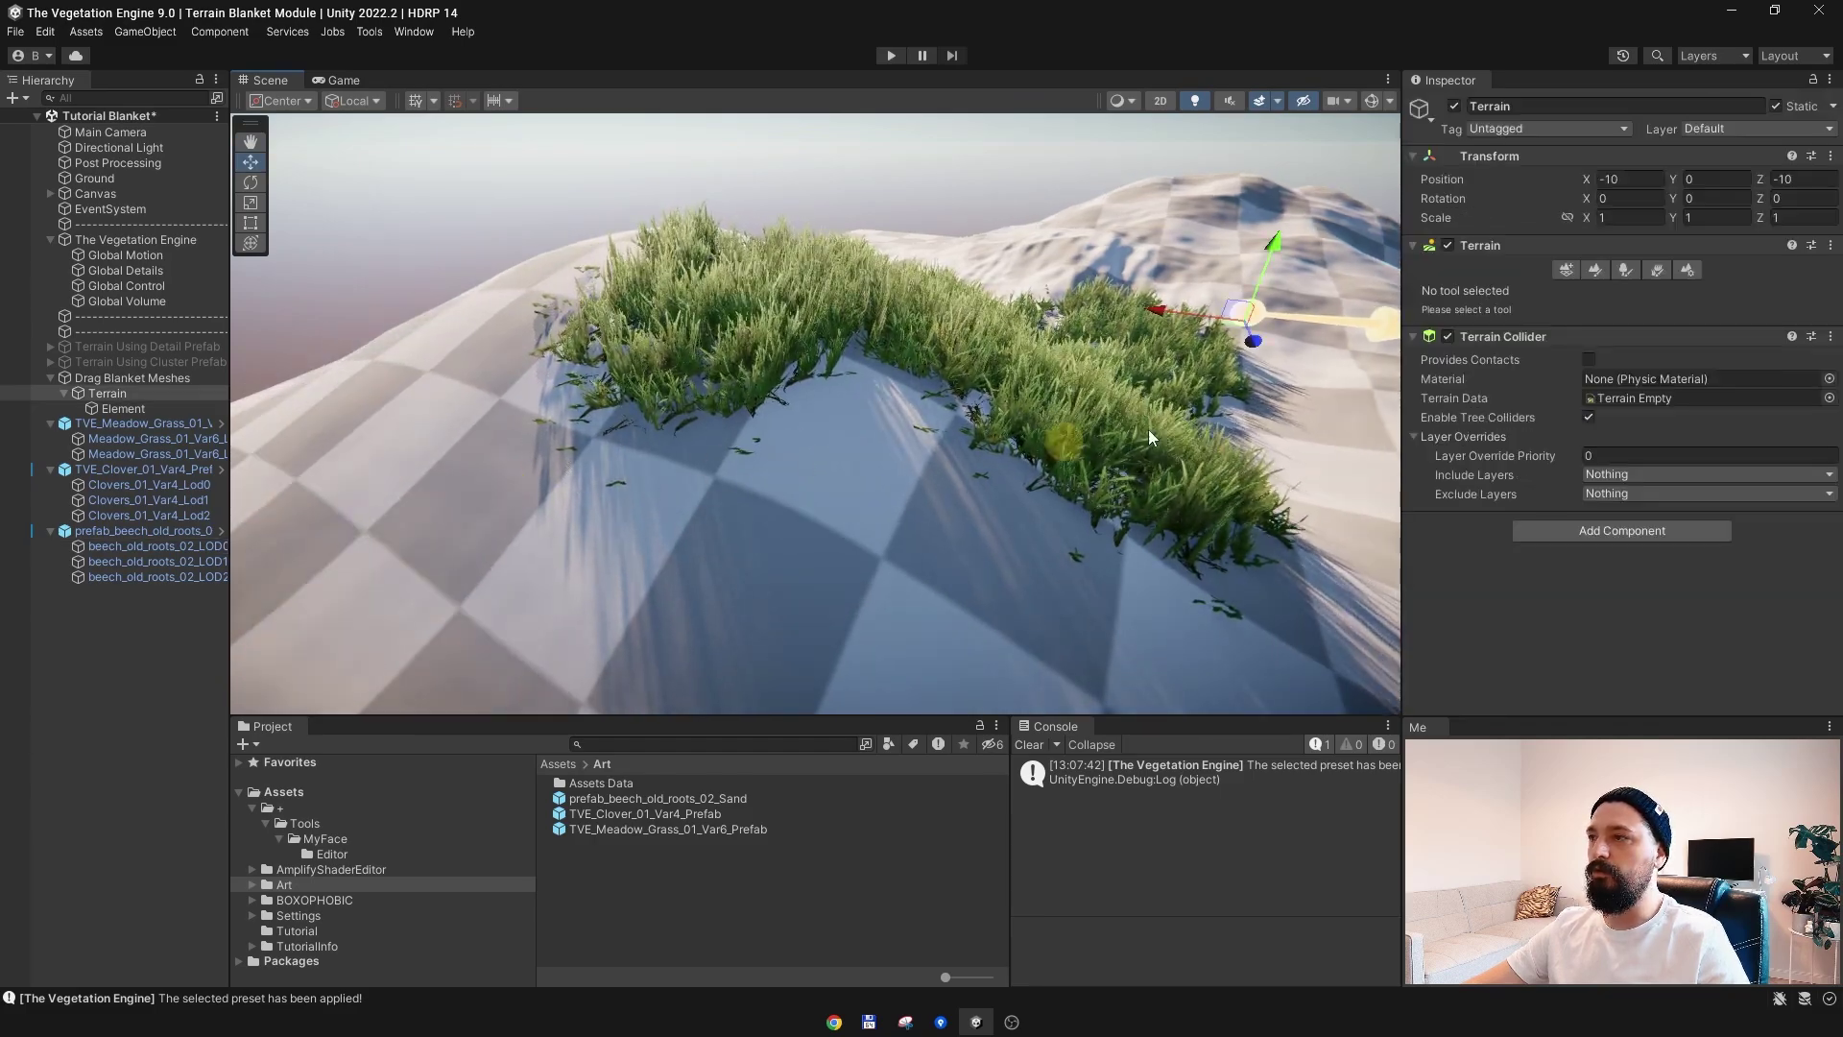
left_click(1688, 270)
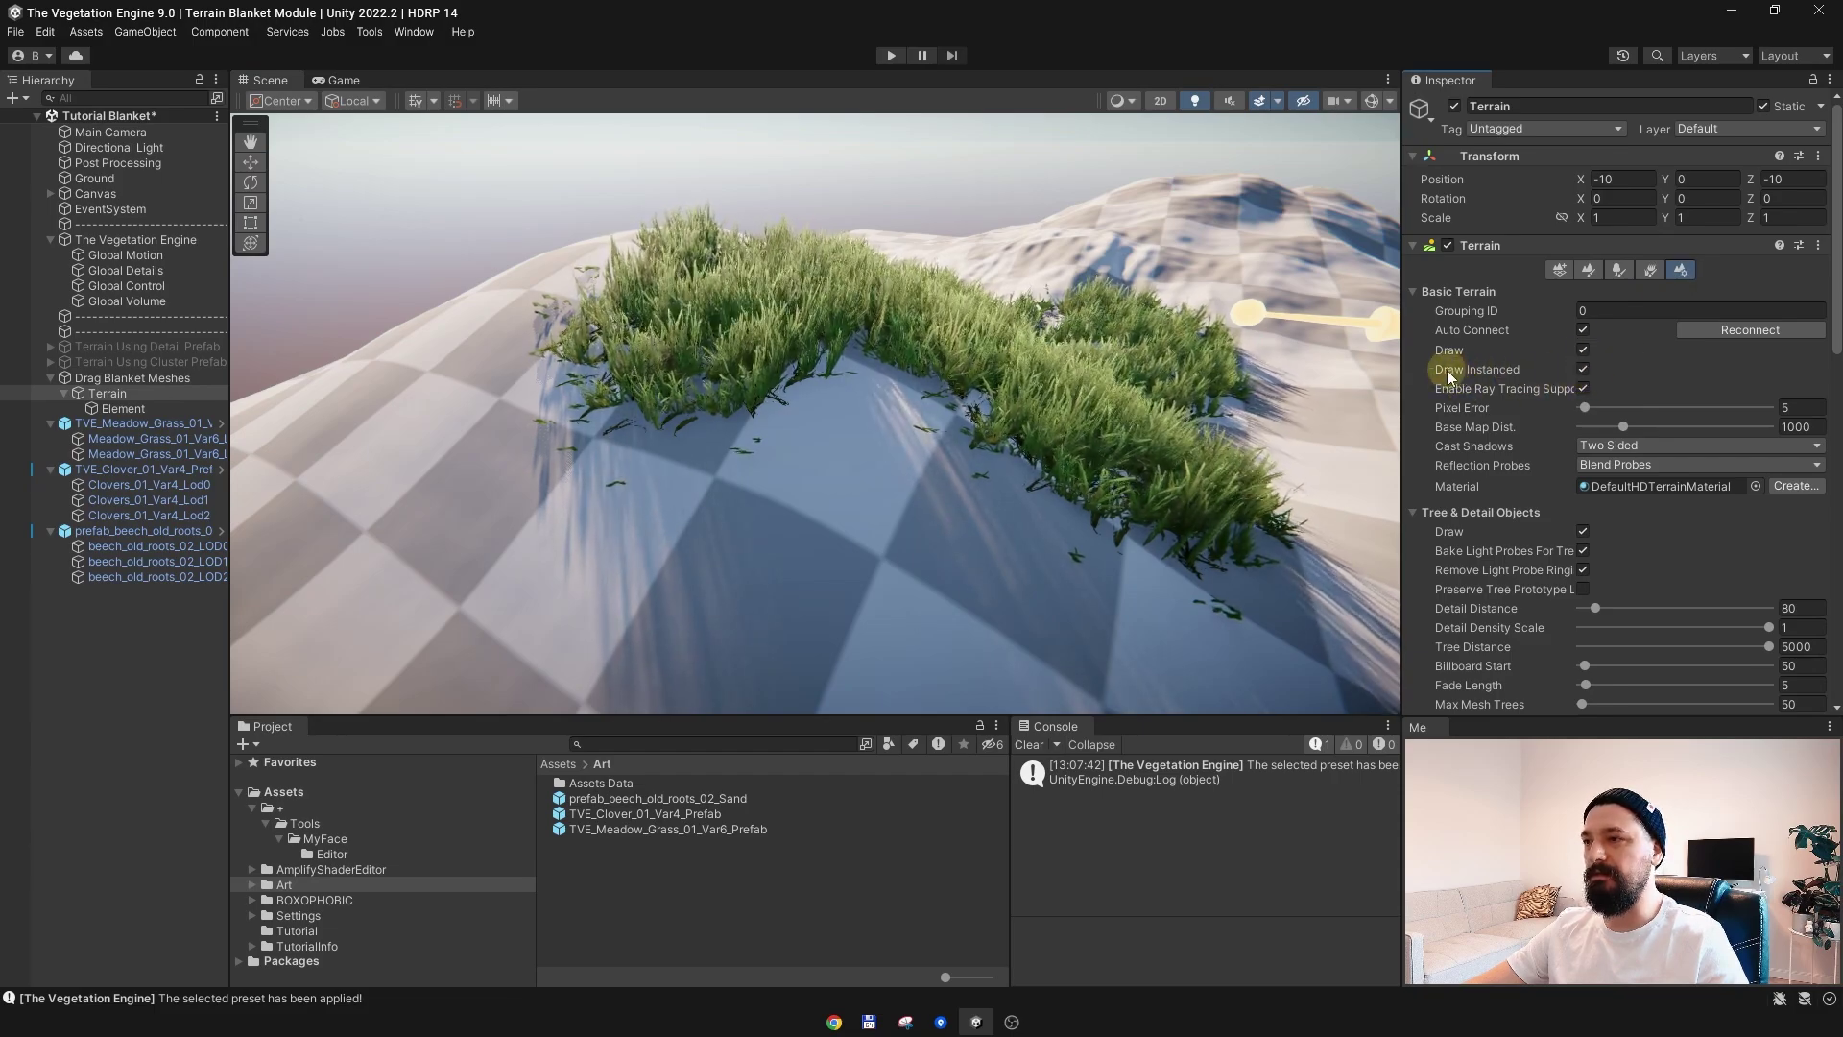
left_click(1582, 370)
left_click(1582, 370)
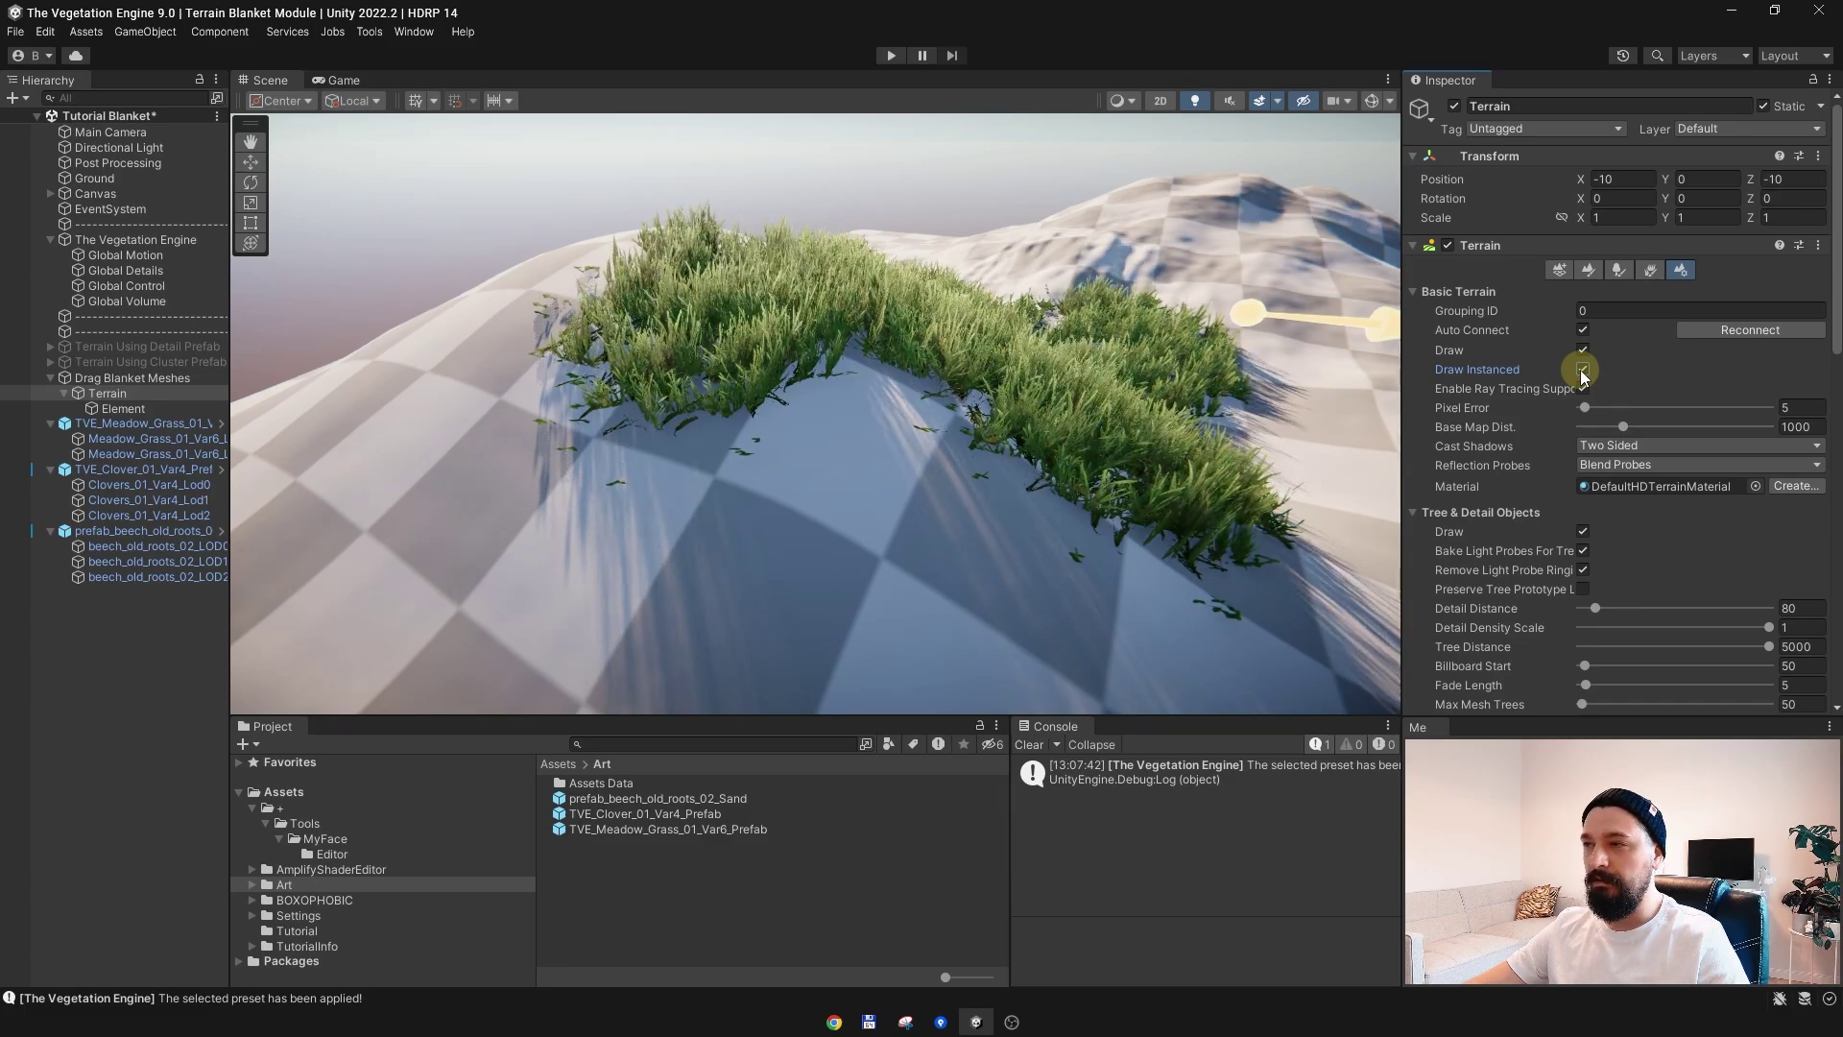
scroll(960, 414, "up", 3)
mouse_move(959, 416)
right_mouse_down()
mouse_move(1022, 382)
mouse_move(896, 417)
mouse_move(983, 407)
right_mouse_up()
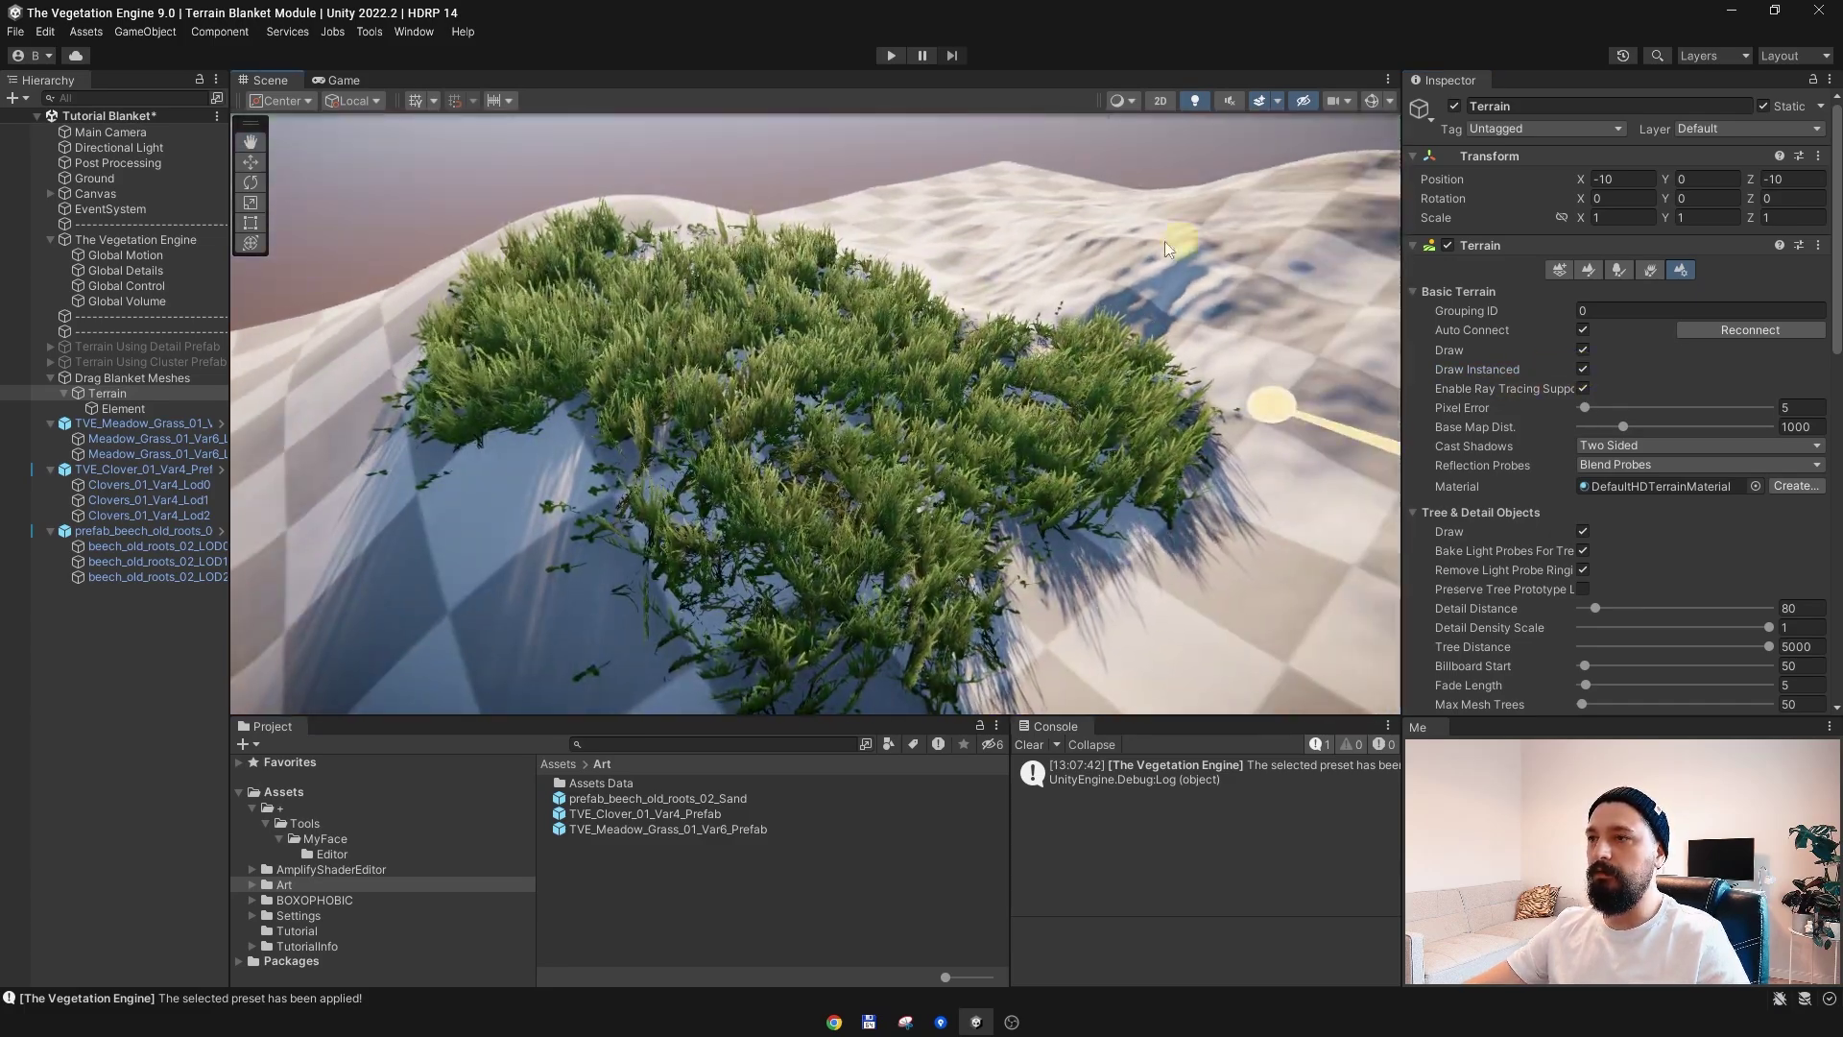
left_click_drag(1073, 334, 540, 411, "alt")
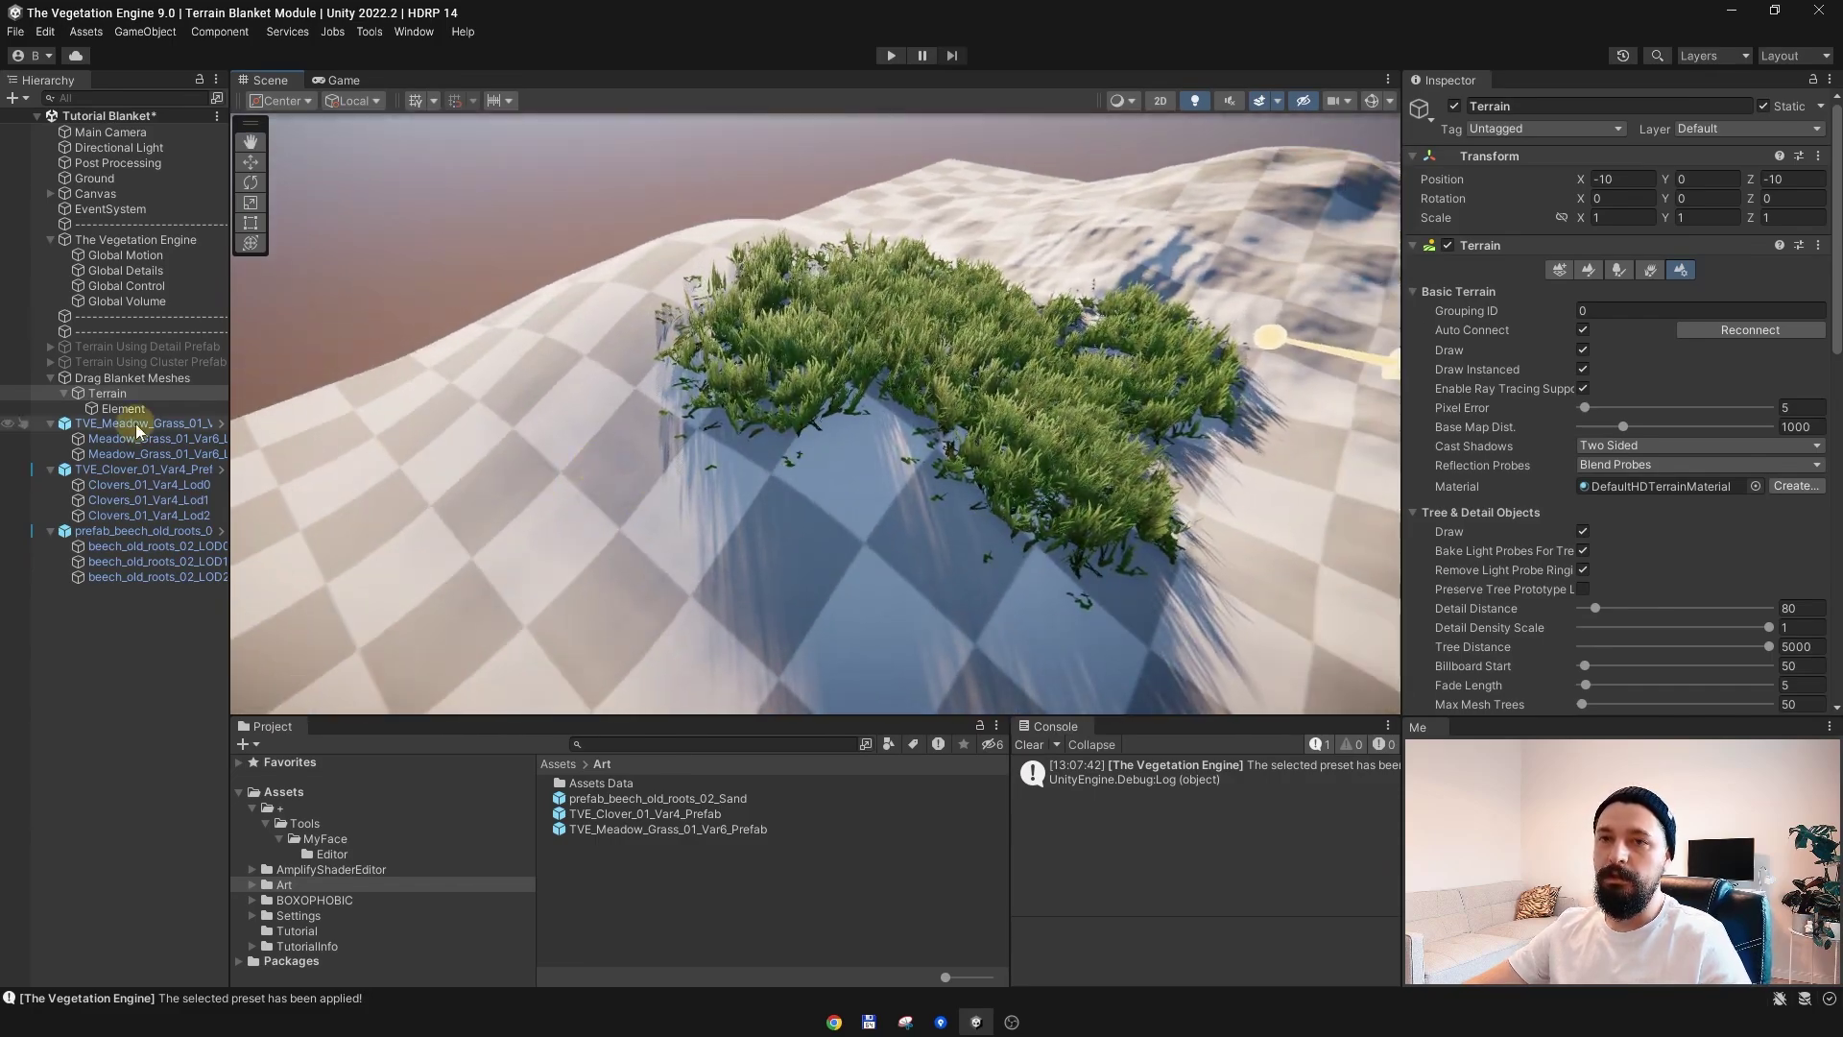
Step: Add a second Vegetation Engine Element as a child of the Terrain object
right_click(137, 393)
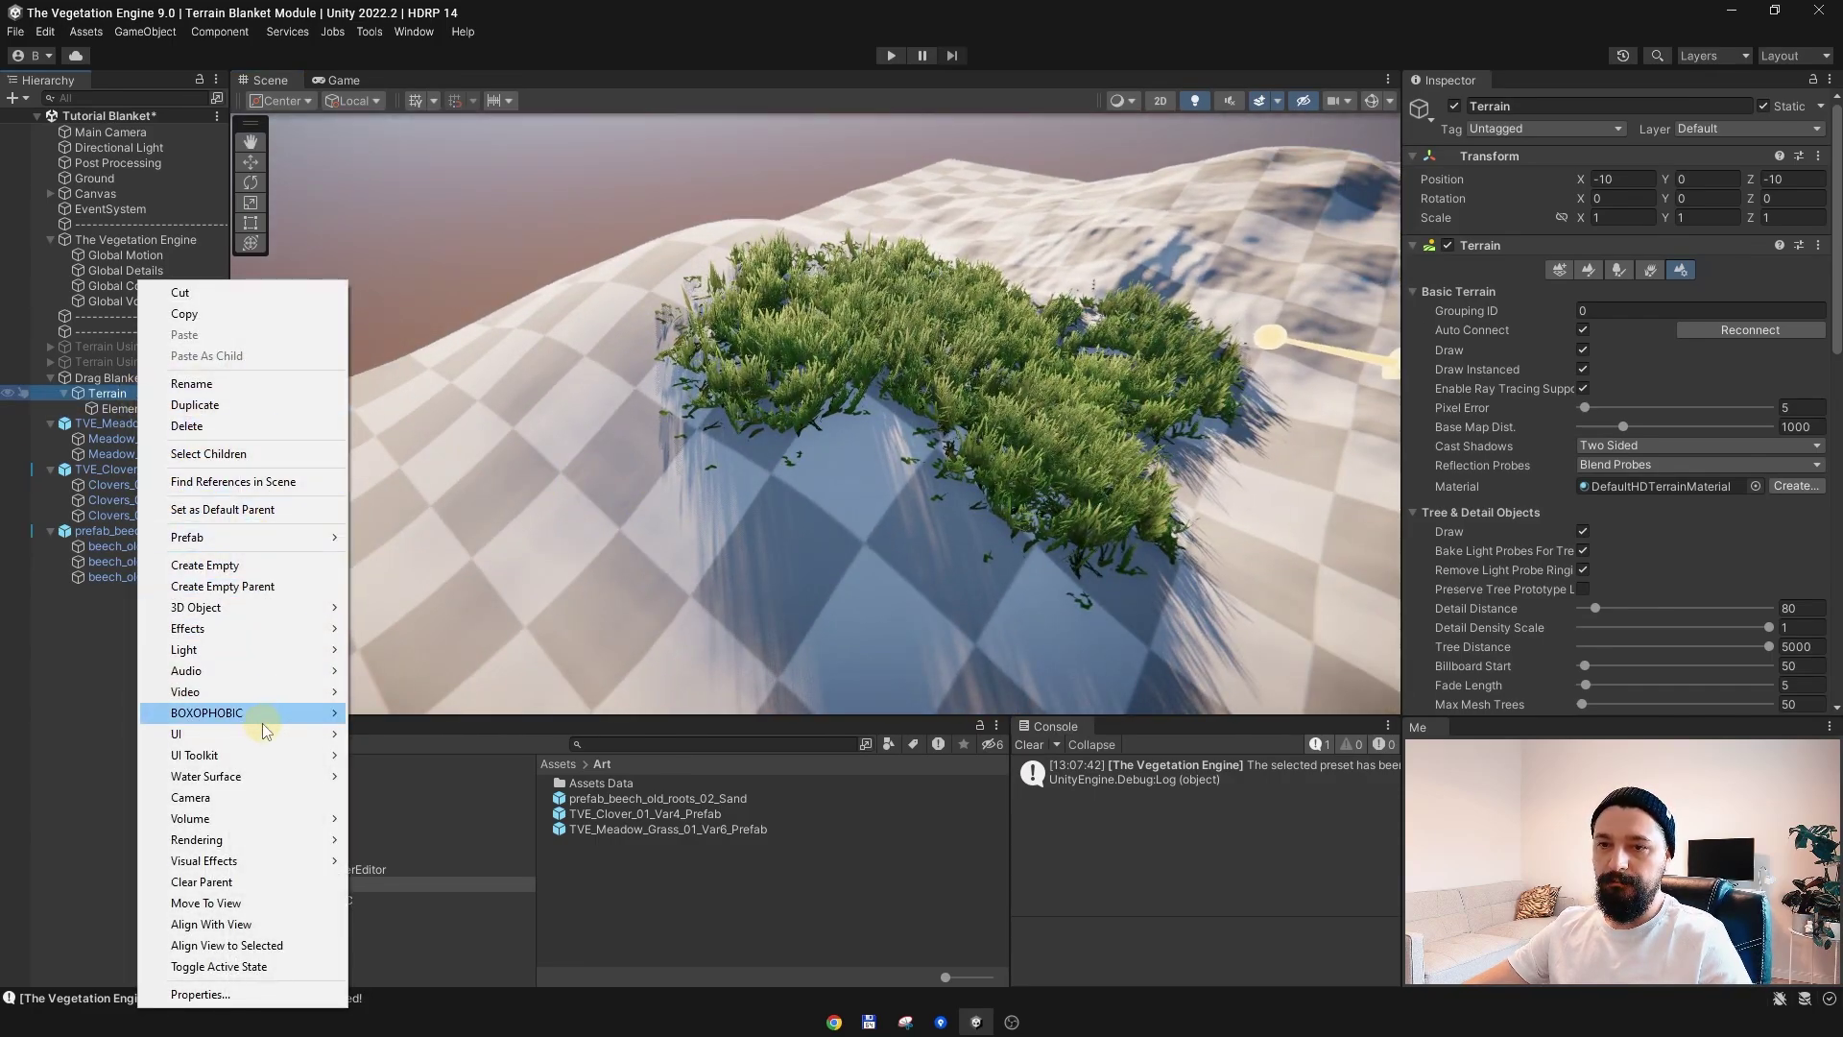
mouse_move(262, 715)
mouse_move(527, 720)
left_click(615, 736)
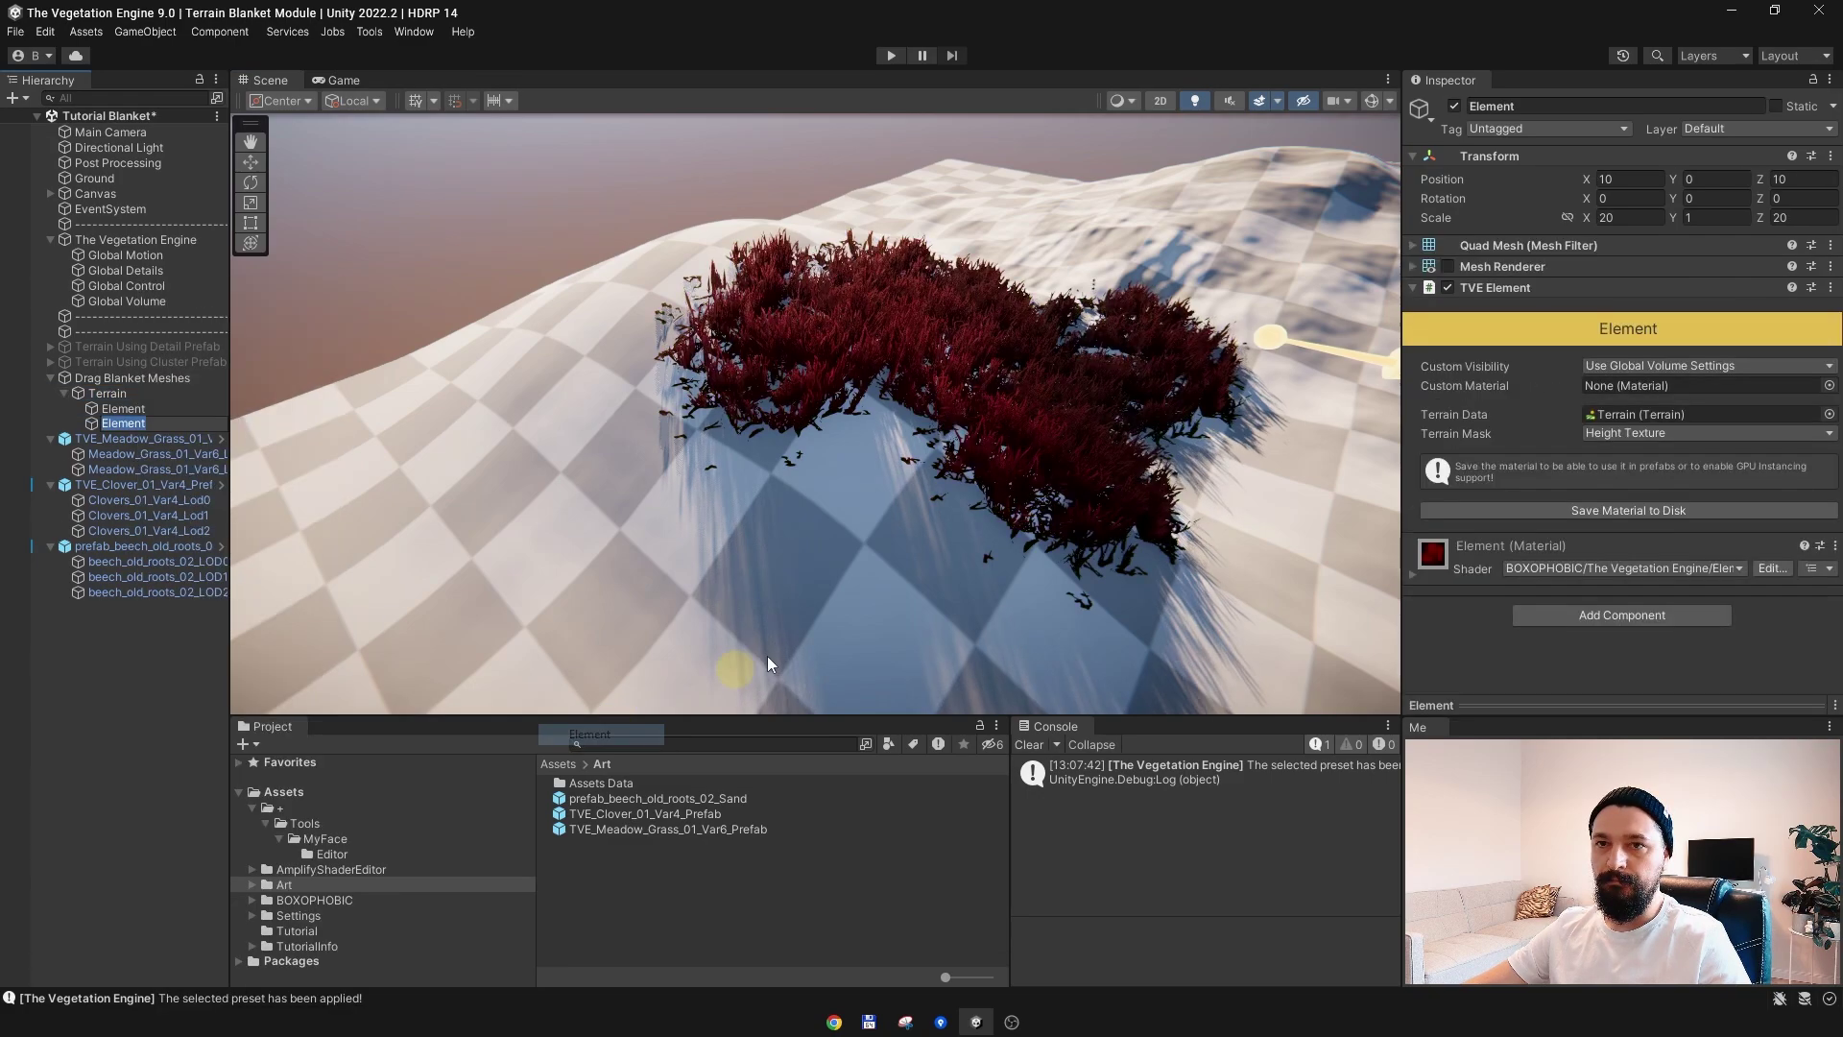
Step: Set the second Element's Terrain Mask to Normal Texture
left_click(1470, 555)
scroll(1471, 555, "down", 4)
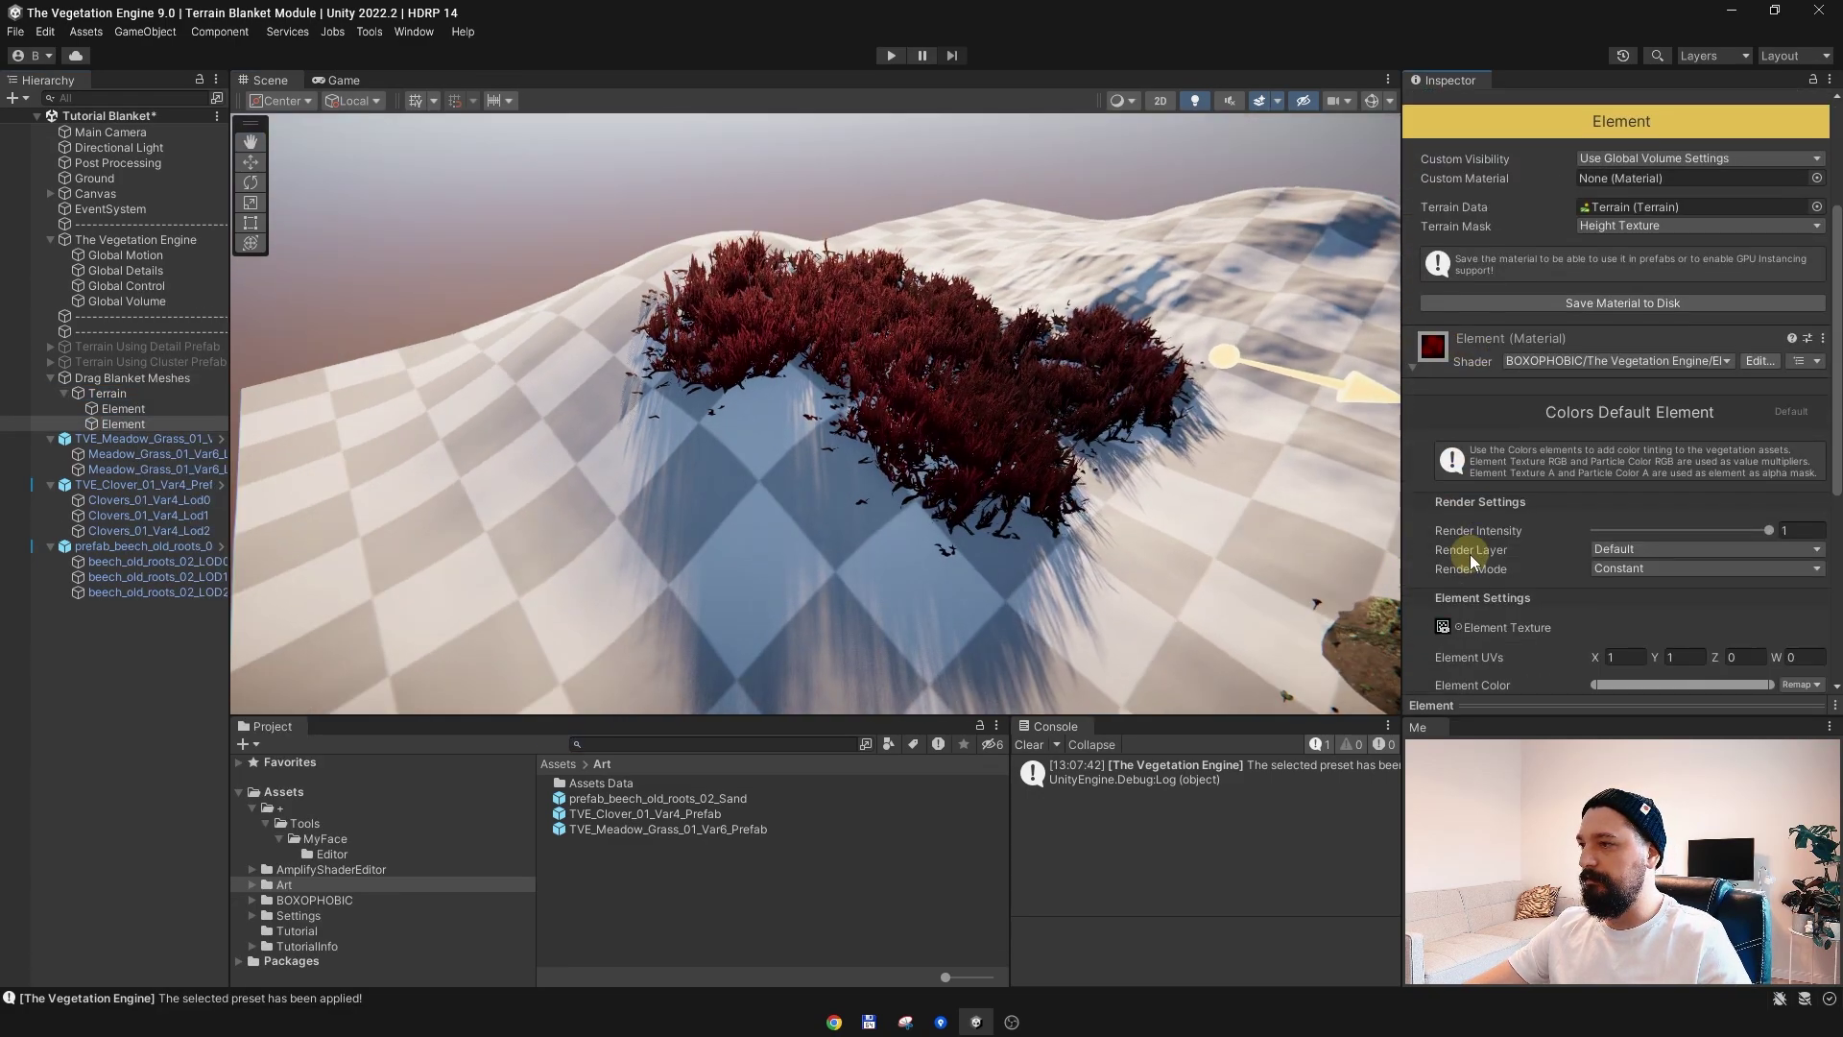
scroll(1482, 400, "up", 3)
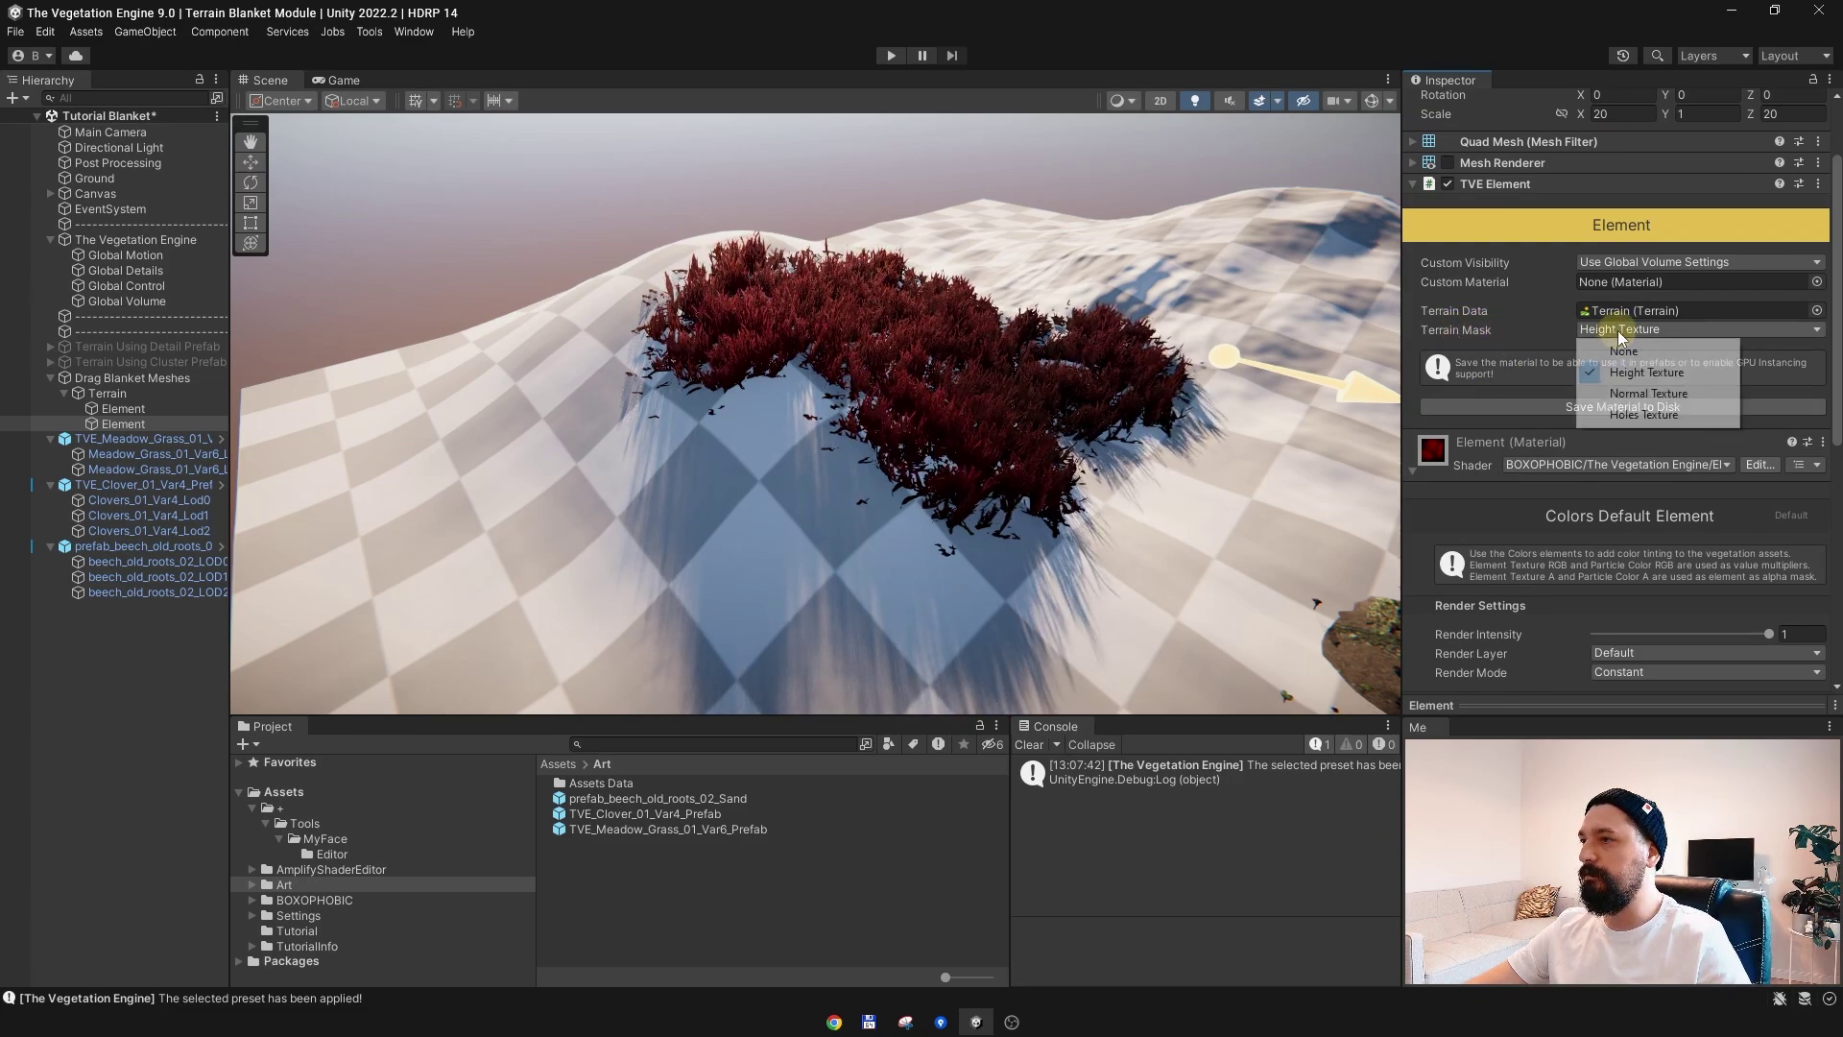
left_click(1663, 394)
scroll(1586, 429, "down", 1)
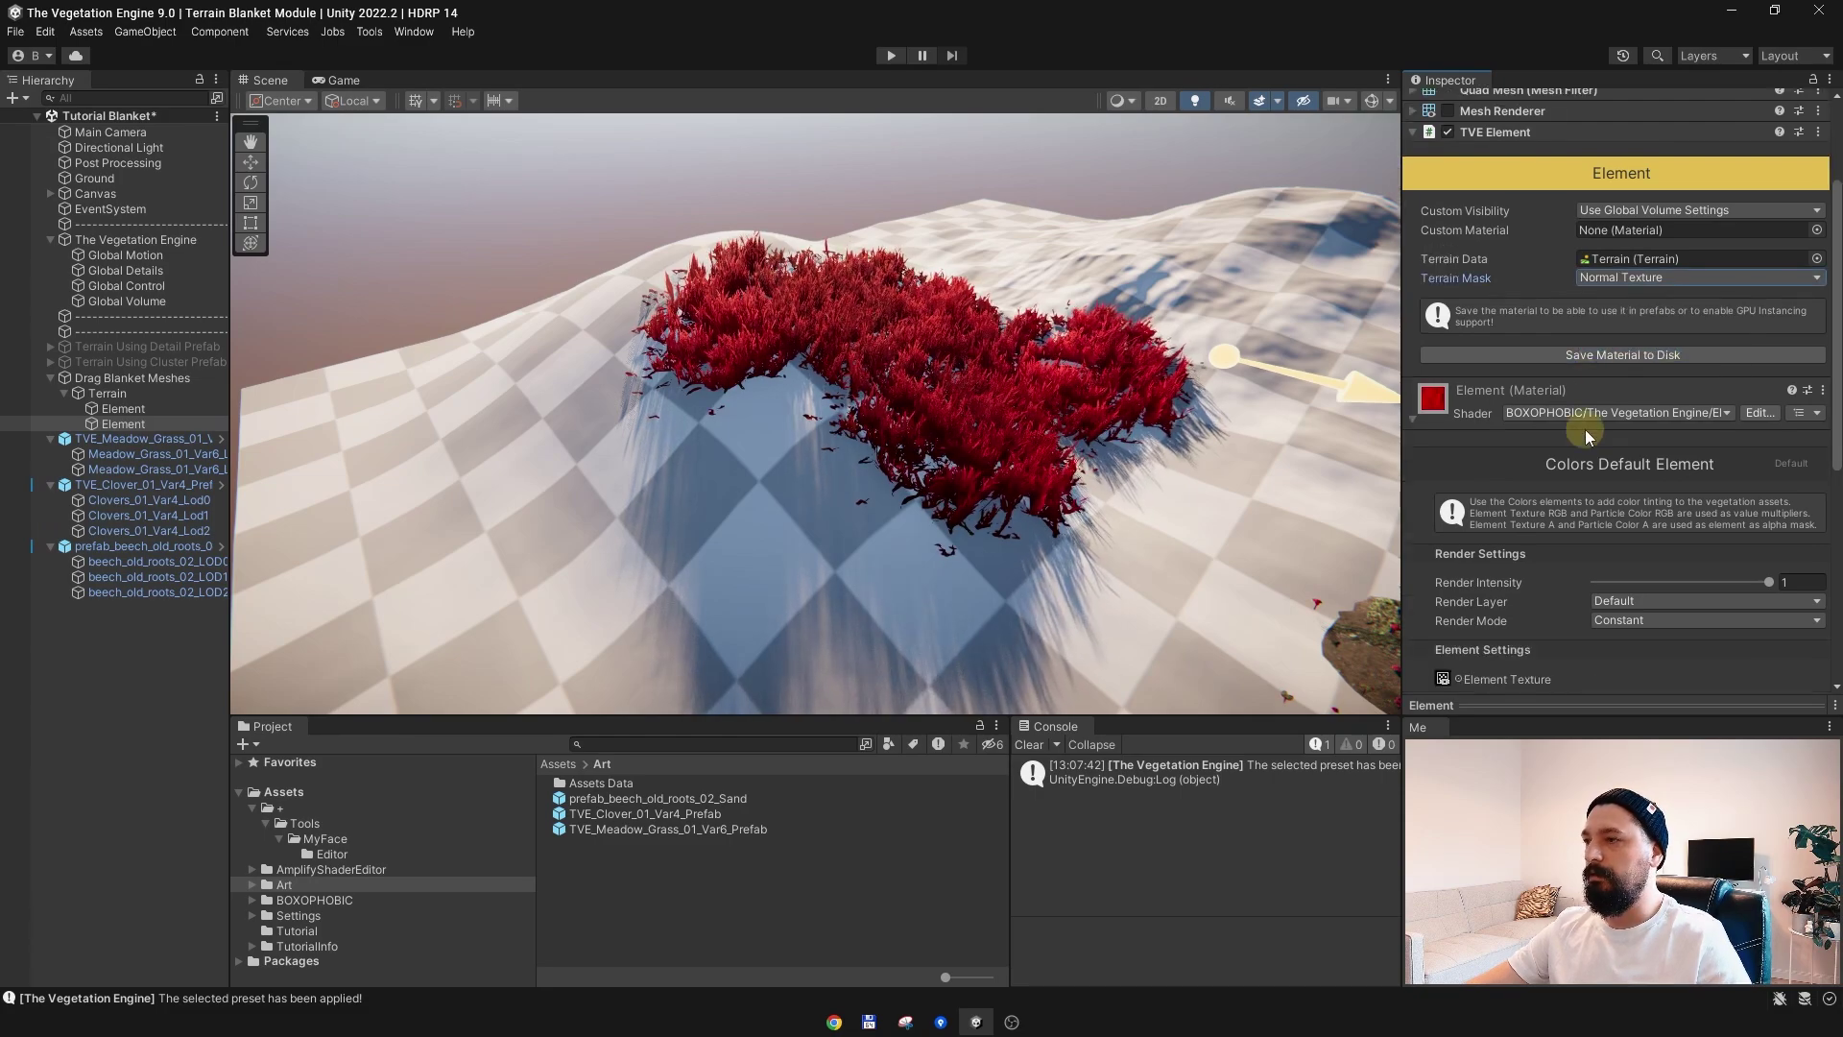
Step: Change the second Element's shader to BOXOPHOBIC/The Vegetation Engine/Elements/Blanket/Vertex Orientation
left_click(1577, 407)
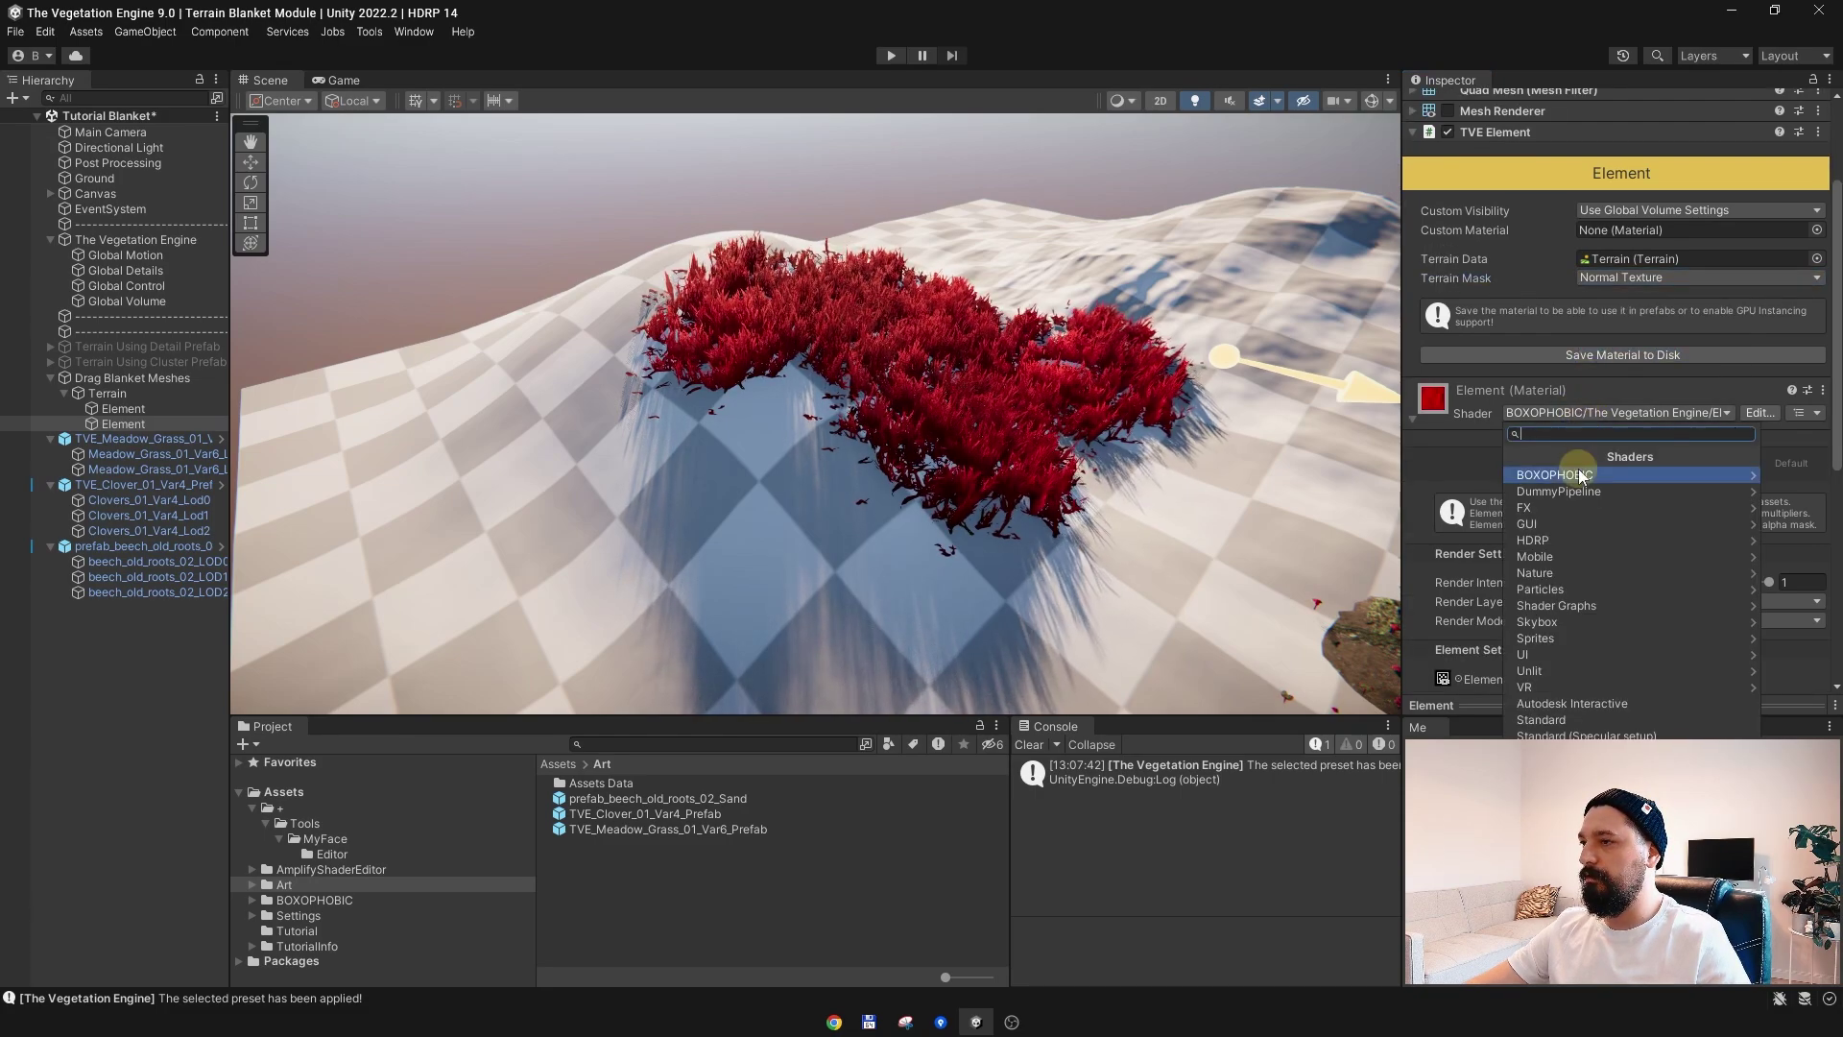
left_click(1576, 468)
left_click(1578, 468)
left_click(1584, 474)
left_click(1563, 458)
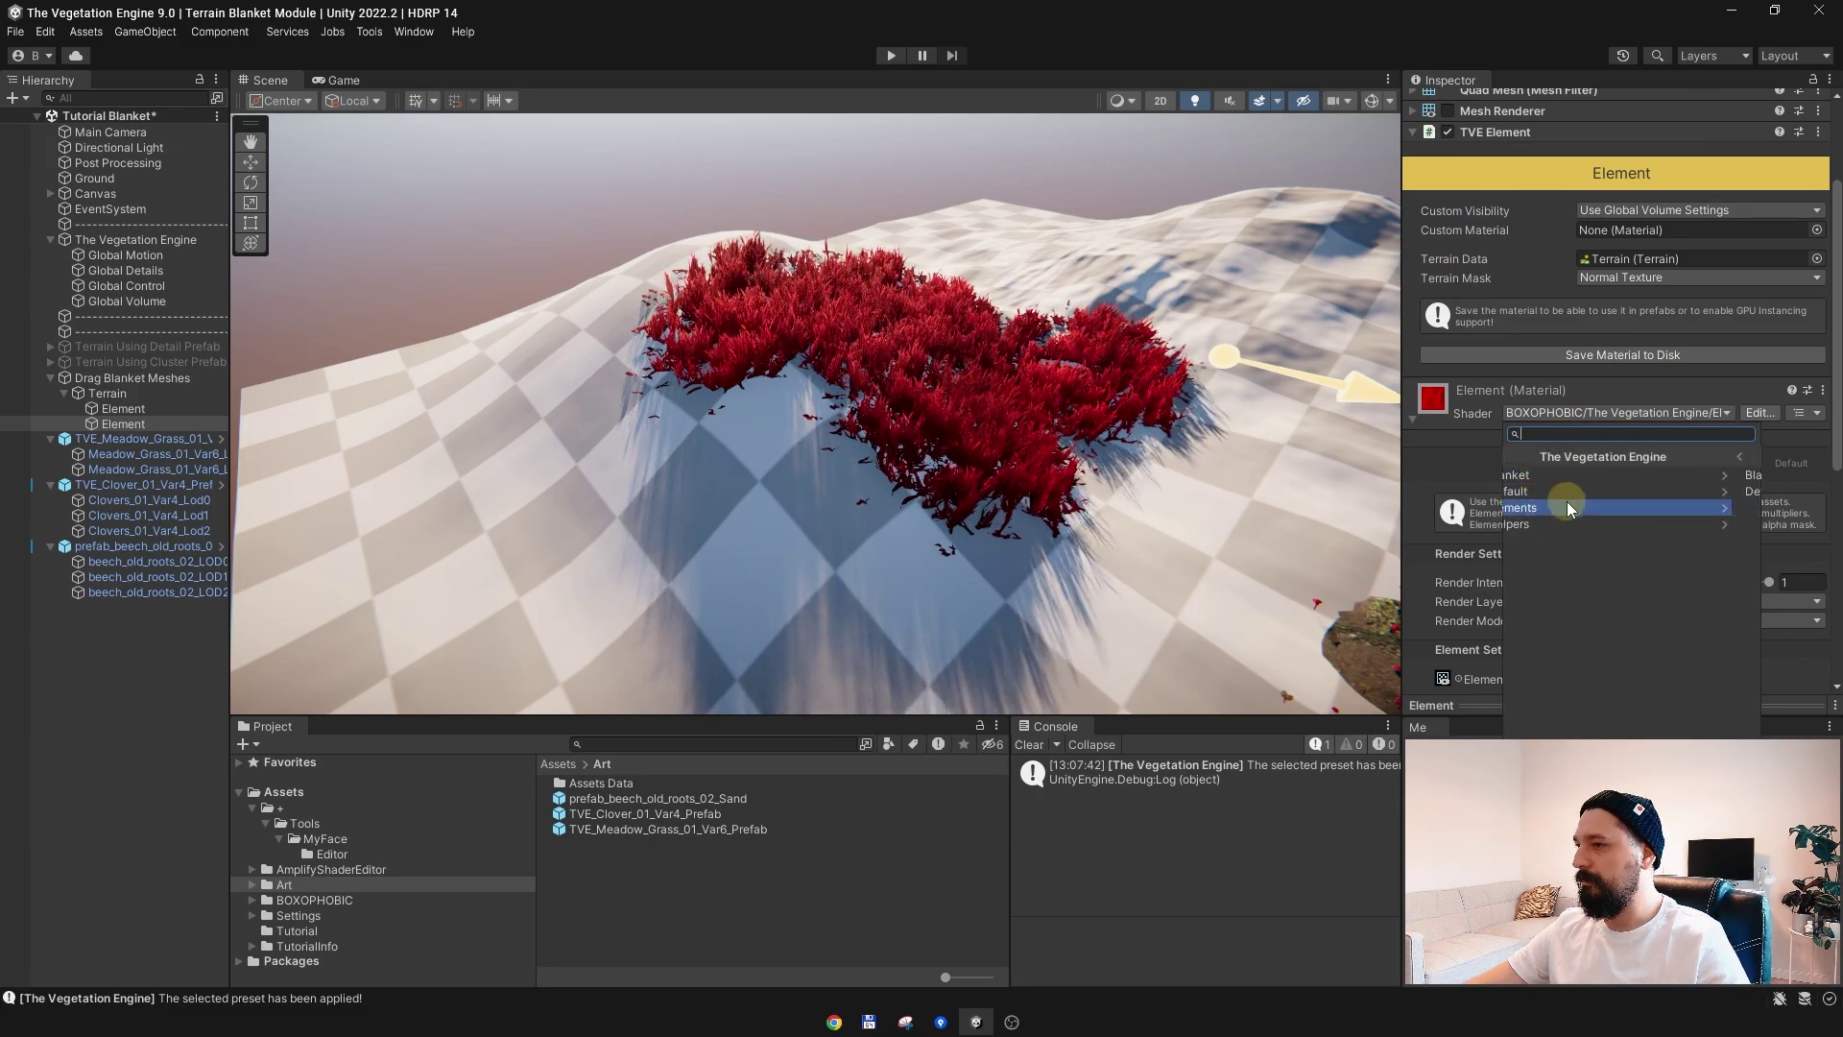
left_click(1566, 505)
left_click(1569, 478)
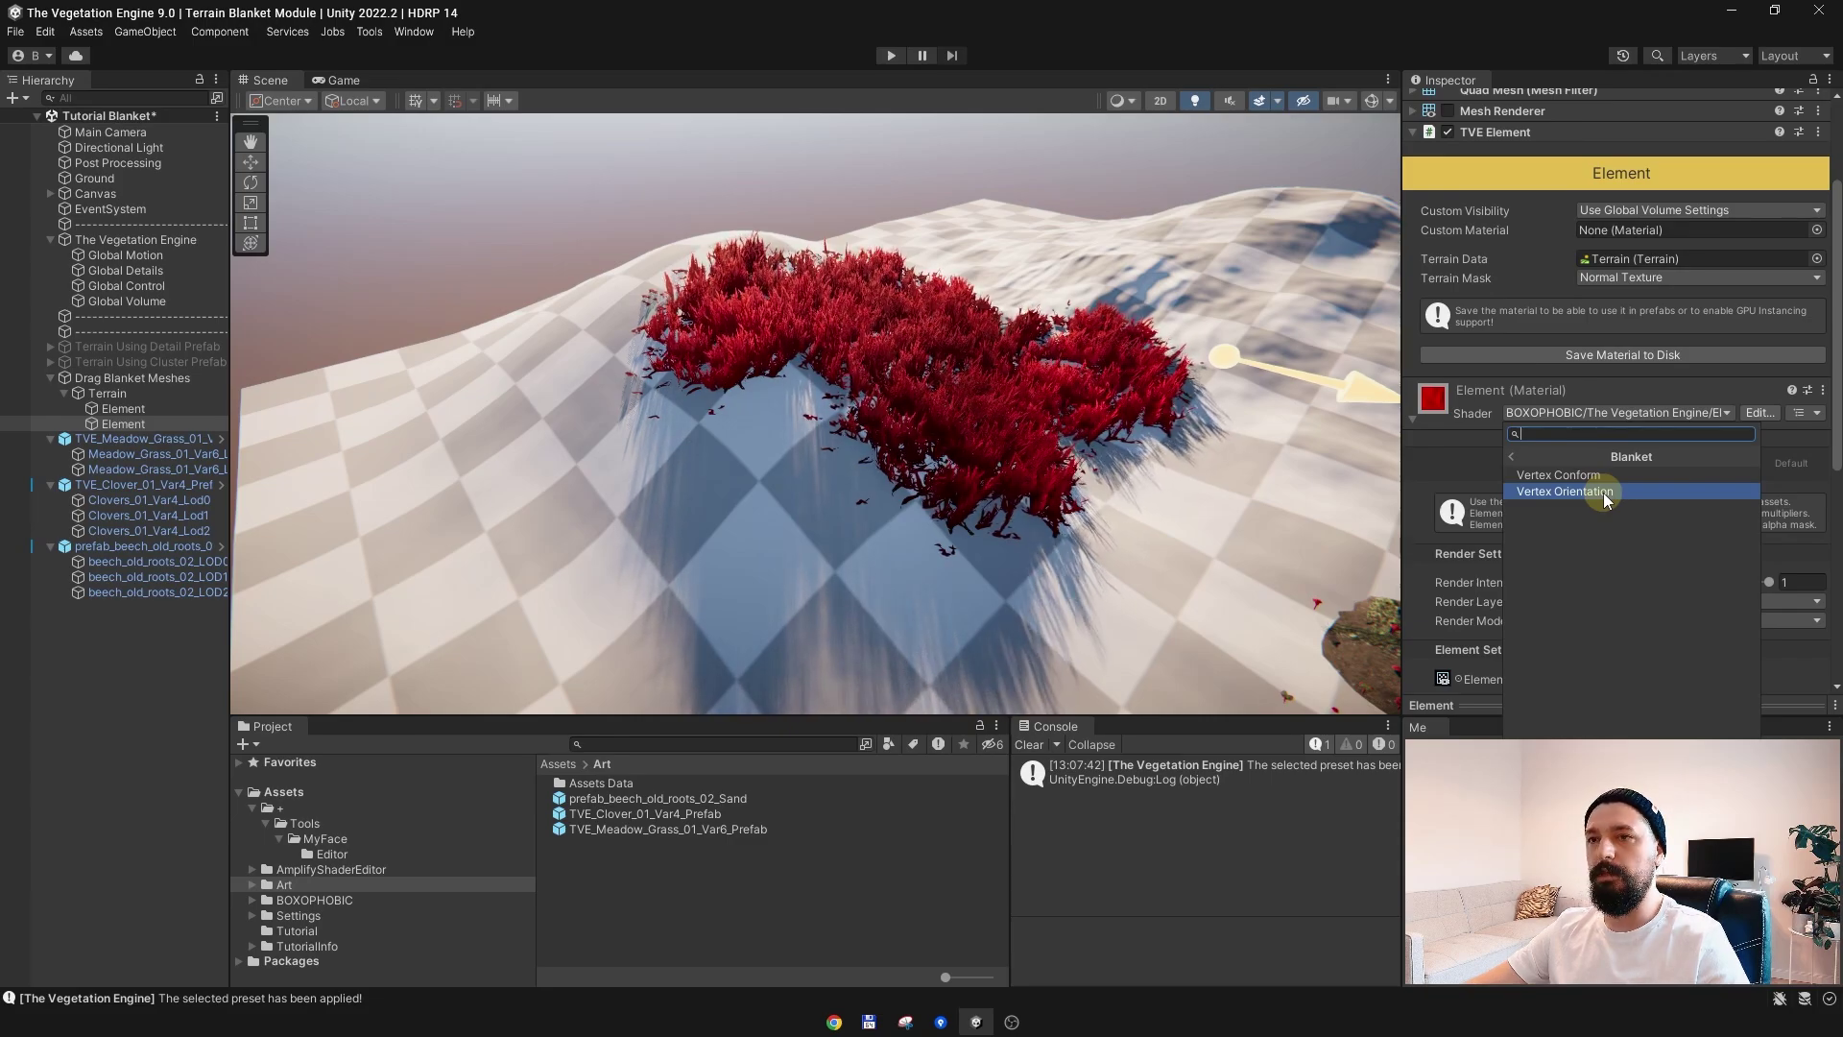
left_click(1602, 493)
Step: Examine how the meadow grass follows the terrain slope from several angles, along with the Vertex Orientation element's settings
left_click_drag(1104, 427, 1002, 422, "alt")
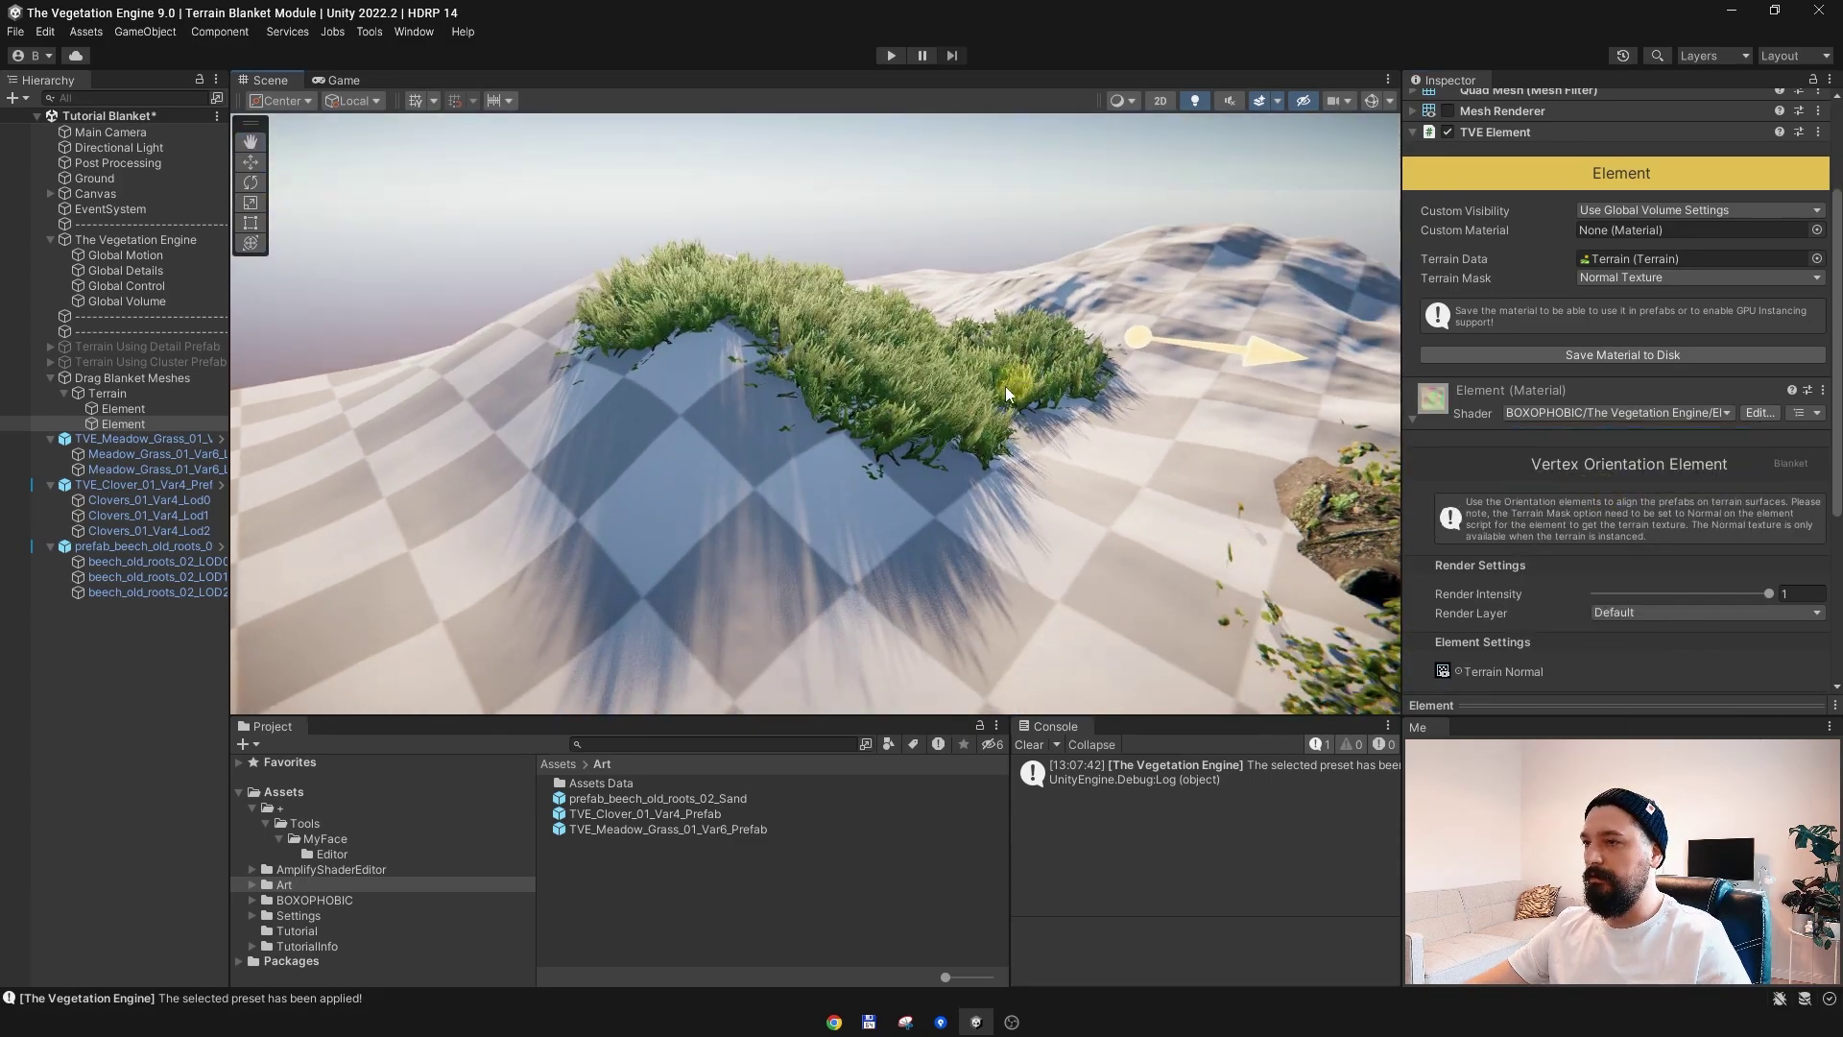
middle_click_drag(1002, 387, 912, 403)
scroll(1569, 461, "down", 4)
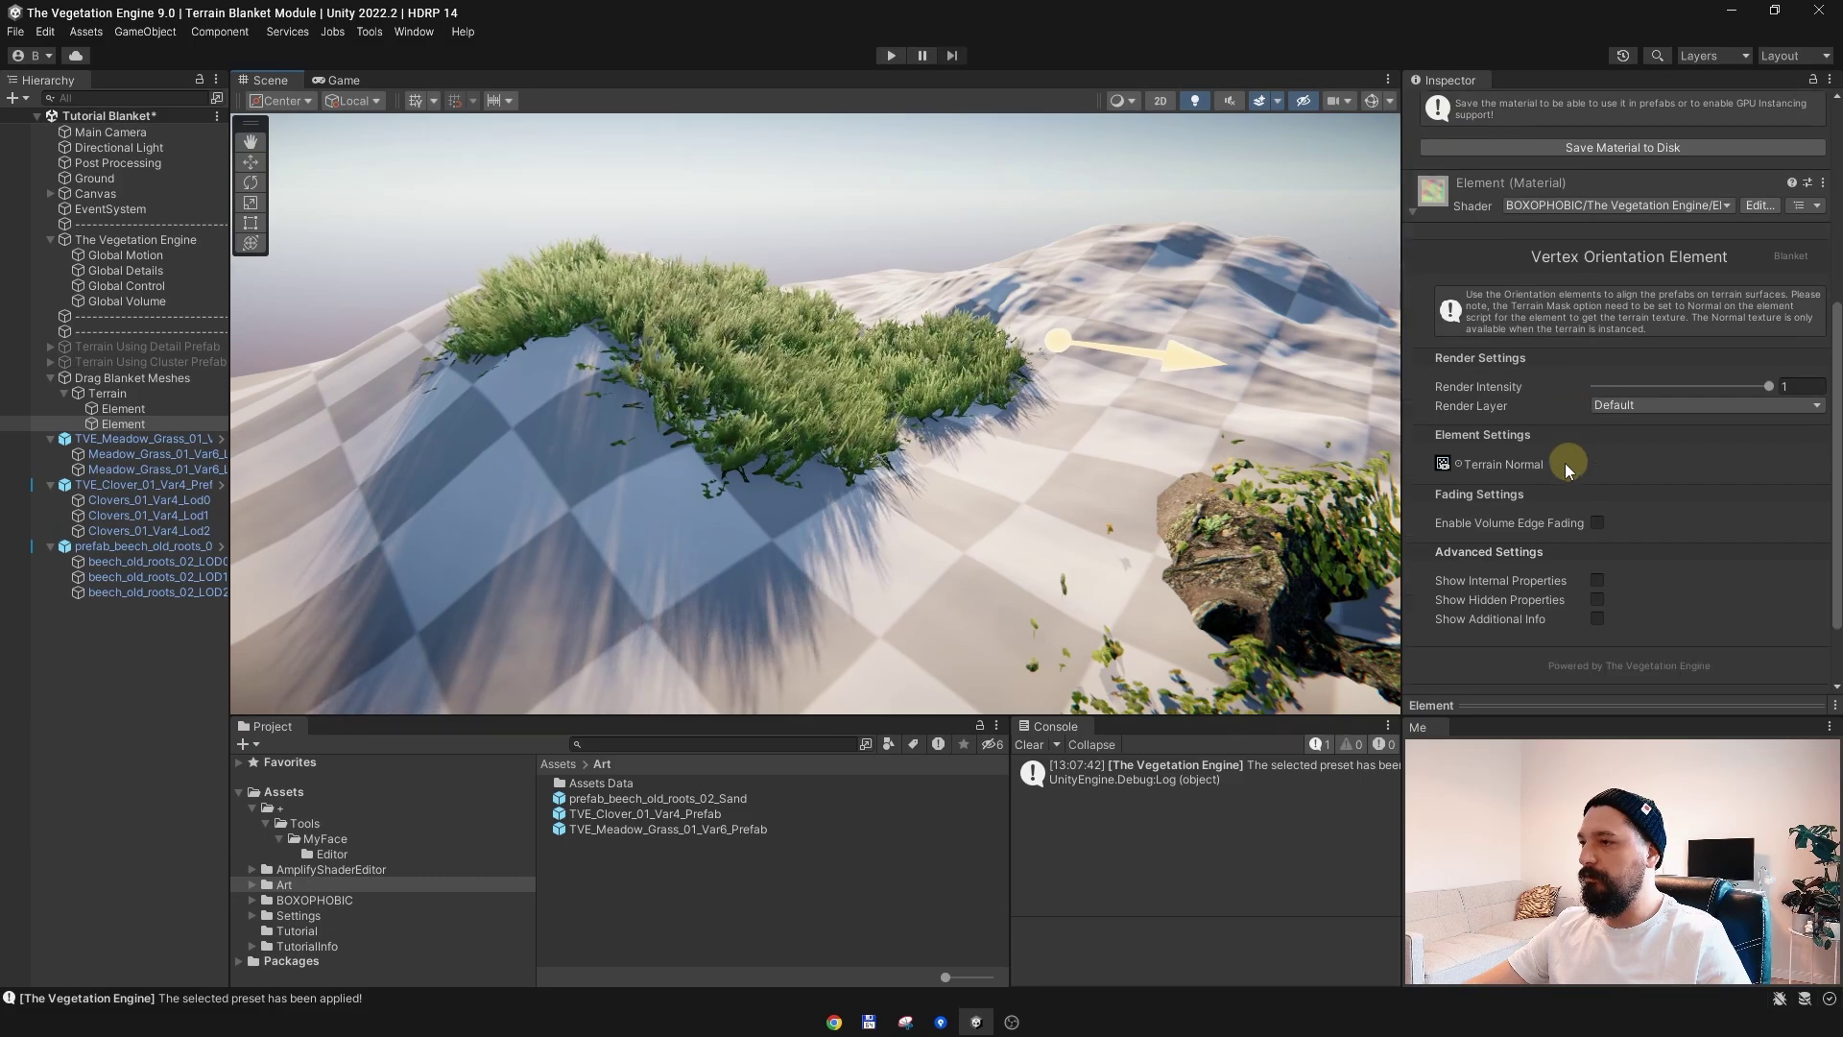
left_click_drag(672, 404, 749, 395, "alt")
left_click(735, 366)
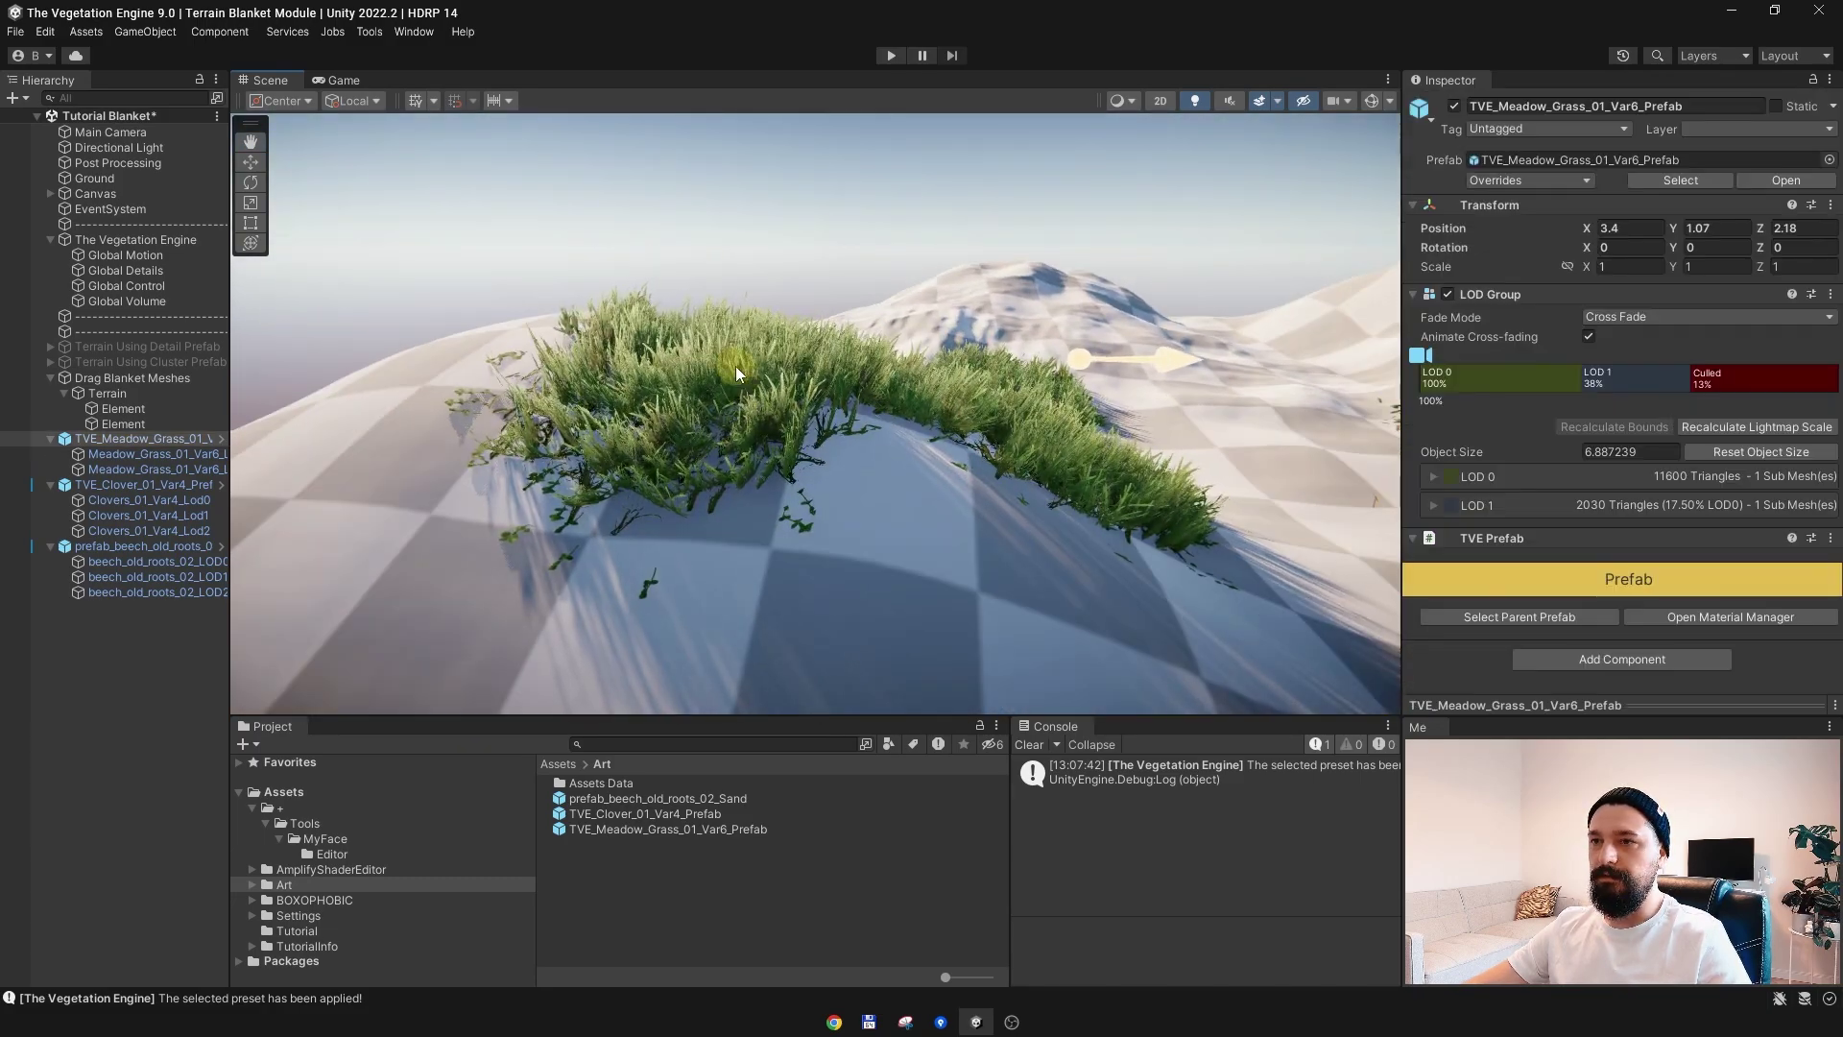
right_click_drag(775, 376, 837, 396)
left_click(822, 430)
left_click(826, 412)
left_click(825, 413)
left_click(825, 412)
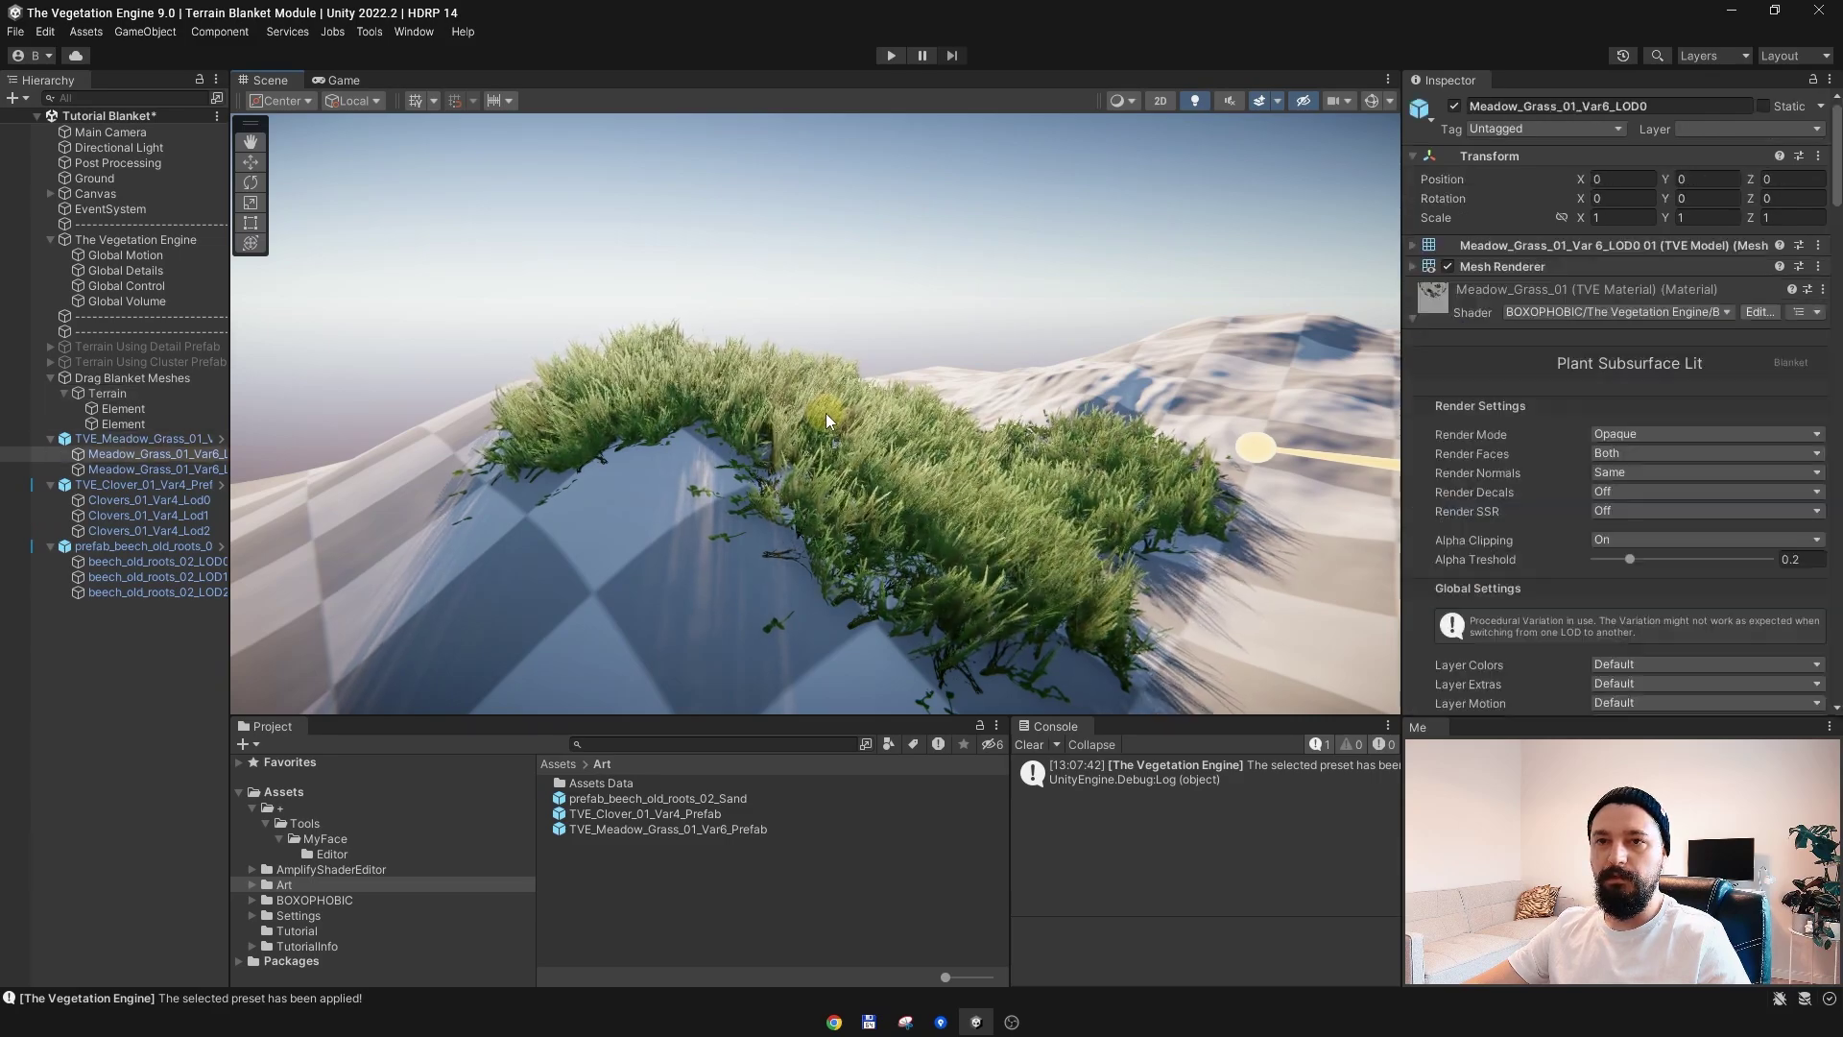
Step: Move the TVE_Meadow_Grass_01_Var6 prefab across the terrain to about X 4.75, Z 3.02
left_click(195, 437)
left_click_drag(661, 475, 787, 541, "alt")
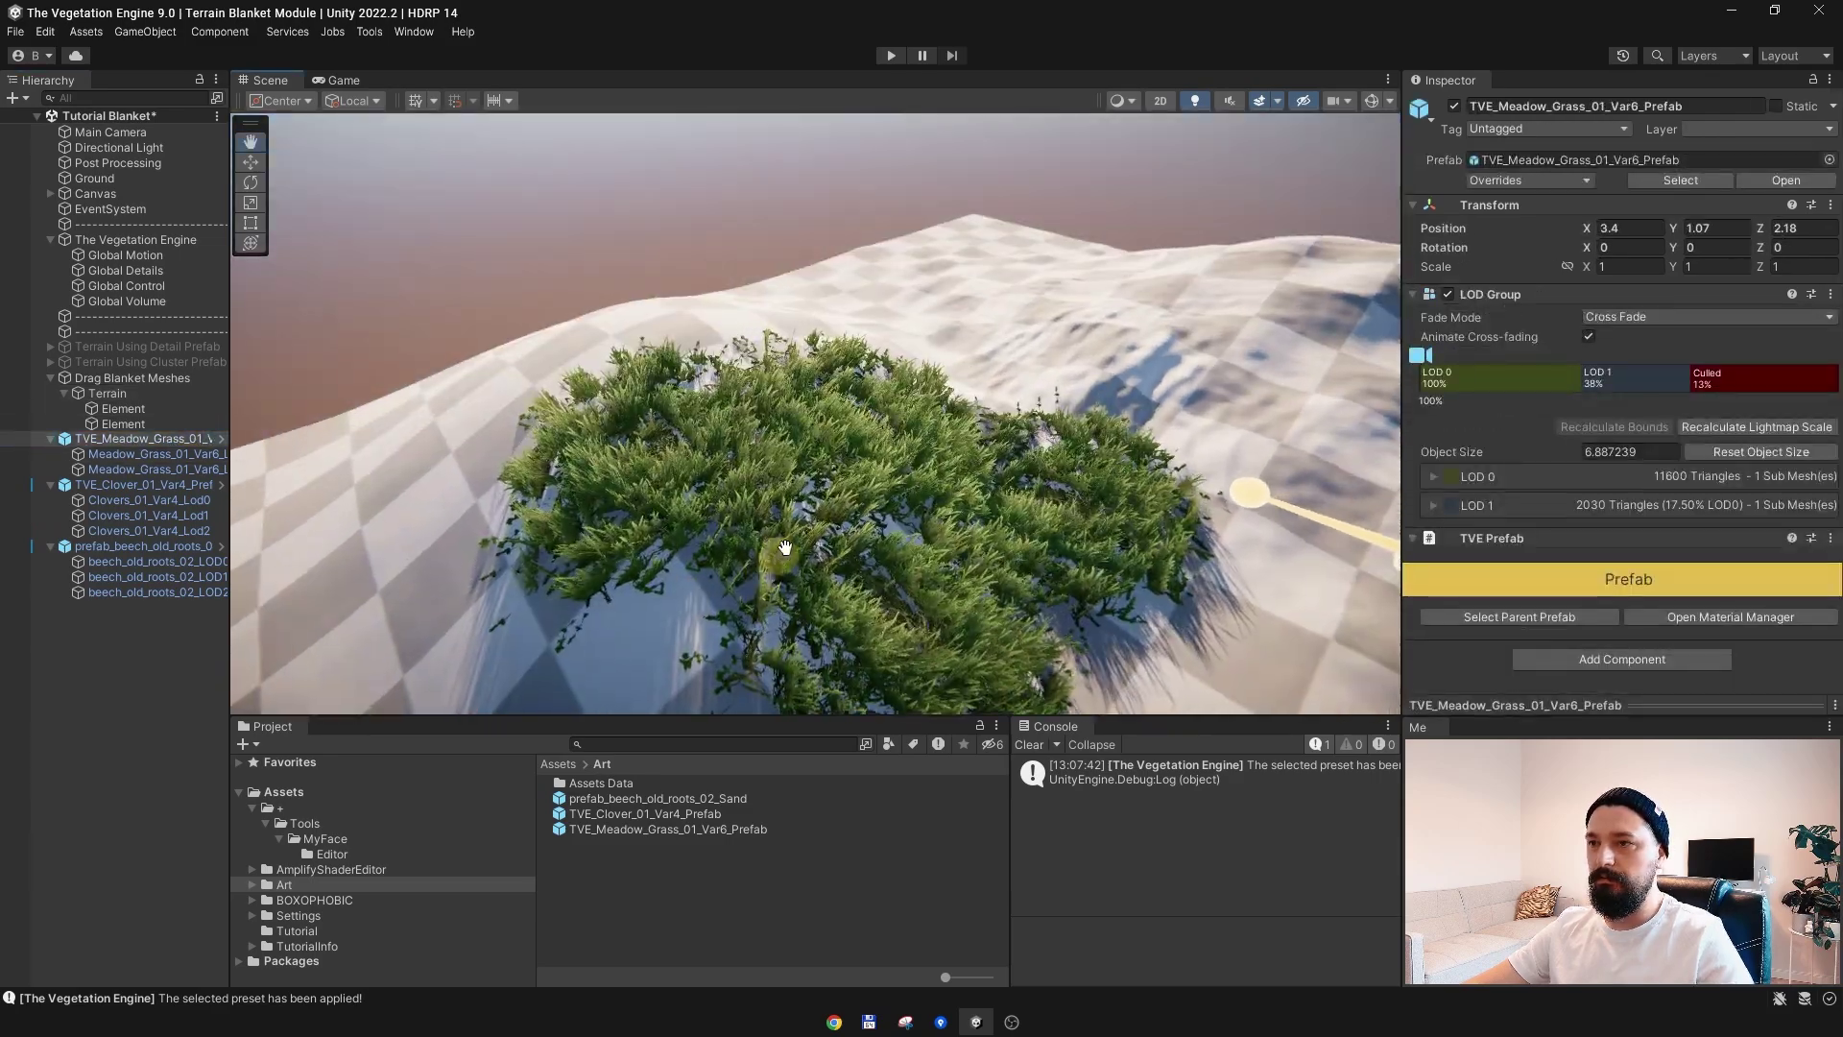
middle_click_drag(788, 541, 826, 528)
left_click_drag(856, 434, 752, 403)
left_click_drag(776, 483, 769, 401, "alt")
left_click_drag(936, 437, 875, 411, "alt")
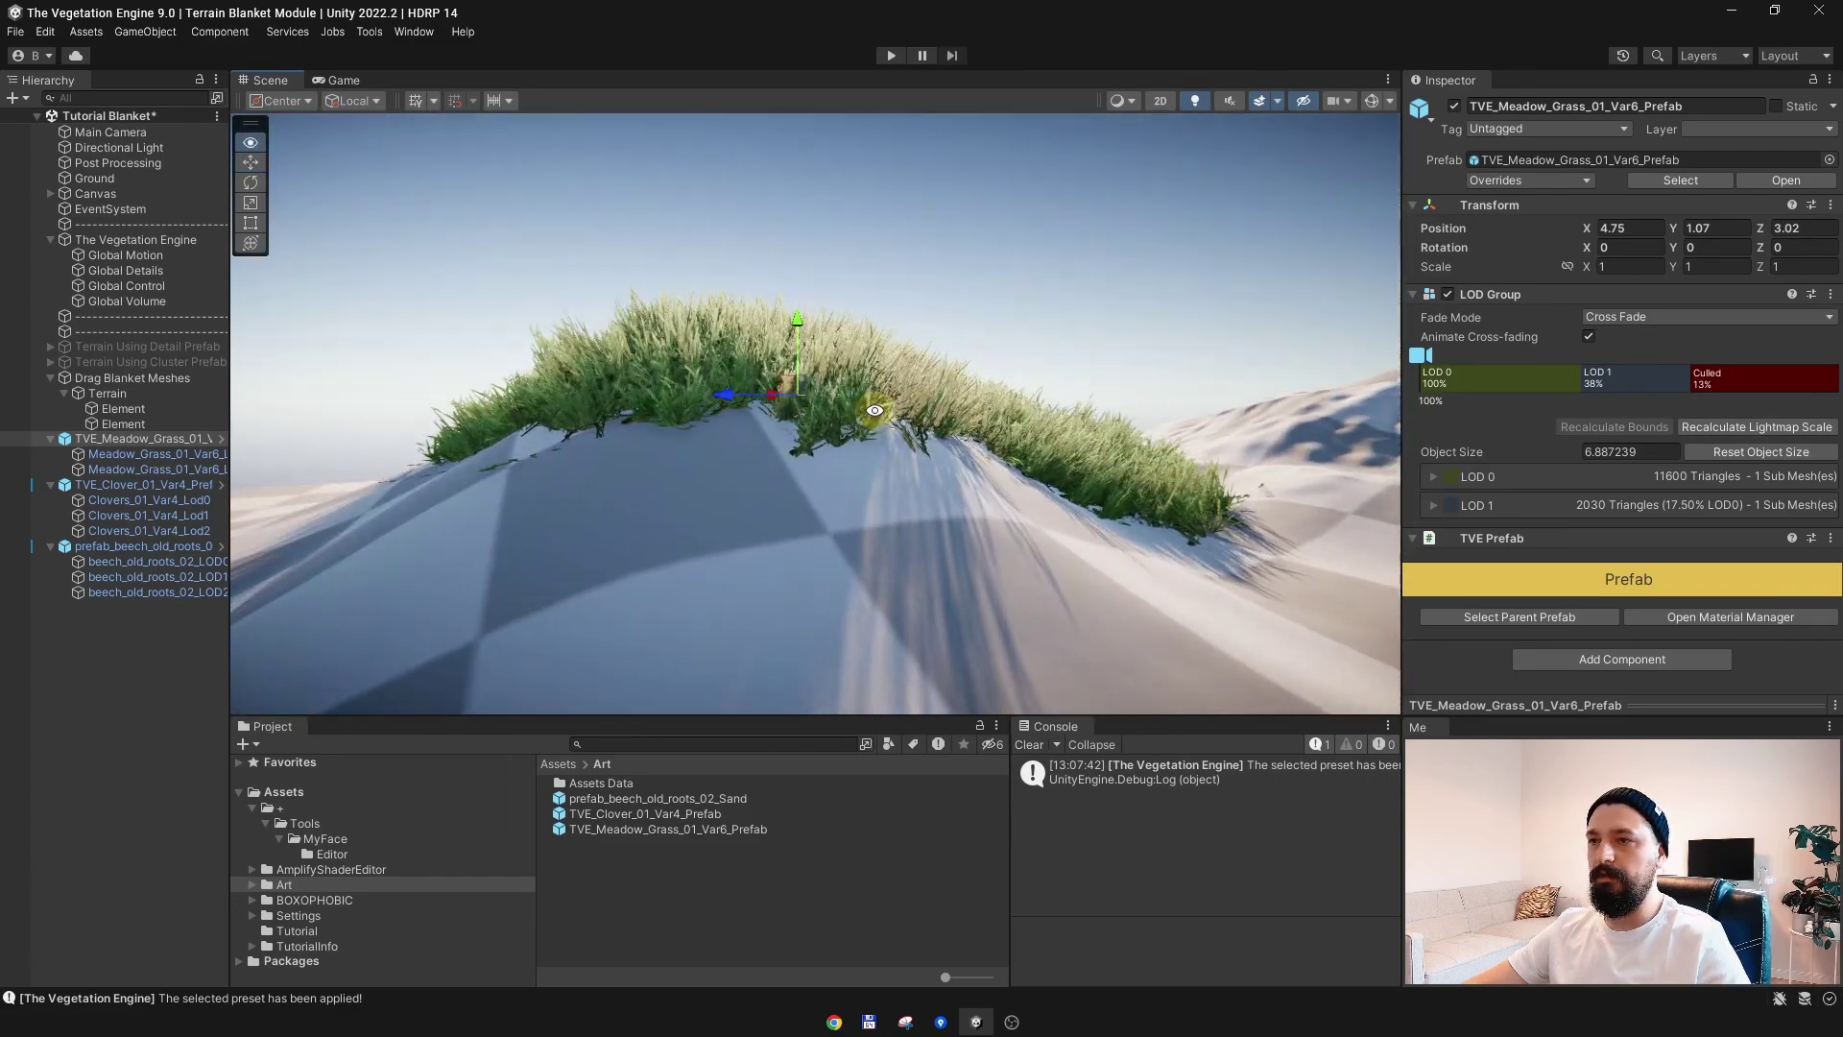
Step: Check the Global Orientation setting in the meadow grass LOD0 material's Global Settings
left_click(182, 455)
scroll(1535, 472, "down", 6)
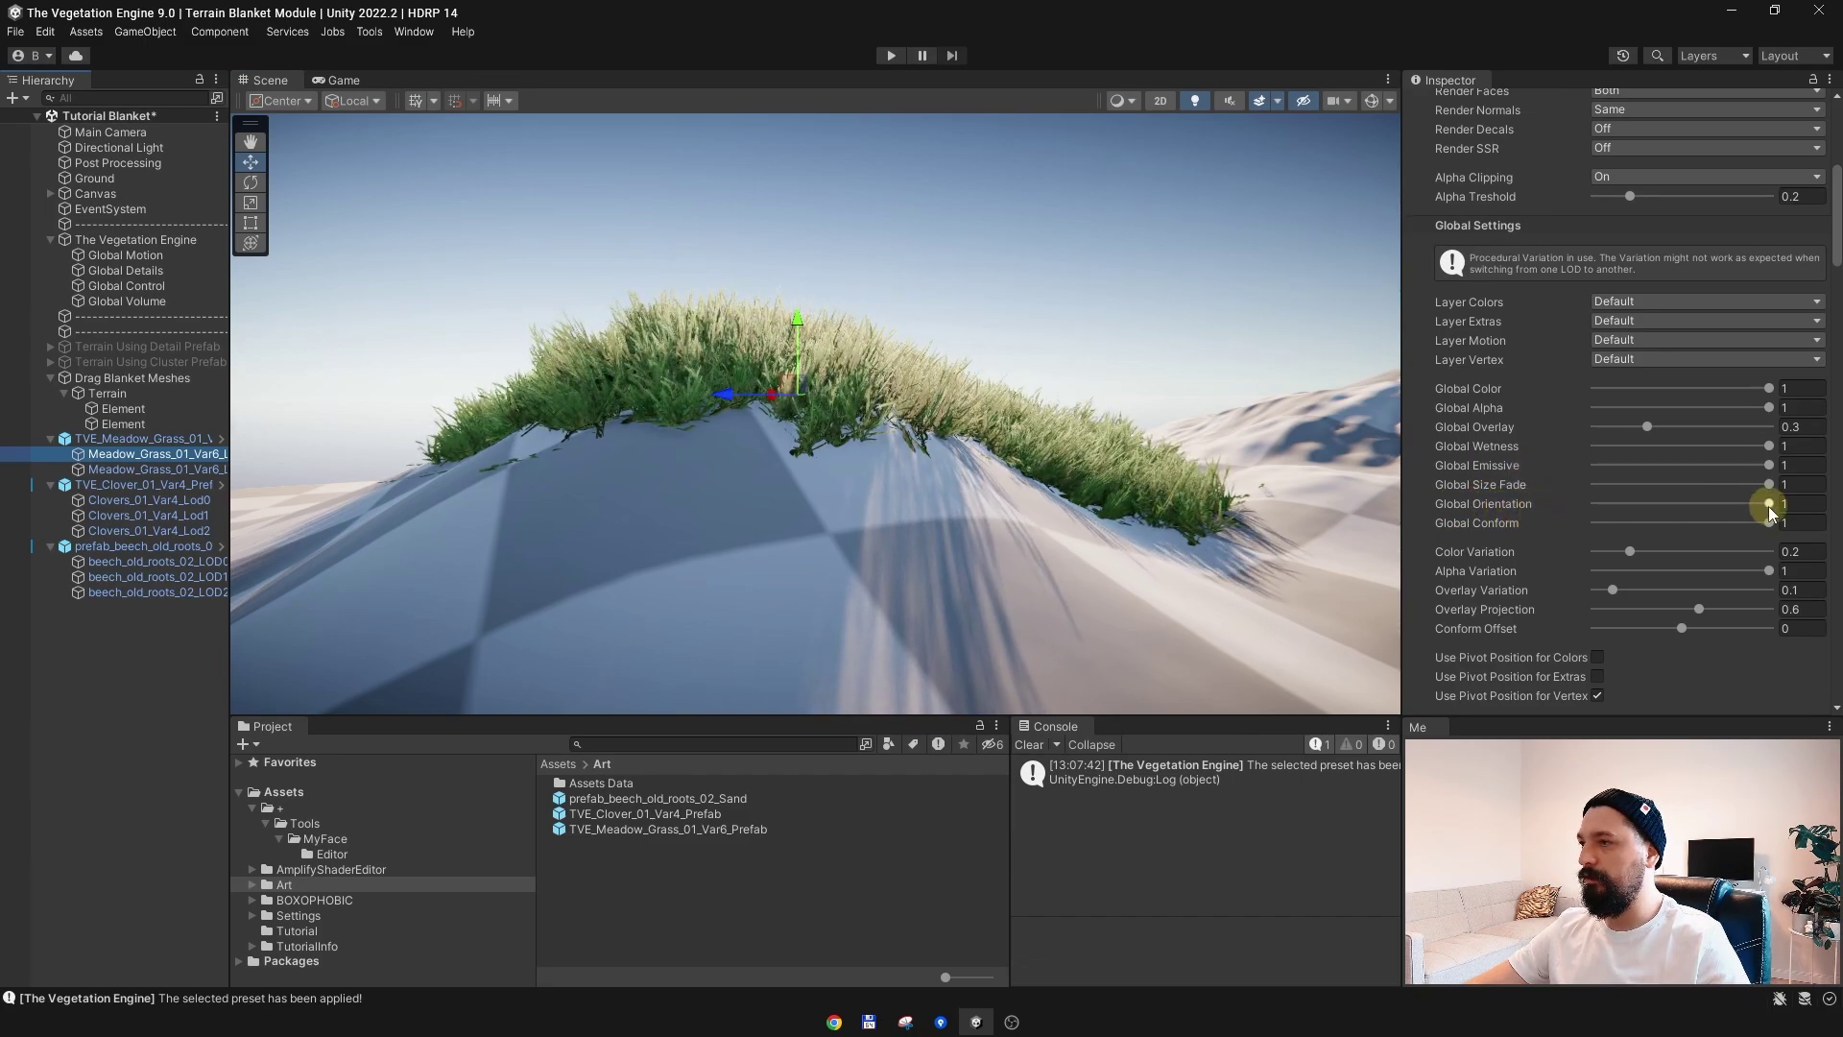
mouse_move(1769, 503)
left_mouse_down()
mouse_move(1456, 488)
mouse_move(1771, 503)
left_mouse_up()
Step: Set the X and Z position of beech_old_roots_02_LOD0 to 0
left_click_drag(1021, 423, 1056, 470, "alt")
scroll(1055, 470, "down", 3)
middle_click_drag(1056, 470, 925, 483)
left_click_drag(925, 483, 999, 481, "alt")
scroll(994, 483, "up", 4)
middle_click_drag(979, 486, 936, 519)
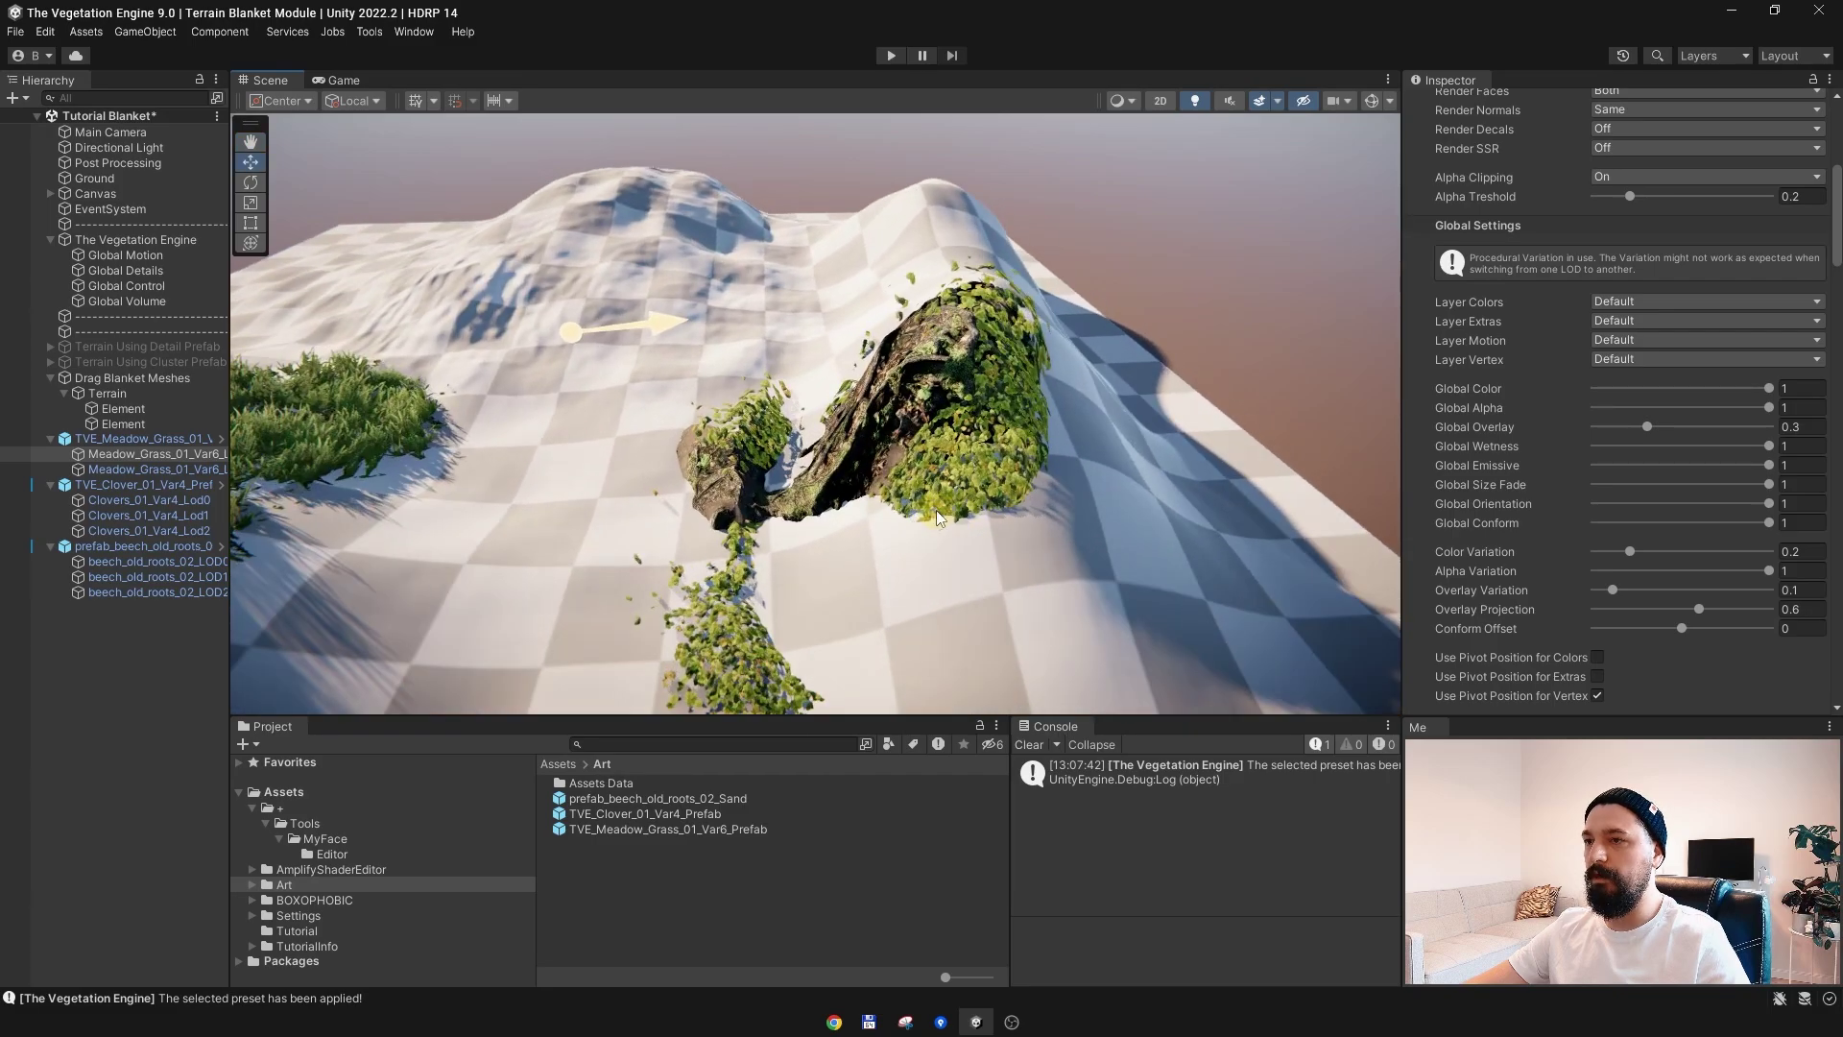
left_click_drag(936, 510, 1098, 498, "alt")
middle_click_drag(1098, 498, 1020, 504)
scroll(1022, 503, "up", 3)
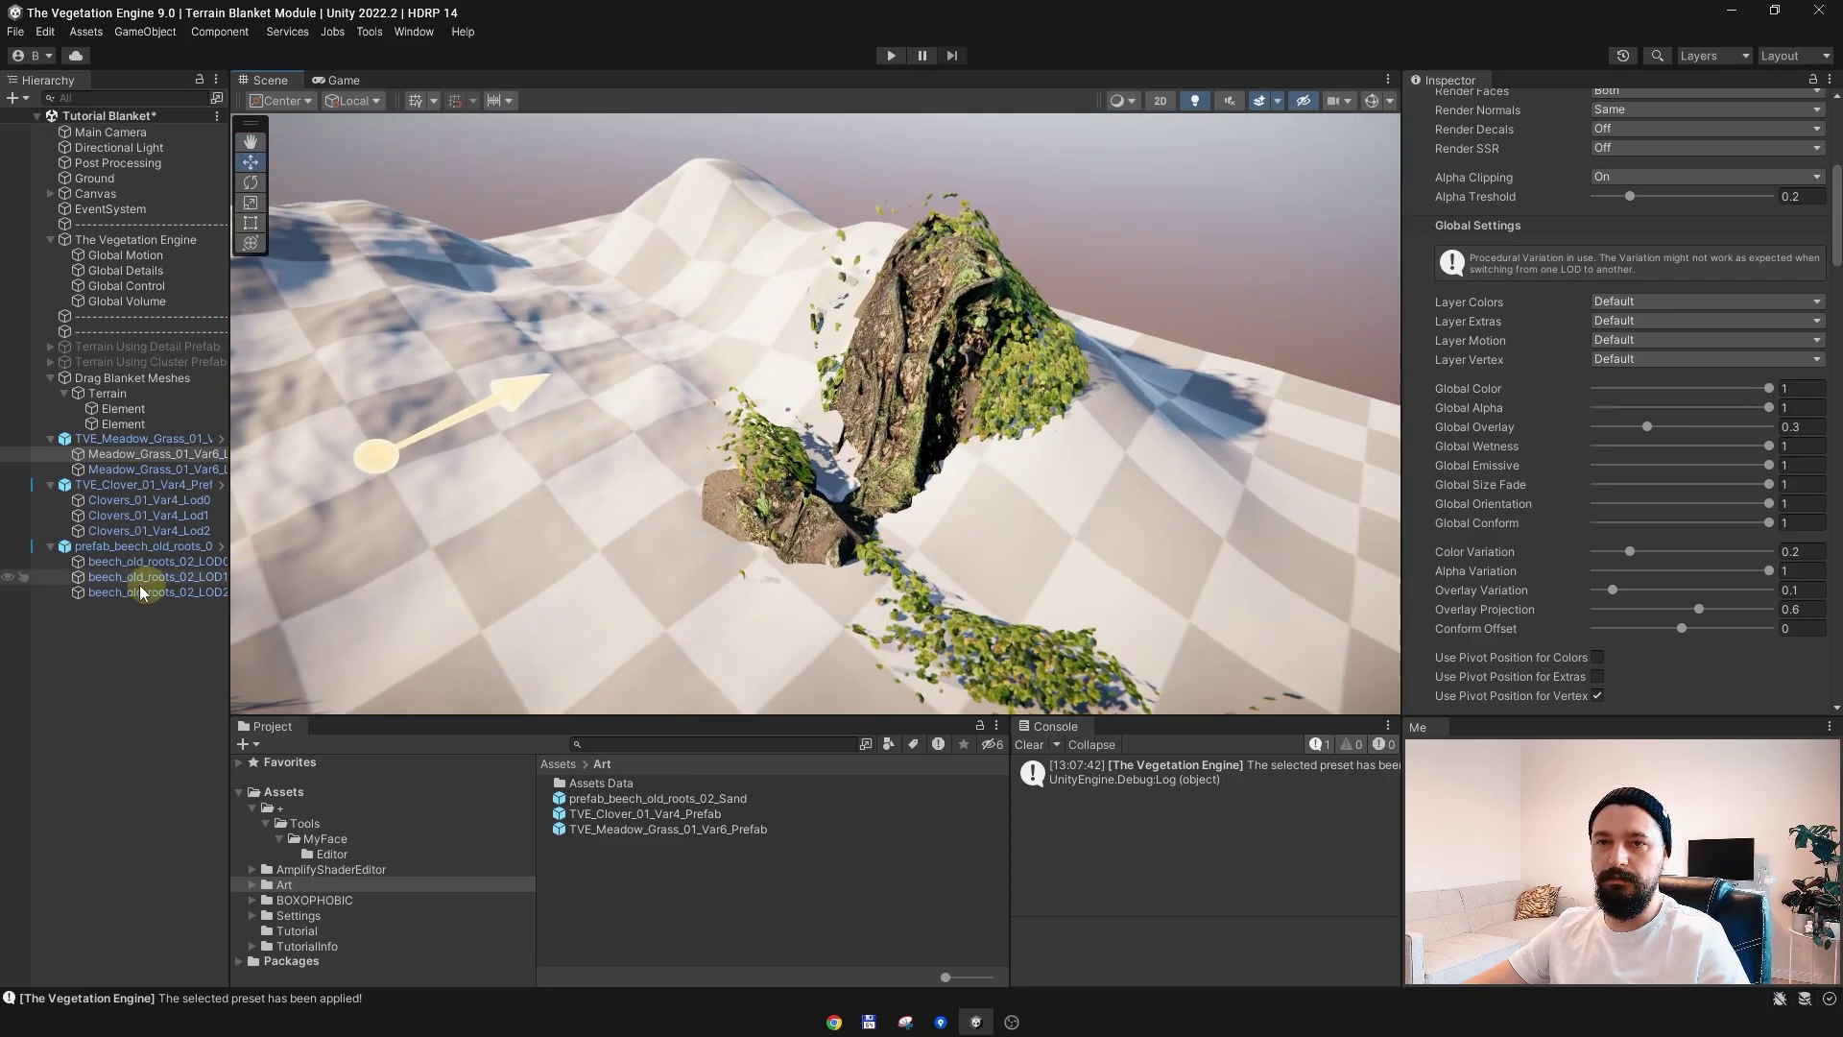
left_click(139, 567)
scroll(1570, 315, "up", 5)
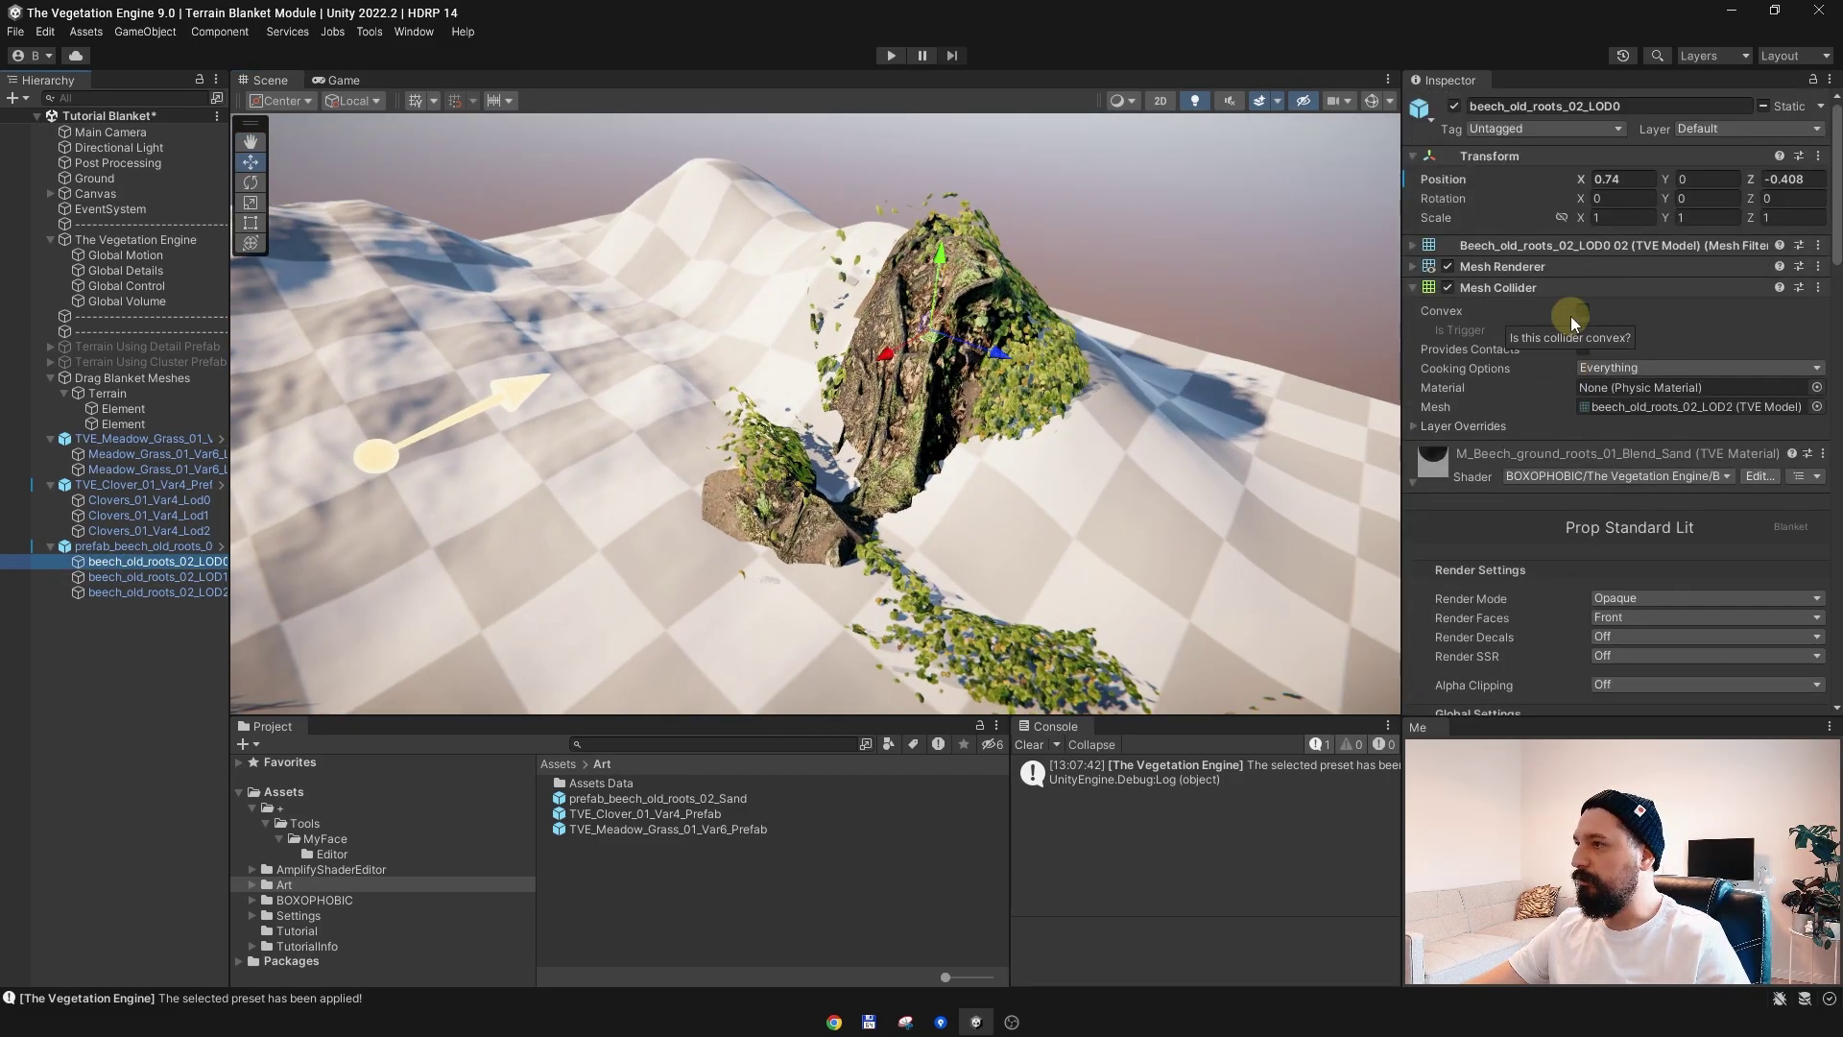
type("0")
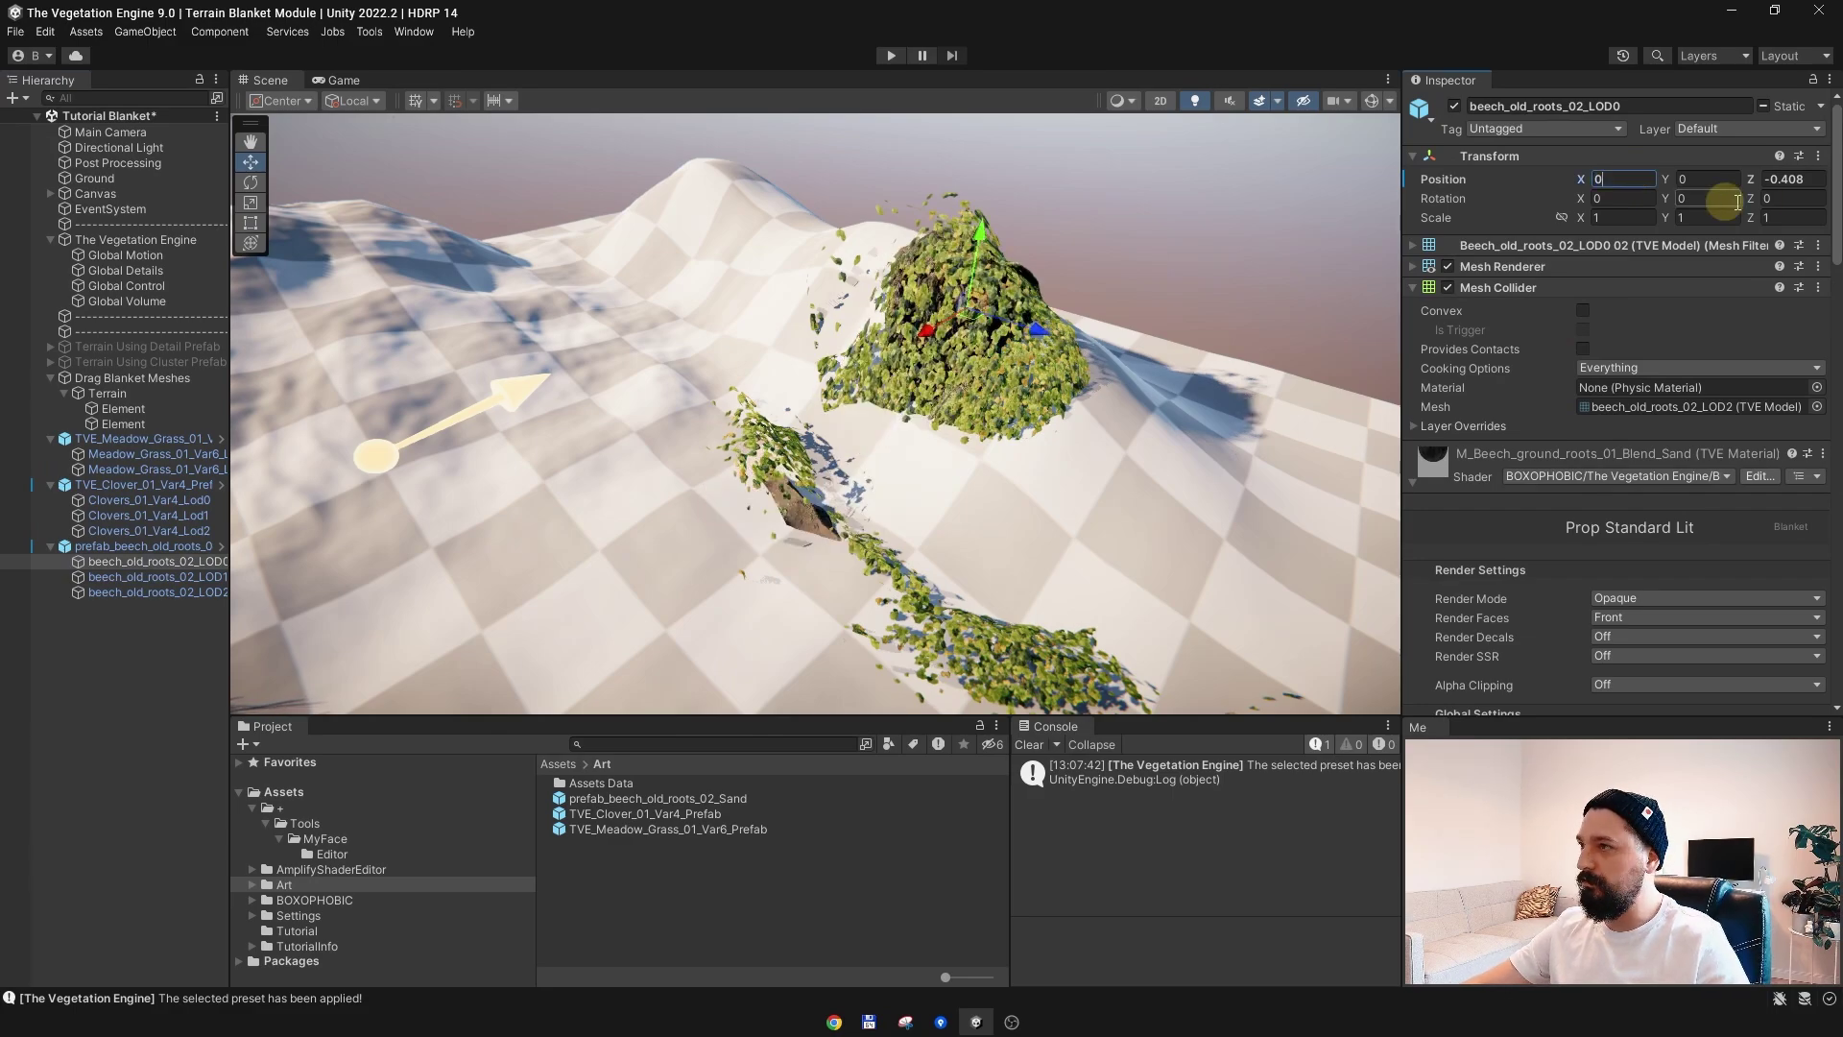
type("0")
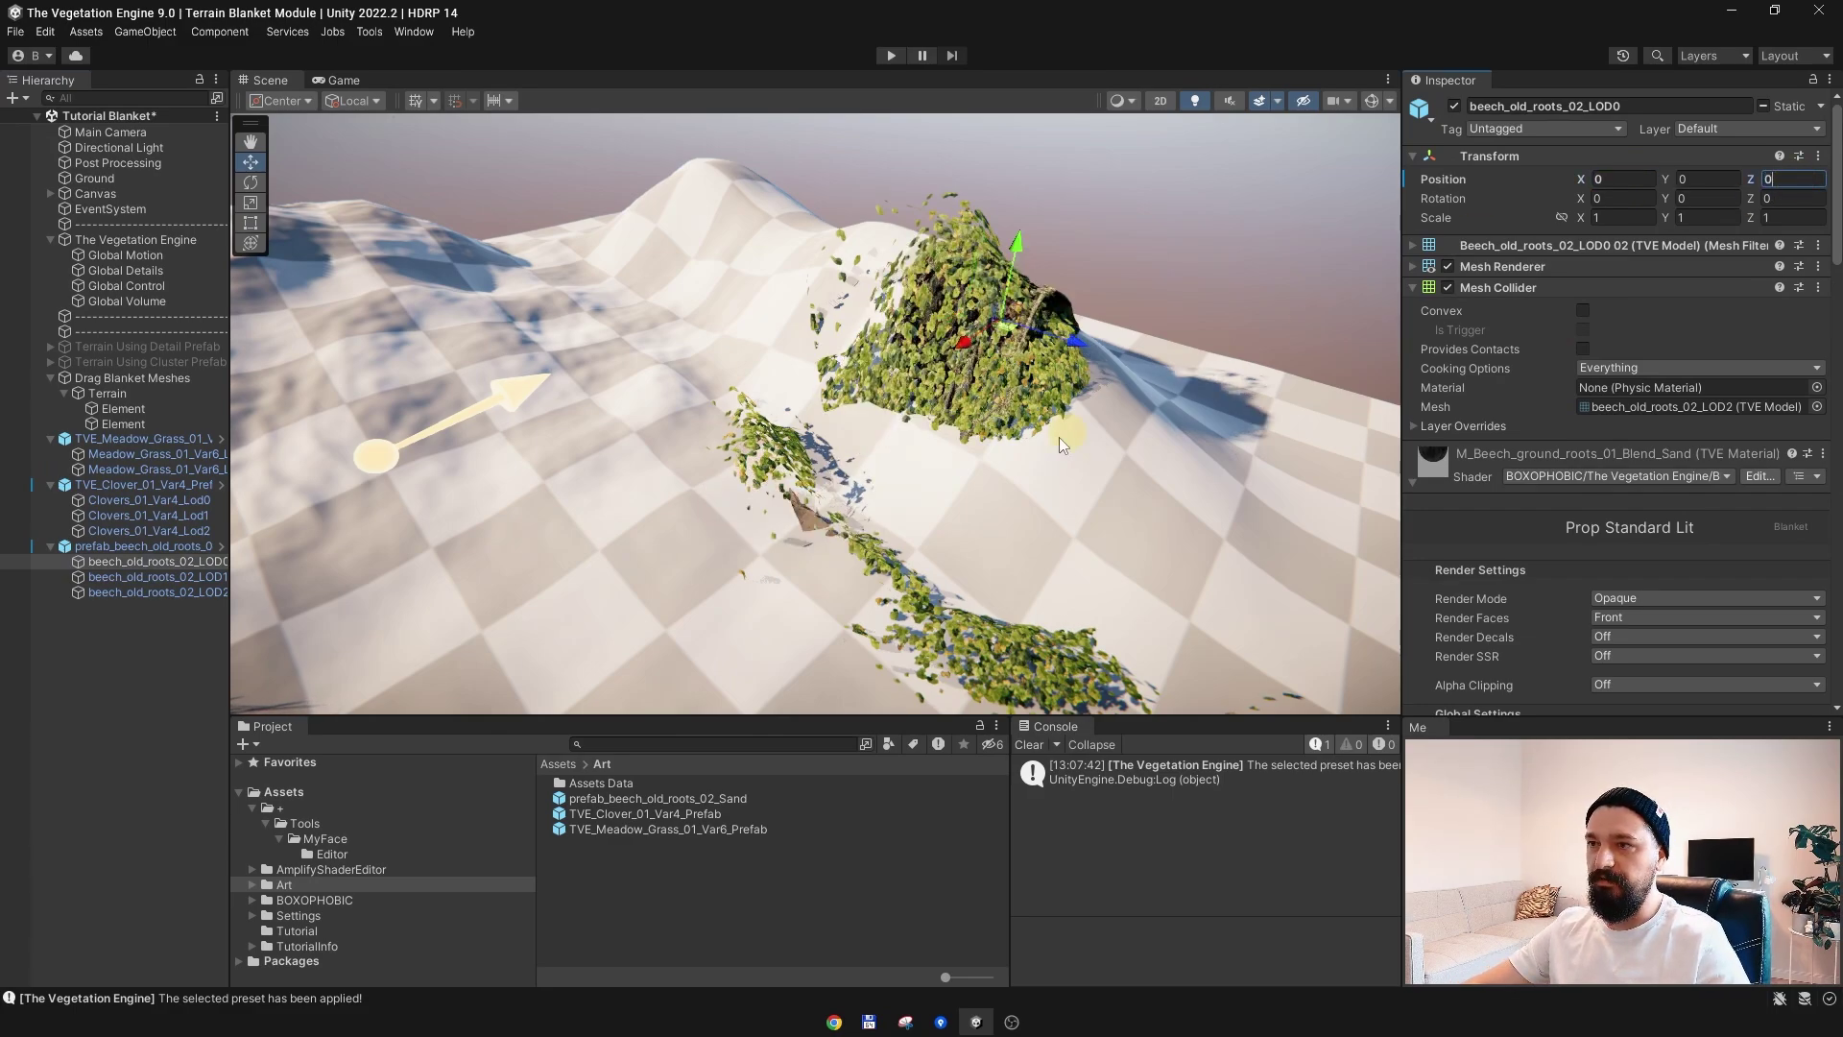
Step: Examine how orientation affects the roots and clover compared with the meadow grass, viewing them from several angles
left_click_drag(1050, 440, 681, 485, "alt")
left_click(159, 545)
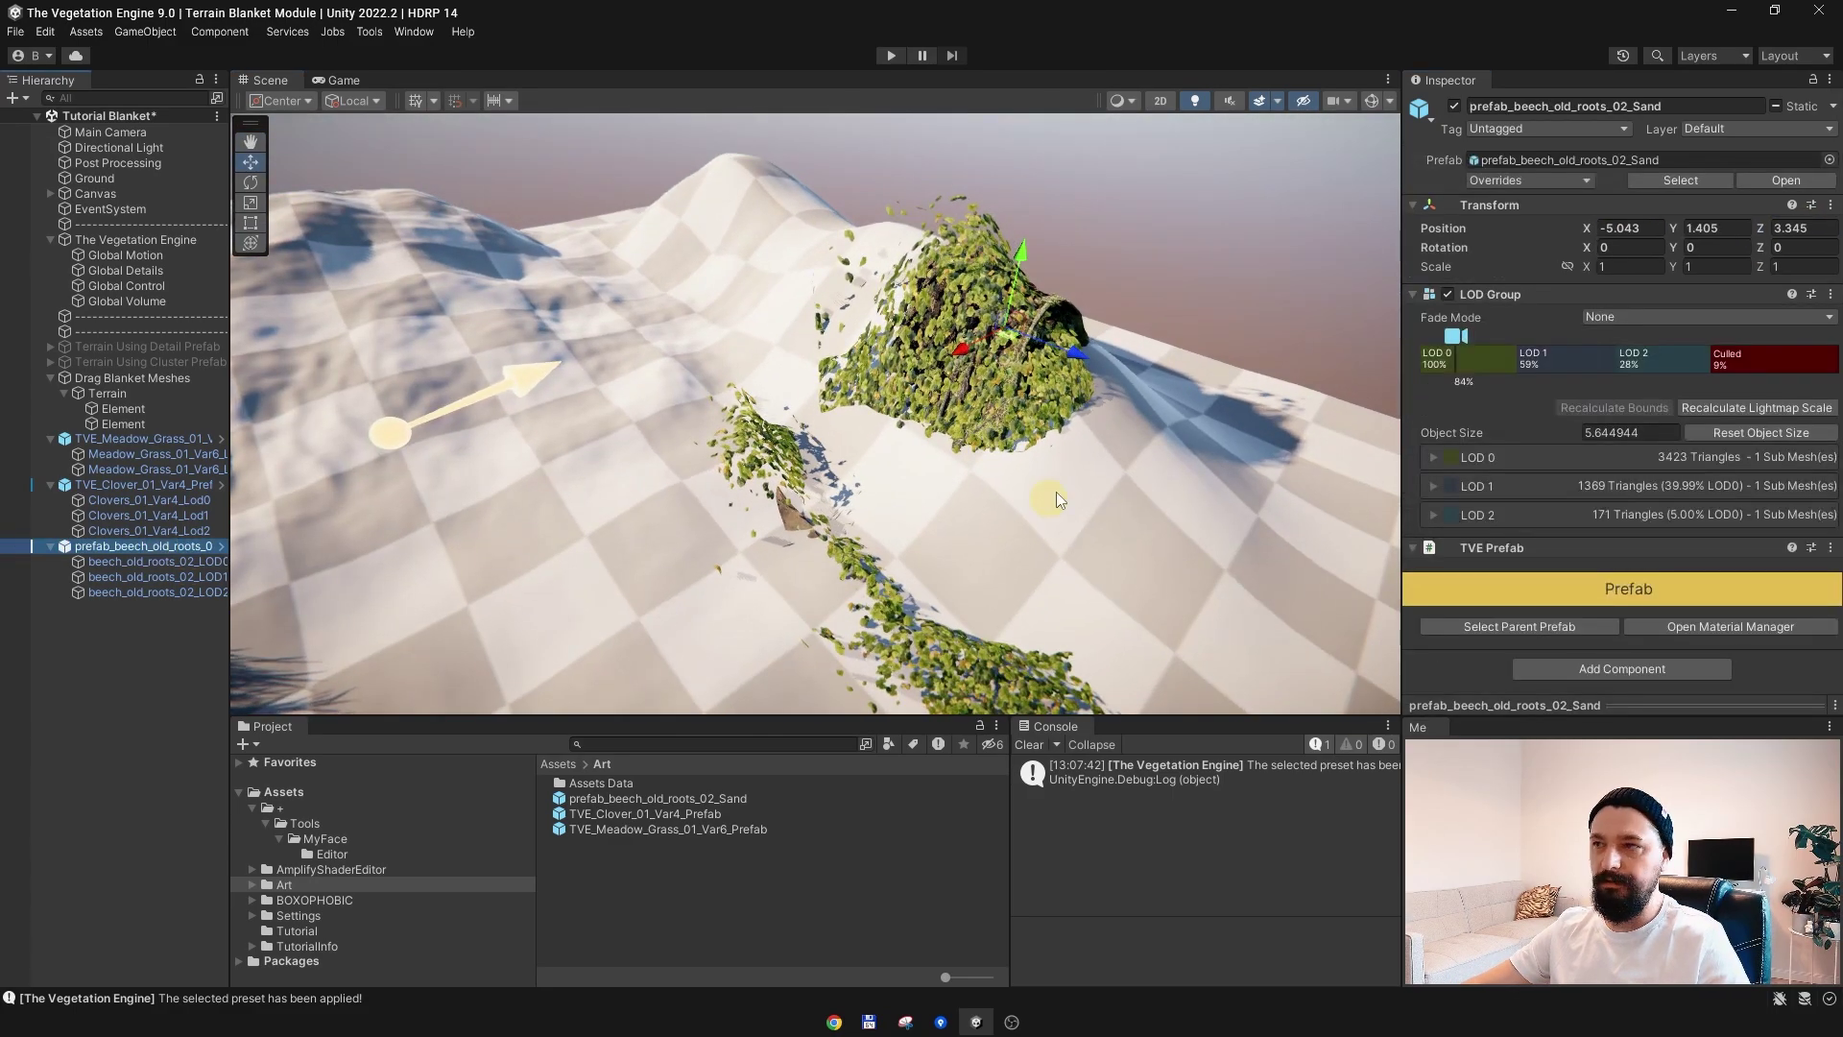
right_click_drag(1056, 488, 864, 479)
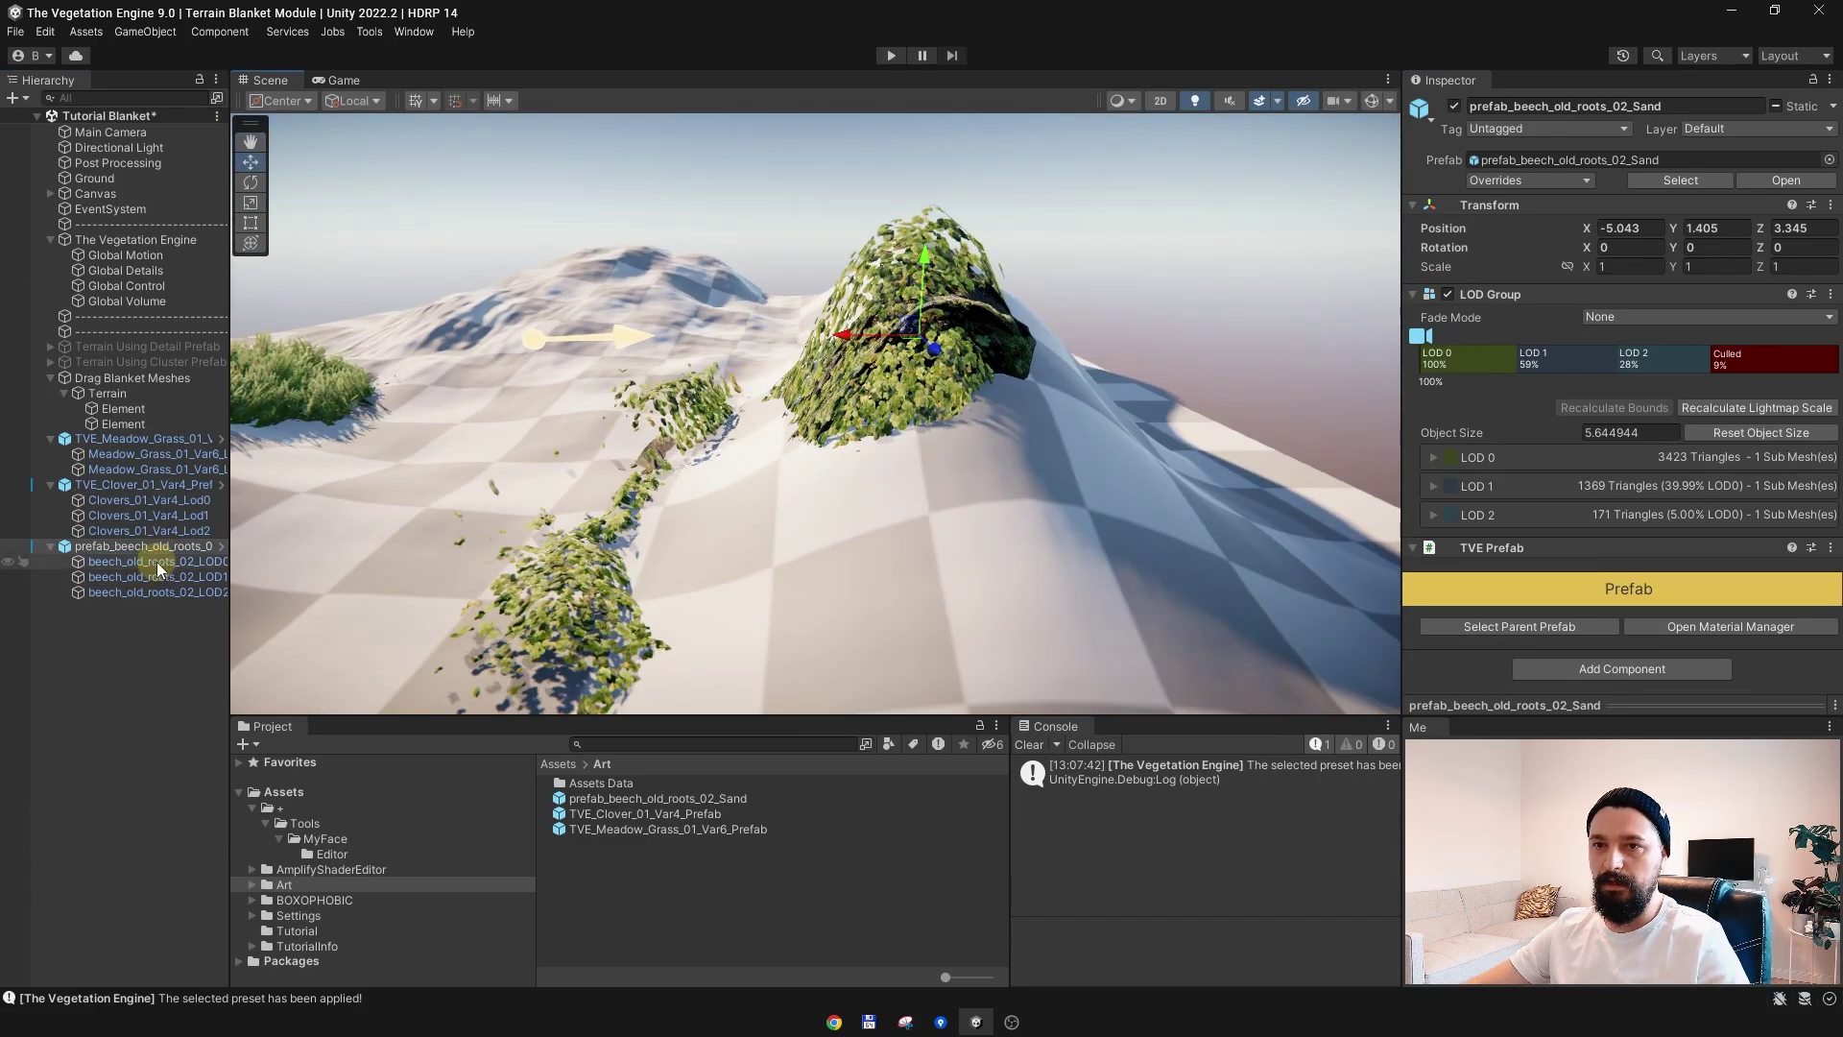
left_click_drag(850, 394, 928, 479, "alt")
right_click_drag(935, 487, 884, 399)
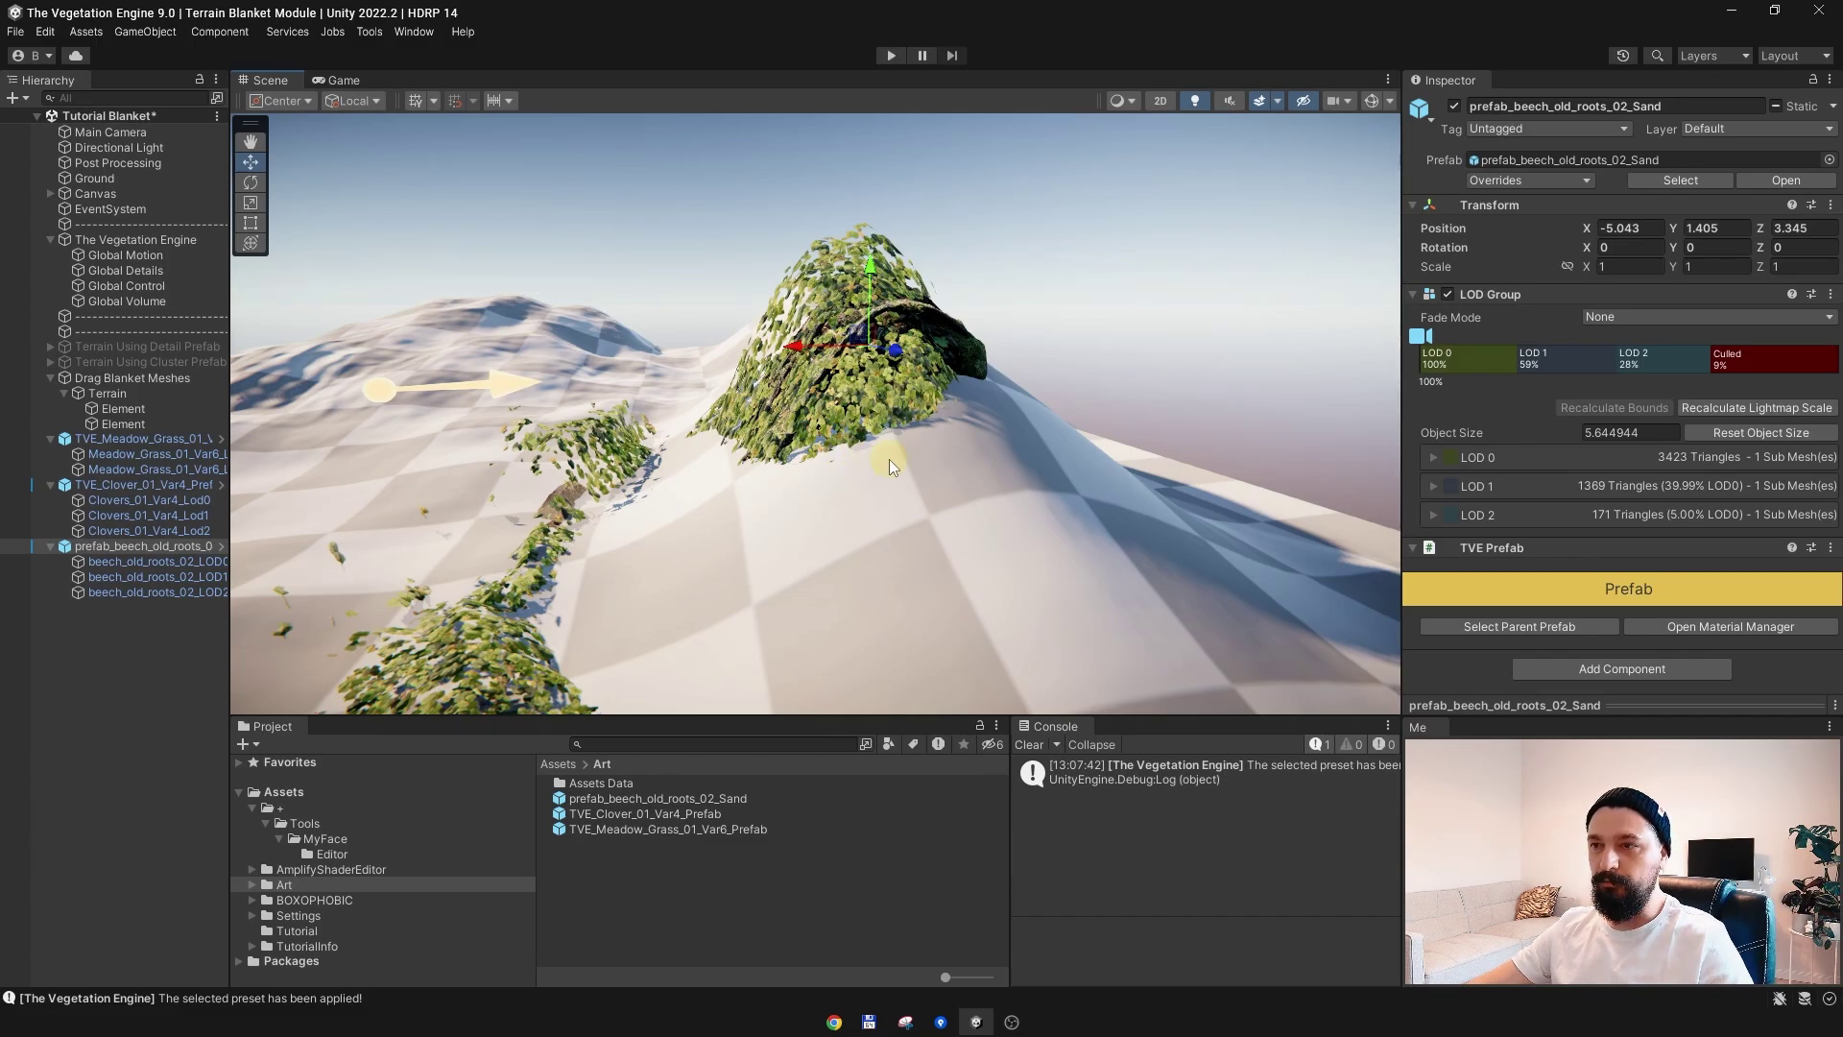
right_click_drag(868, 453, 787, 419)
left_click_drag(787, 419, 891, 446, "alt")
key("s")
right_click_drag(891, 445, 862, 469)
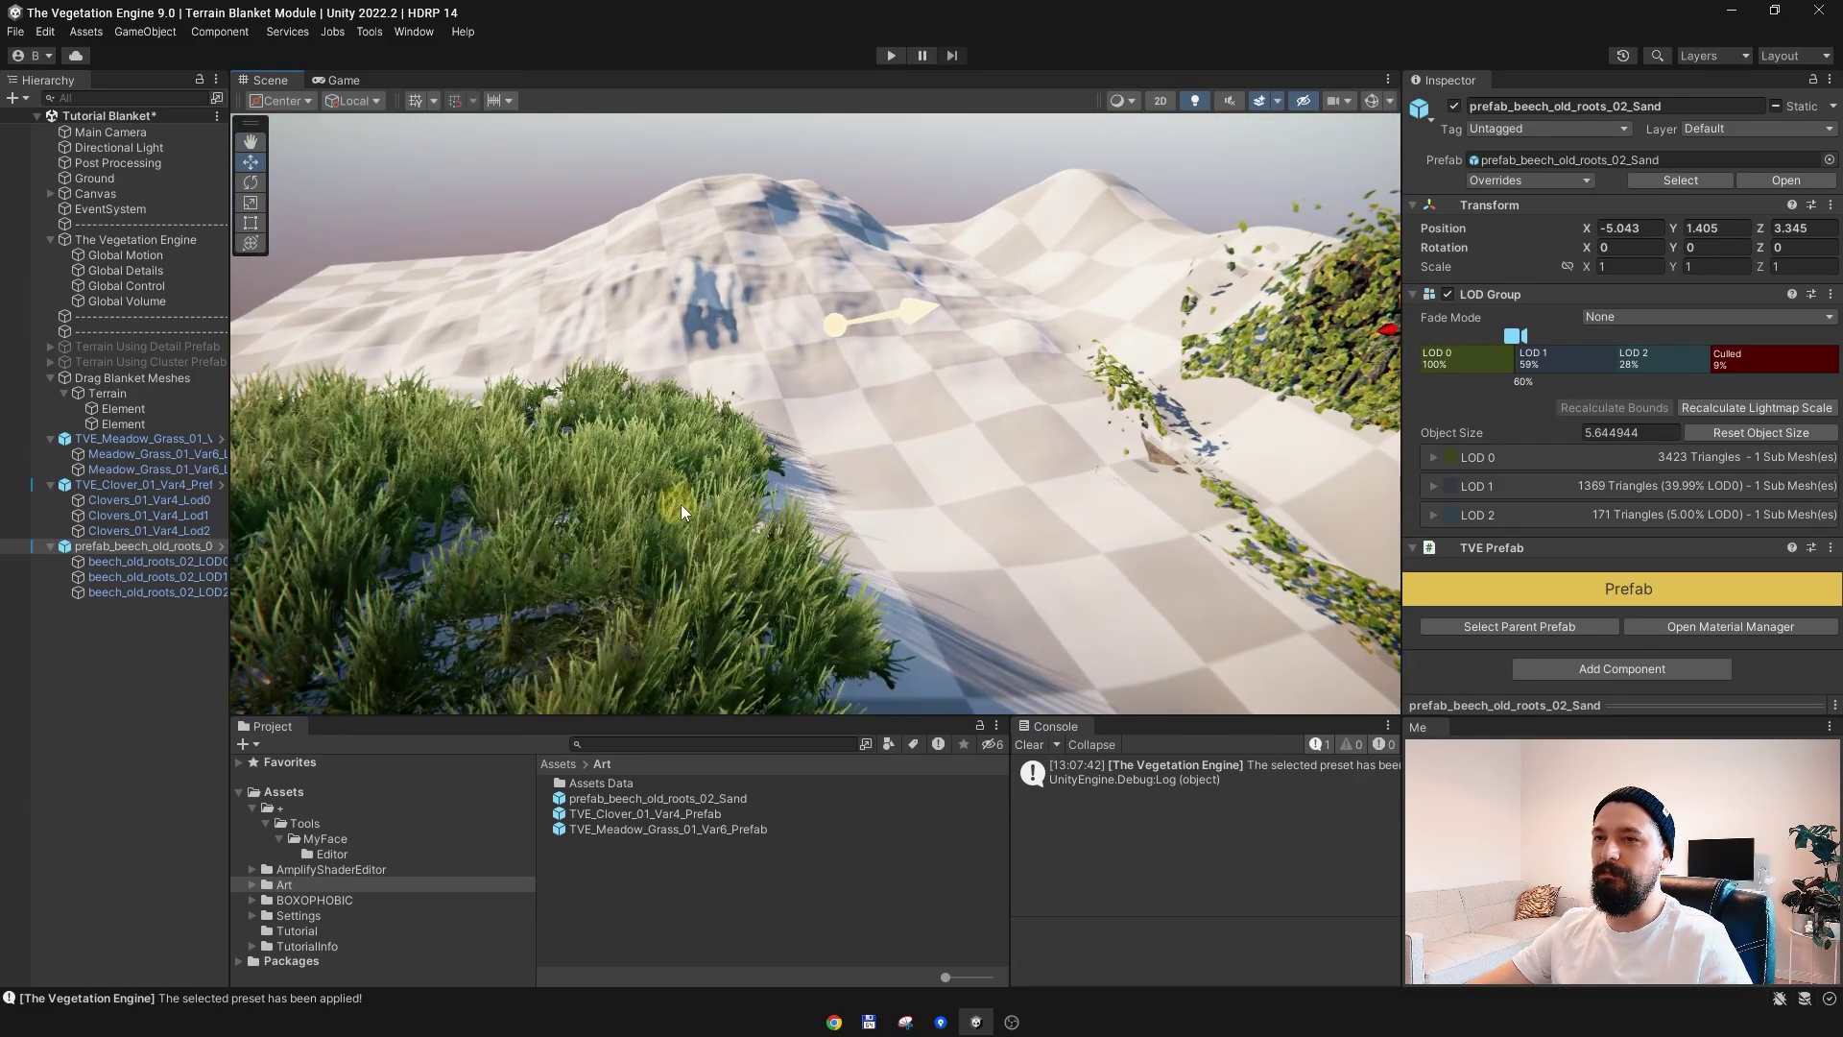
key("f")
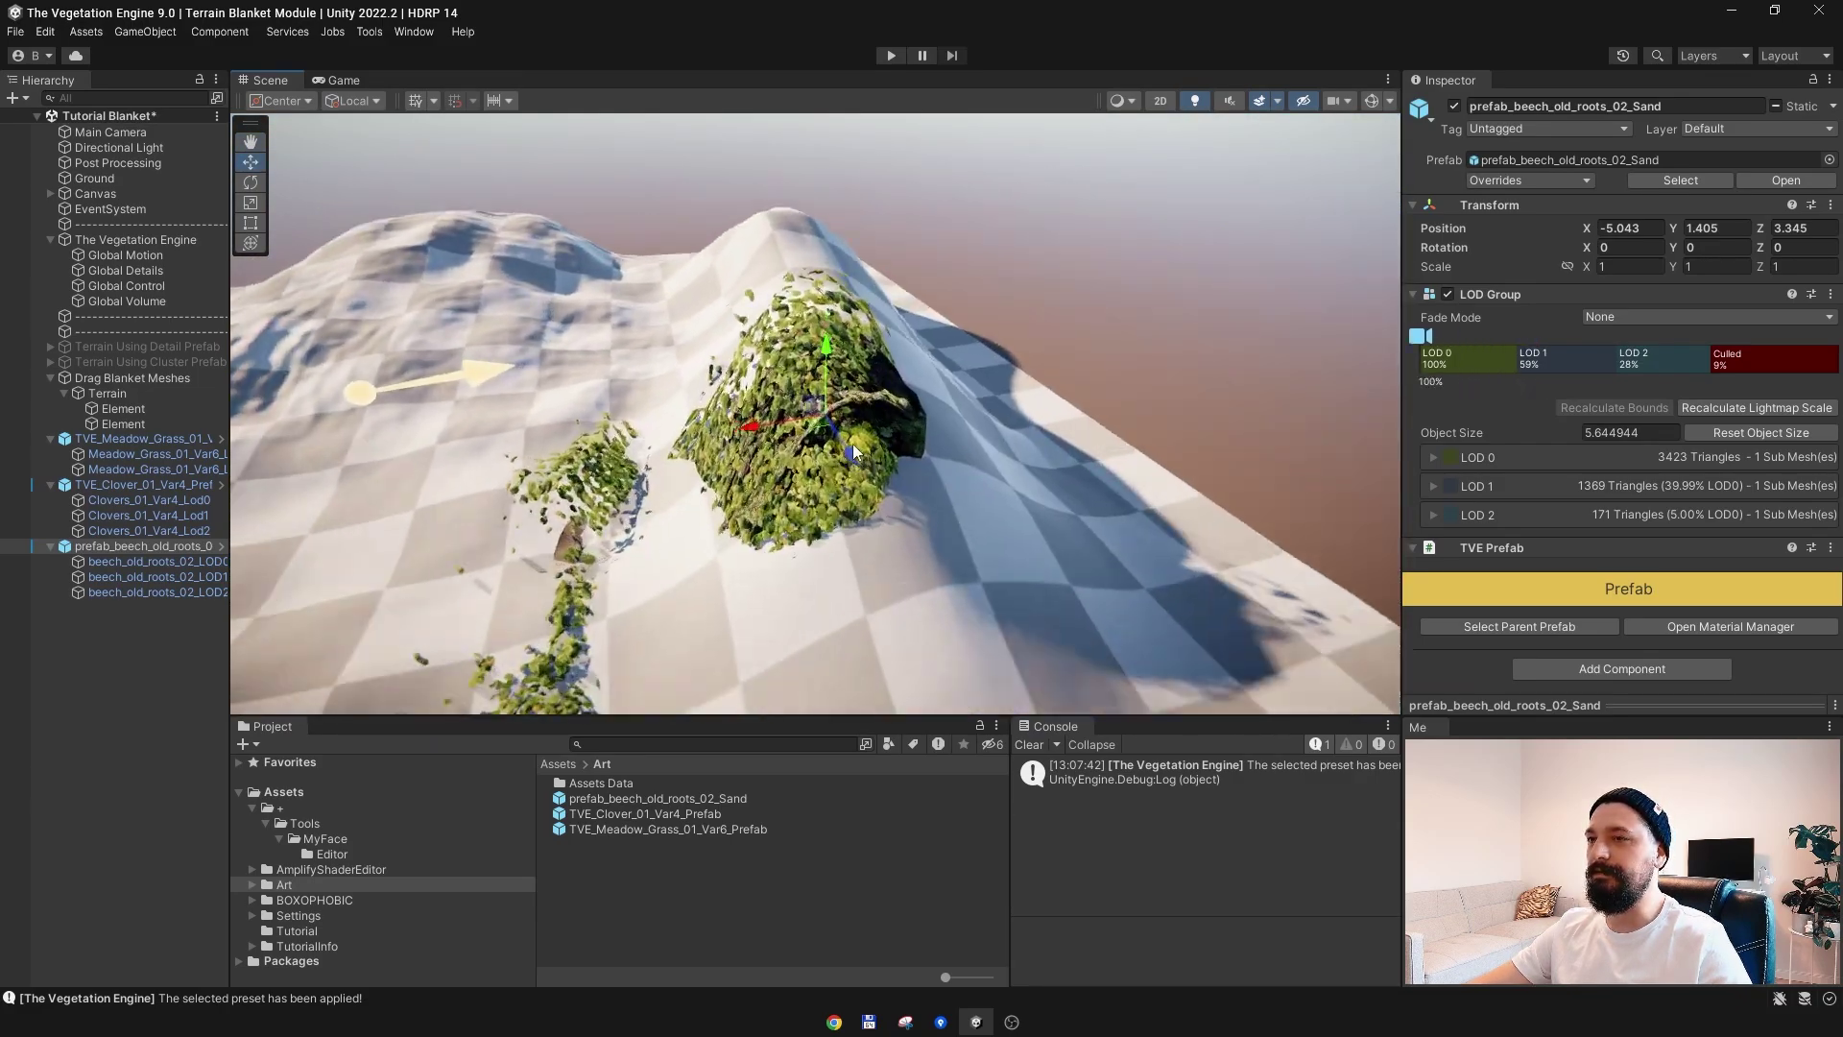
Step: Set Global Orientation to 0 on the materials of beech_old_roots_02_LOD0 and Clovers_01_Var4_Lod0
left_click(169, 566)
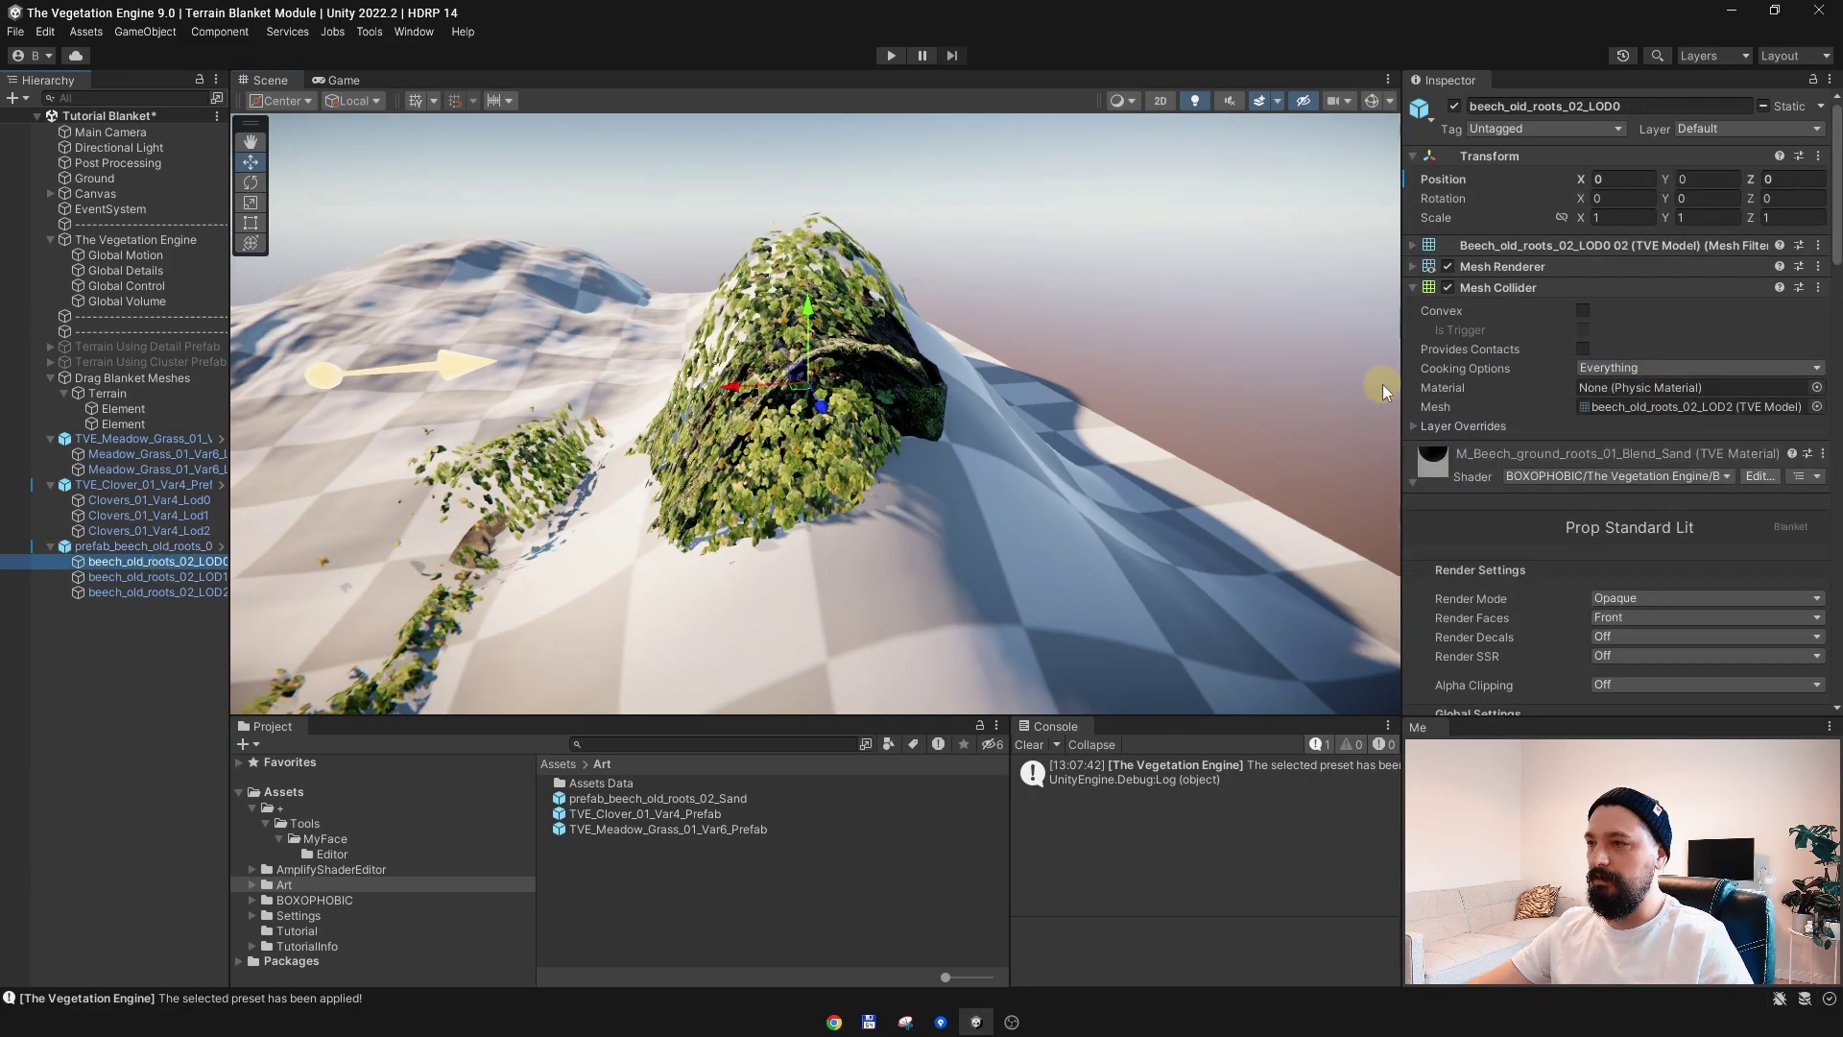
scroll(1528, 434, "down", 8)
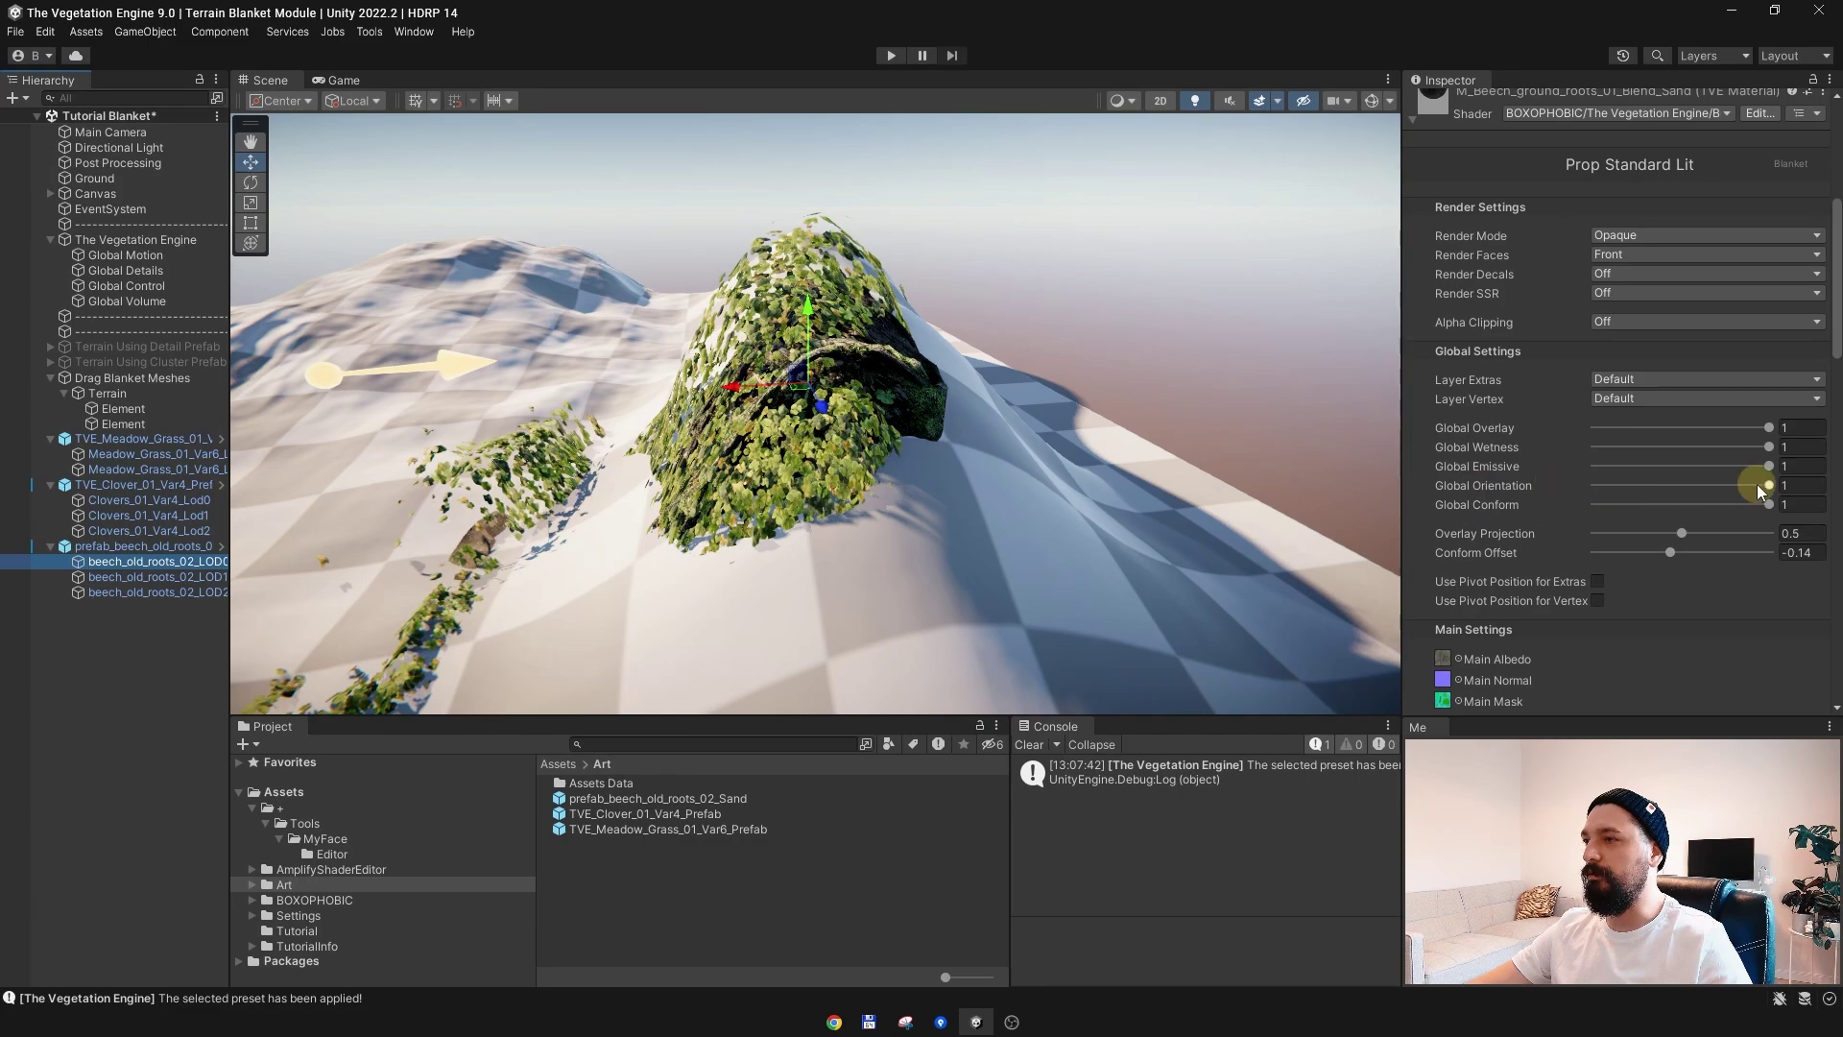
left_click_drag(1757, 484, 1529, 504)
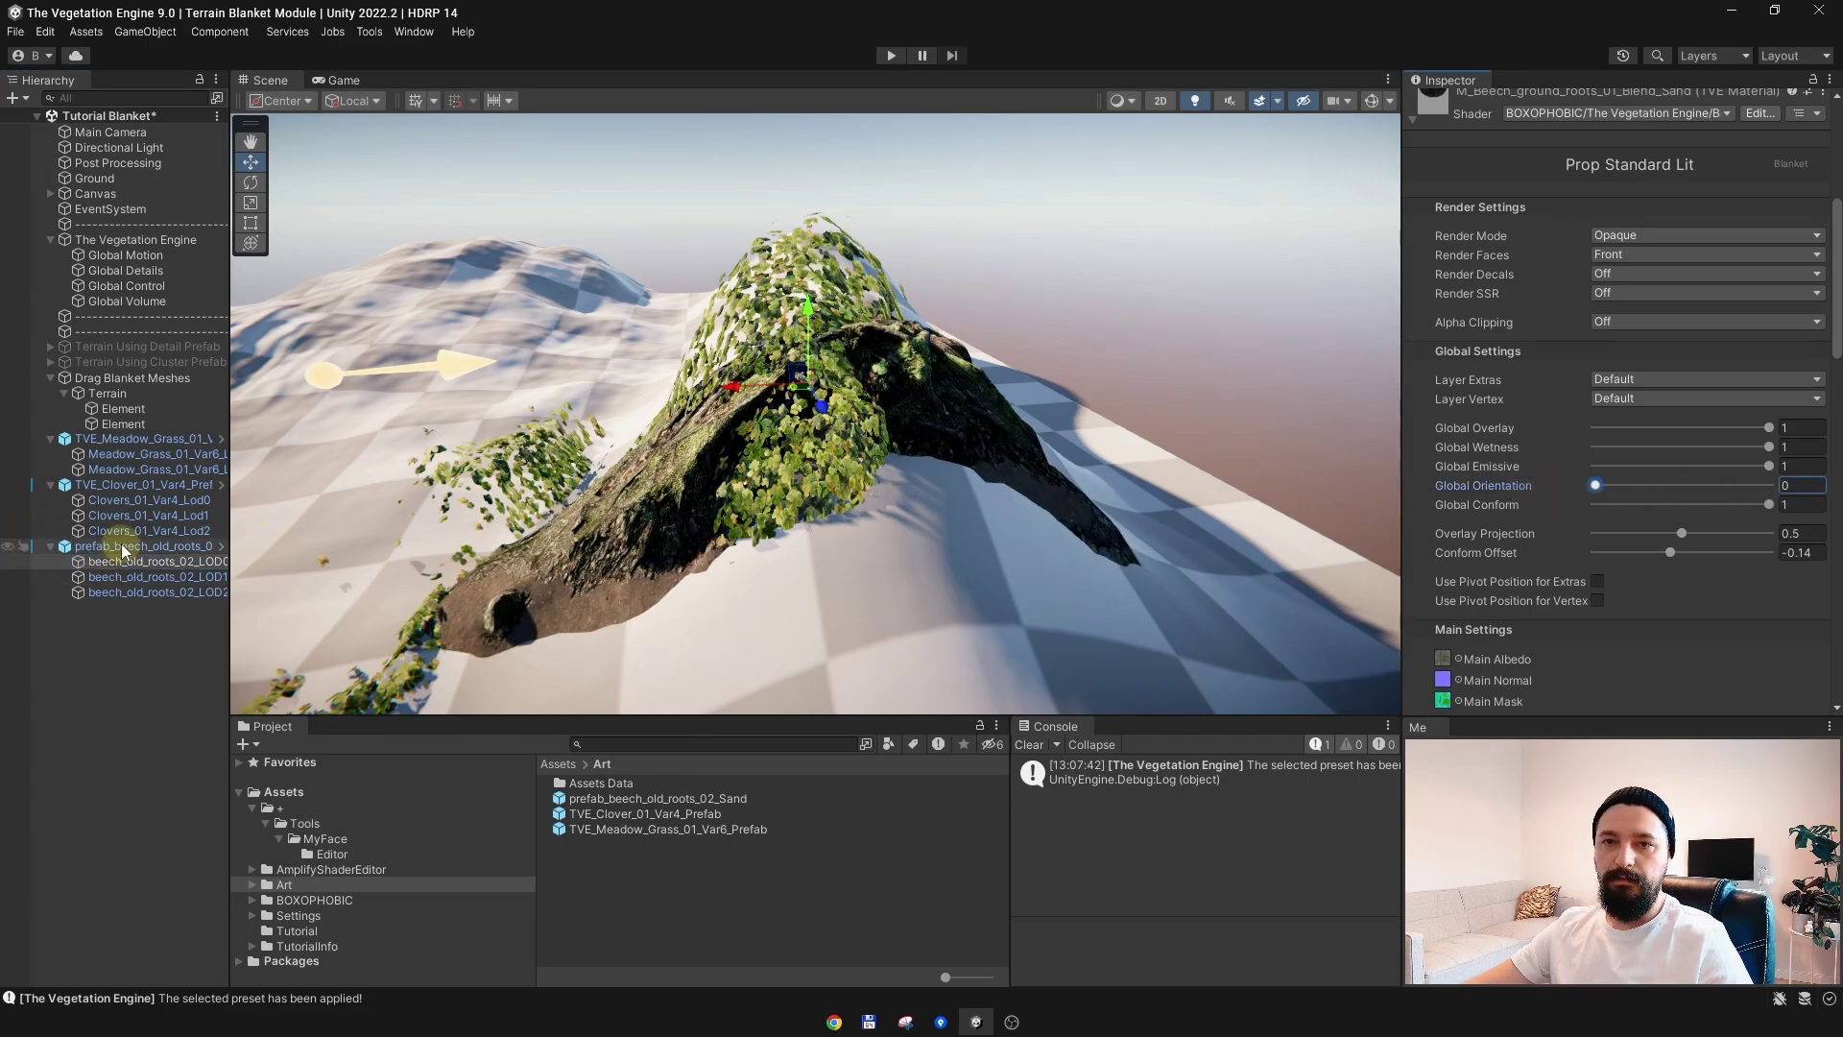
left_click(109, 502)
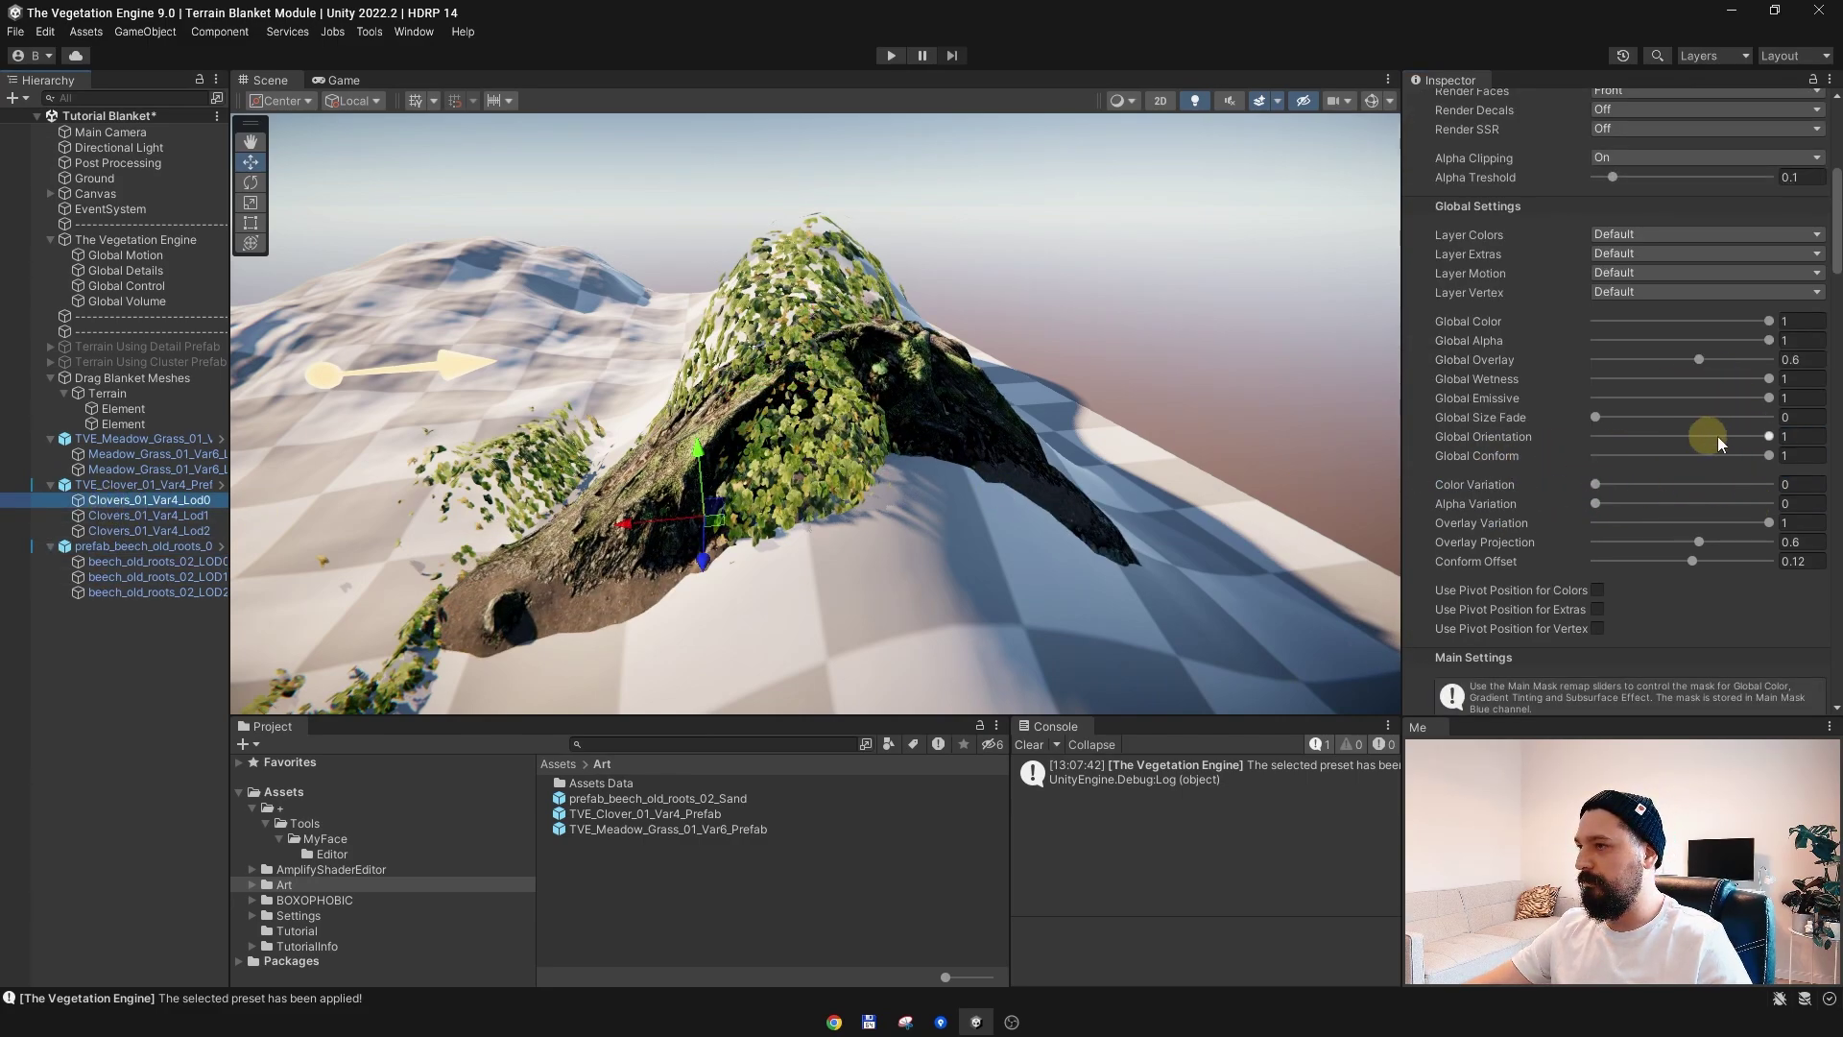
left_click_drag(1763, 438, 1585, 441)
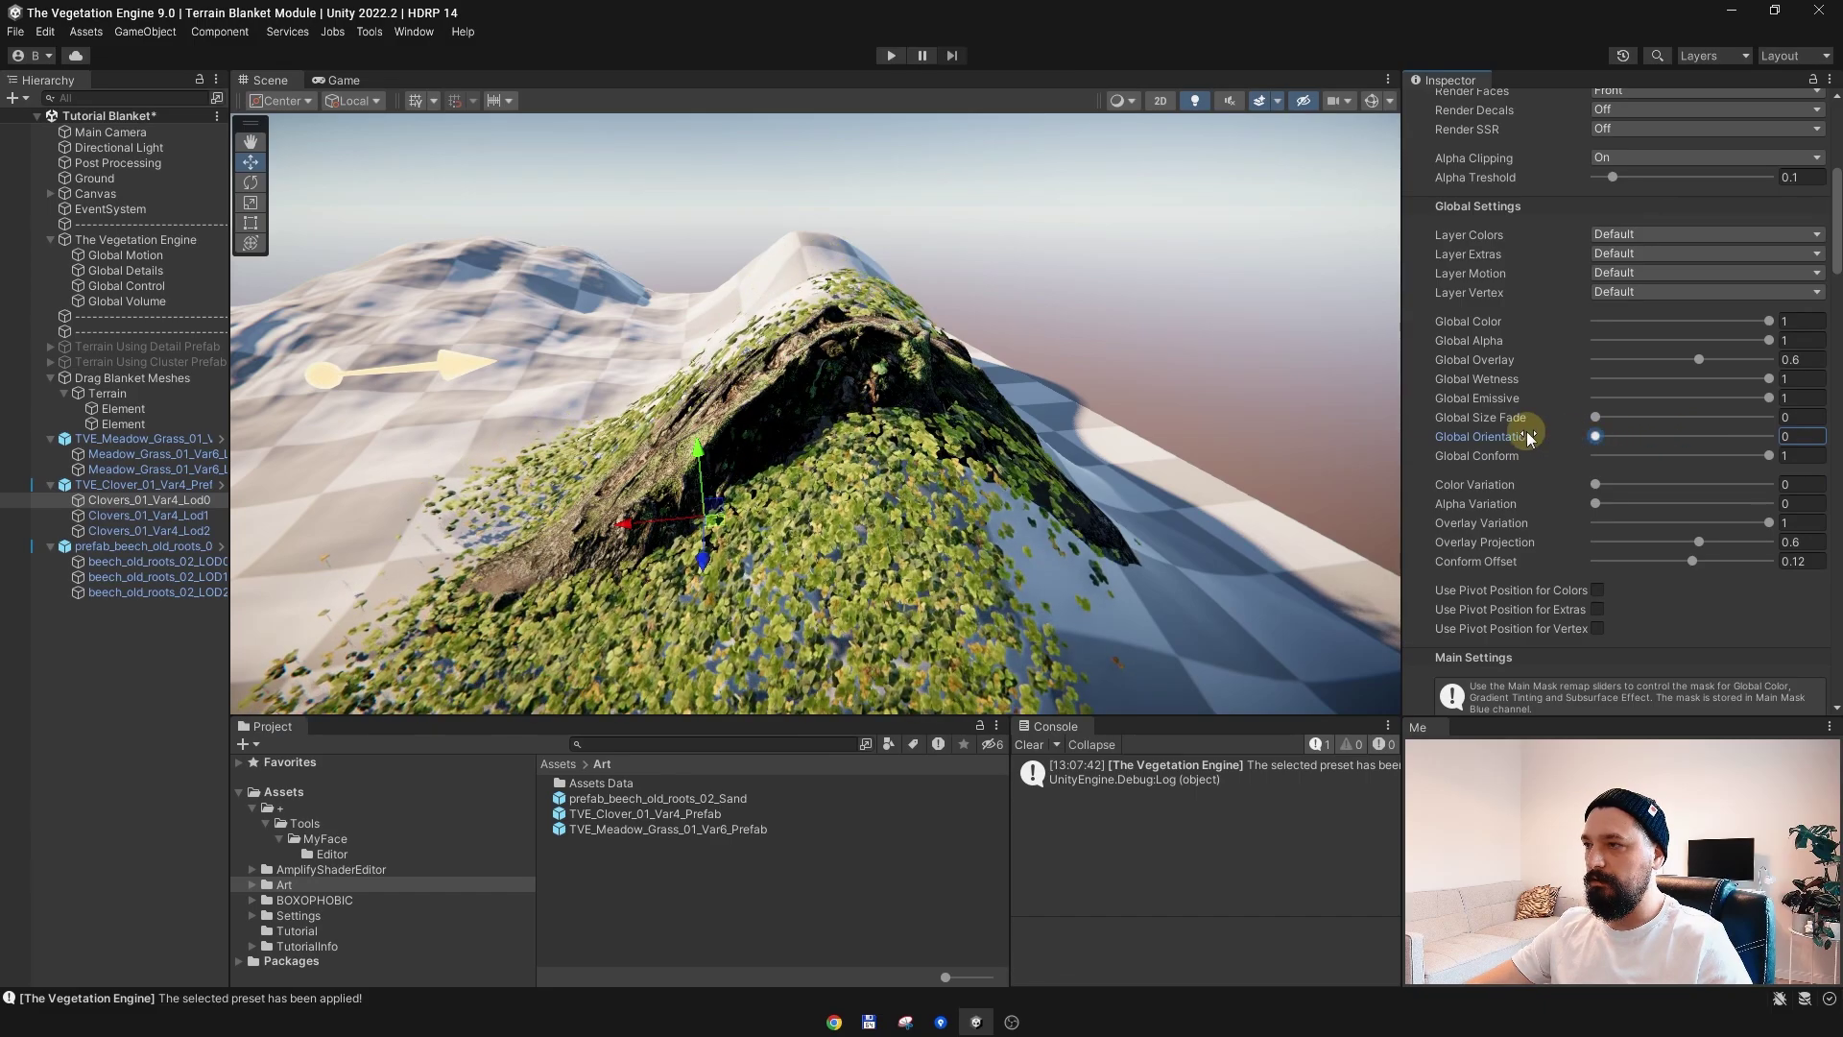
Step: Duplicate the beech roots prefab and move the copy toward the meadow grass, to about X -1.77, Z 4.67
scroll(1279, 430, "down", 5)
left_click_drag(701, 413, 471, 514, "alt")
middle_click_drag(470, 514, 846, 412)
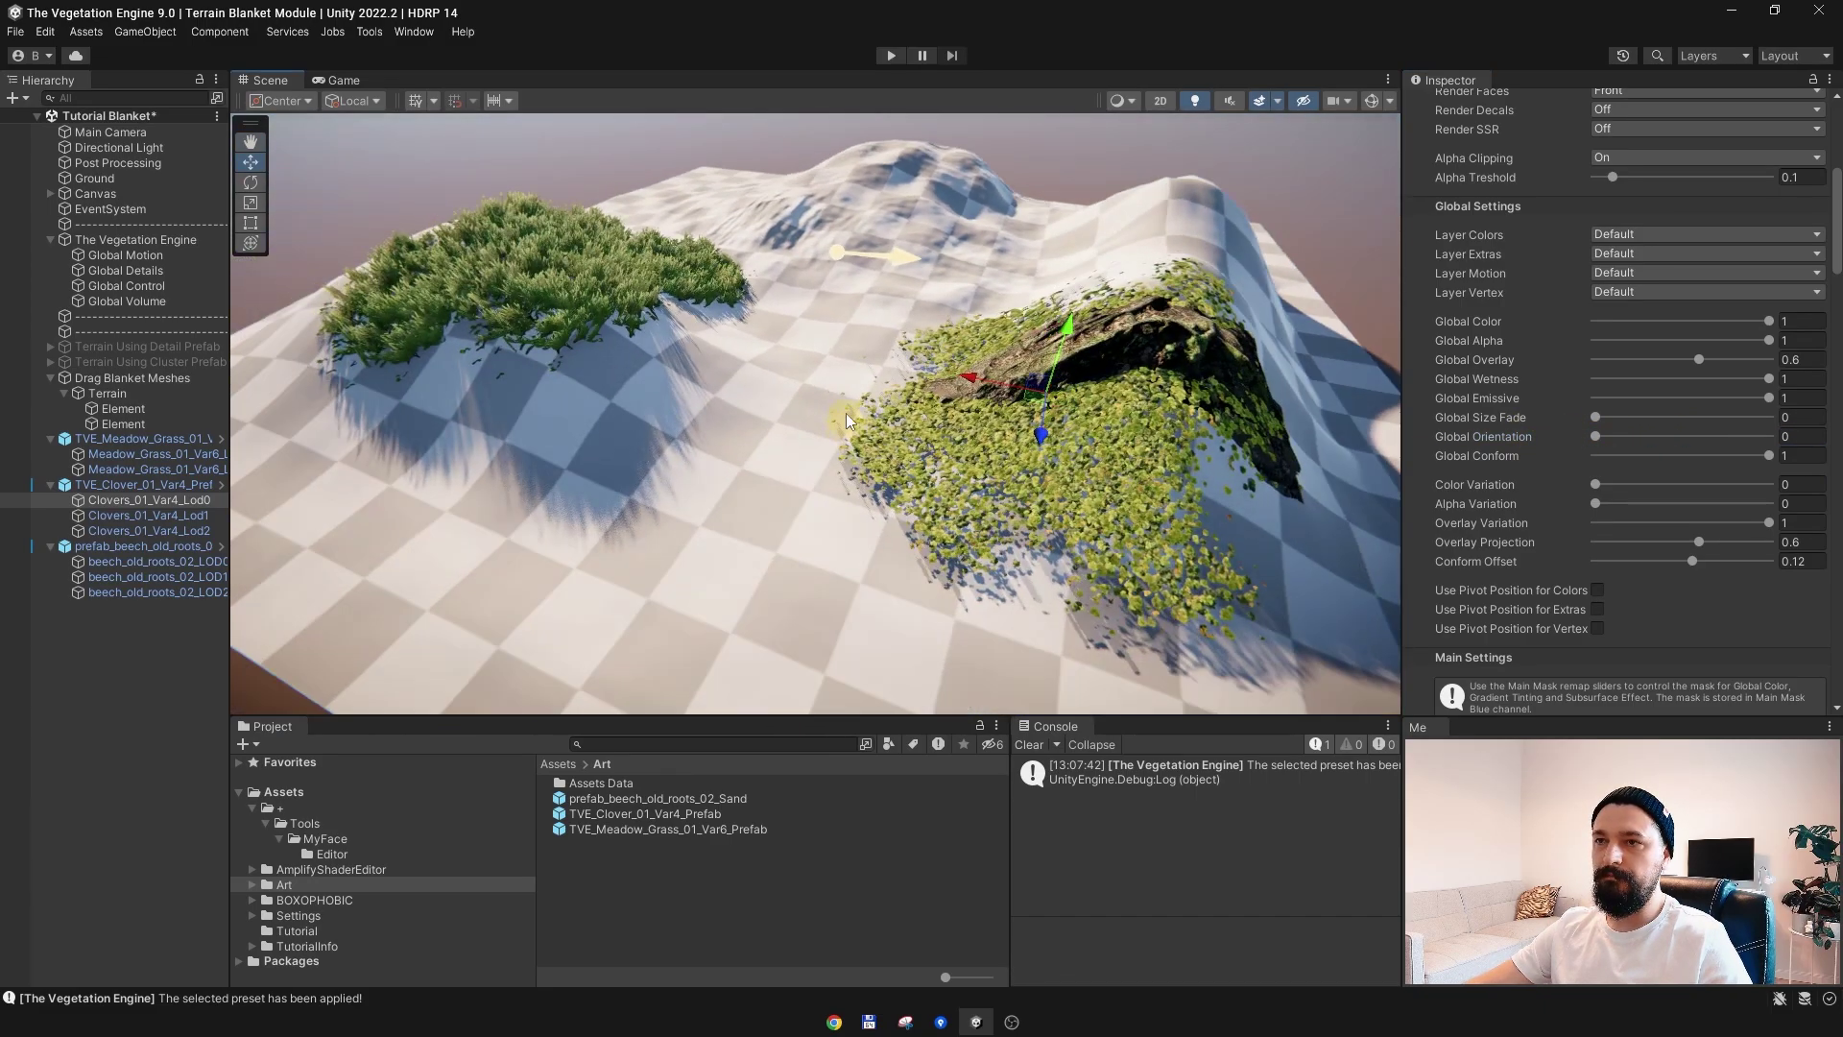
left_click_drag(847, 412, 1000, 514, "alt")
middle_click_drag(709, 480, 730, 521)
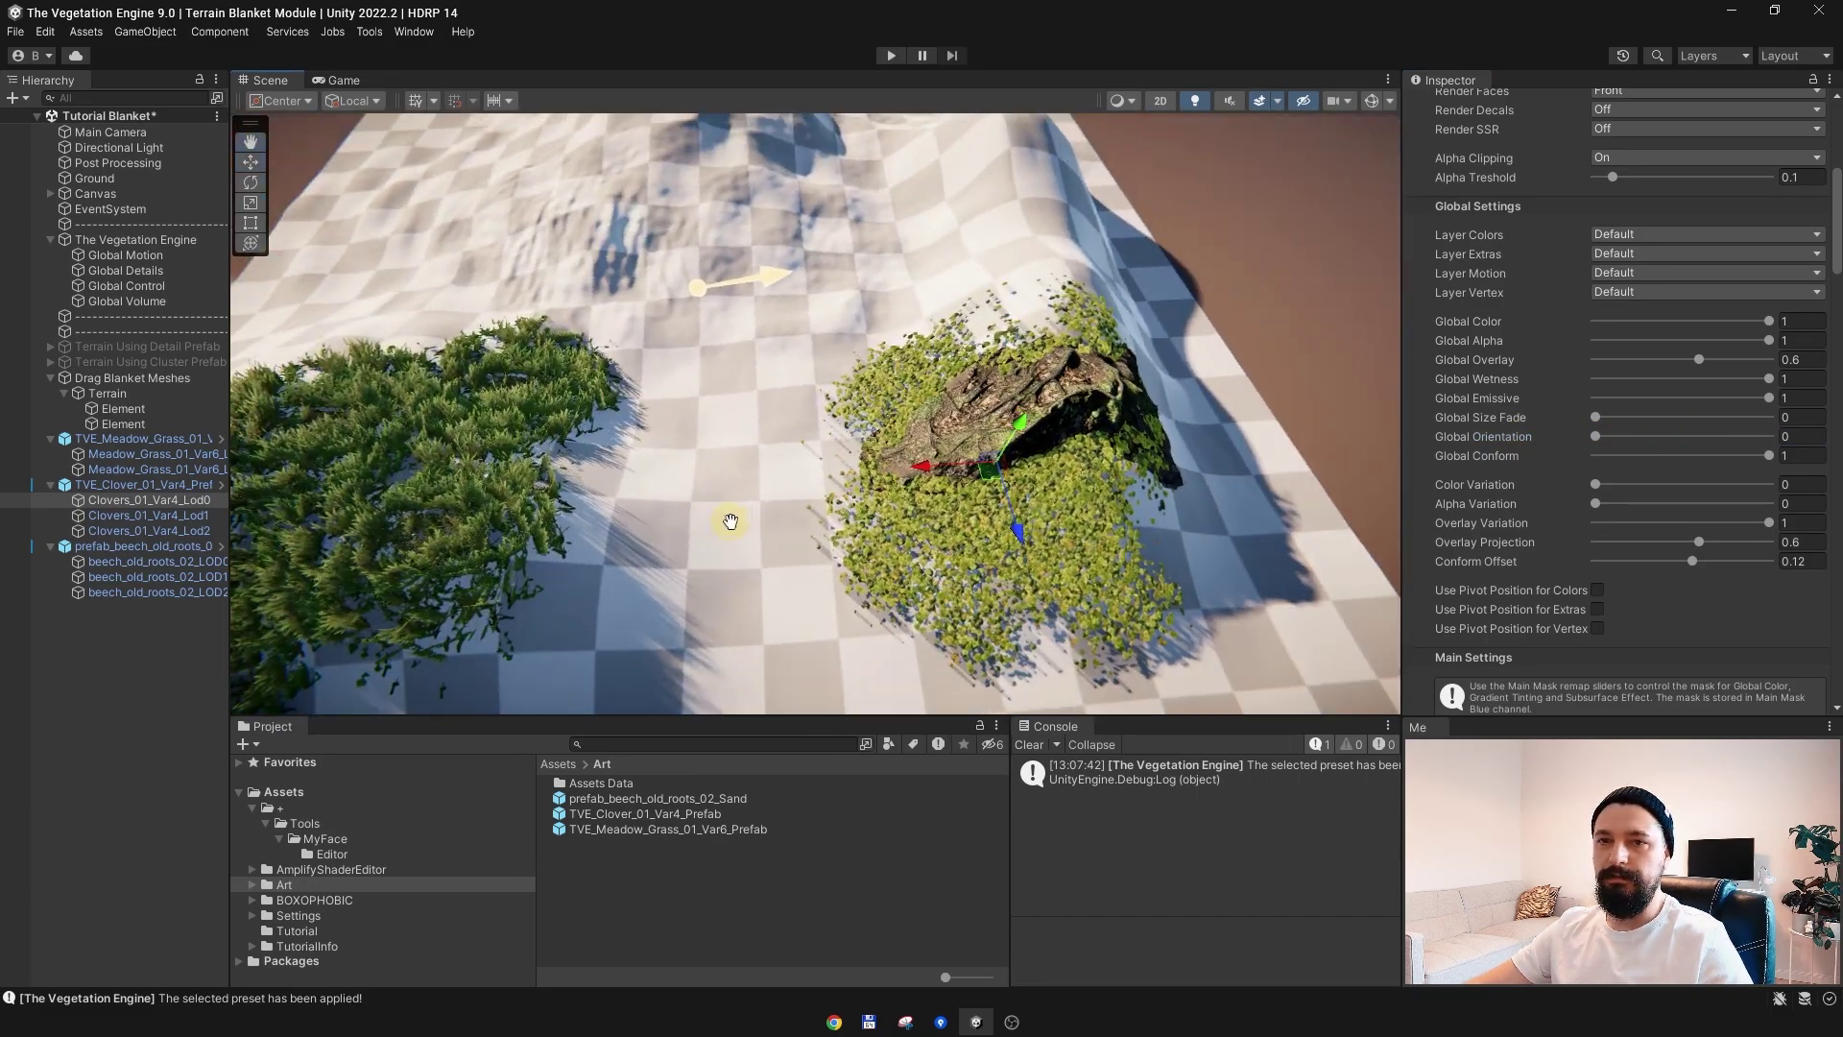
left_click(196, 550)
middle_click_drag(1038, 419, 987, 432)
key("ctrl+d")
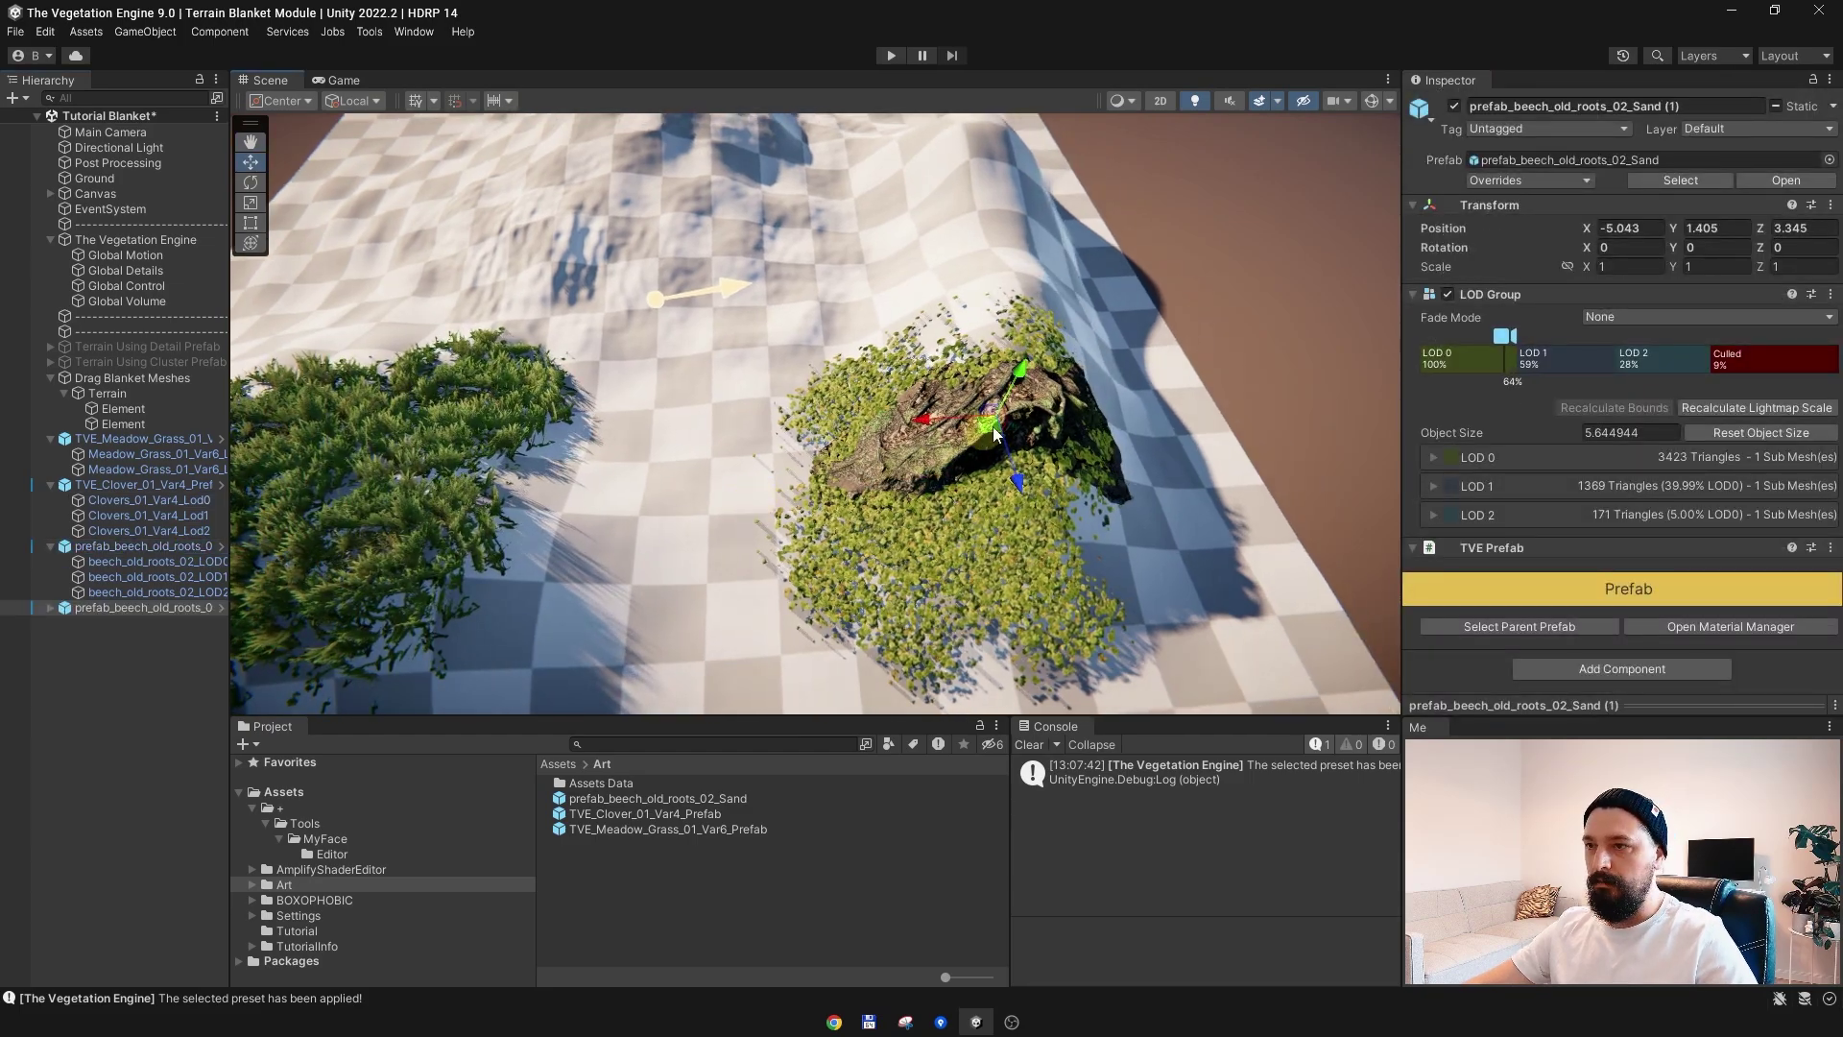
mouse_move(993, 427)
left_mouse_down()
mouse_move(915, 486)
mouse_move(735, 516)
mouse_move(1018, 426)
left_mouse_up()
Step: Rotate the duplicated roots to about -109 degrees around Y and scale the copy uniformly
key("e")
key("r")
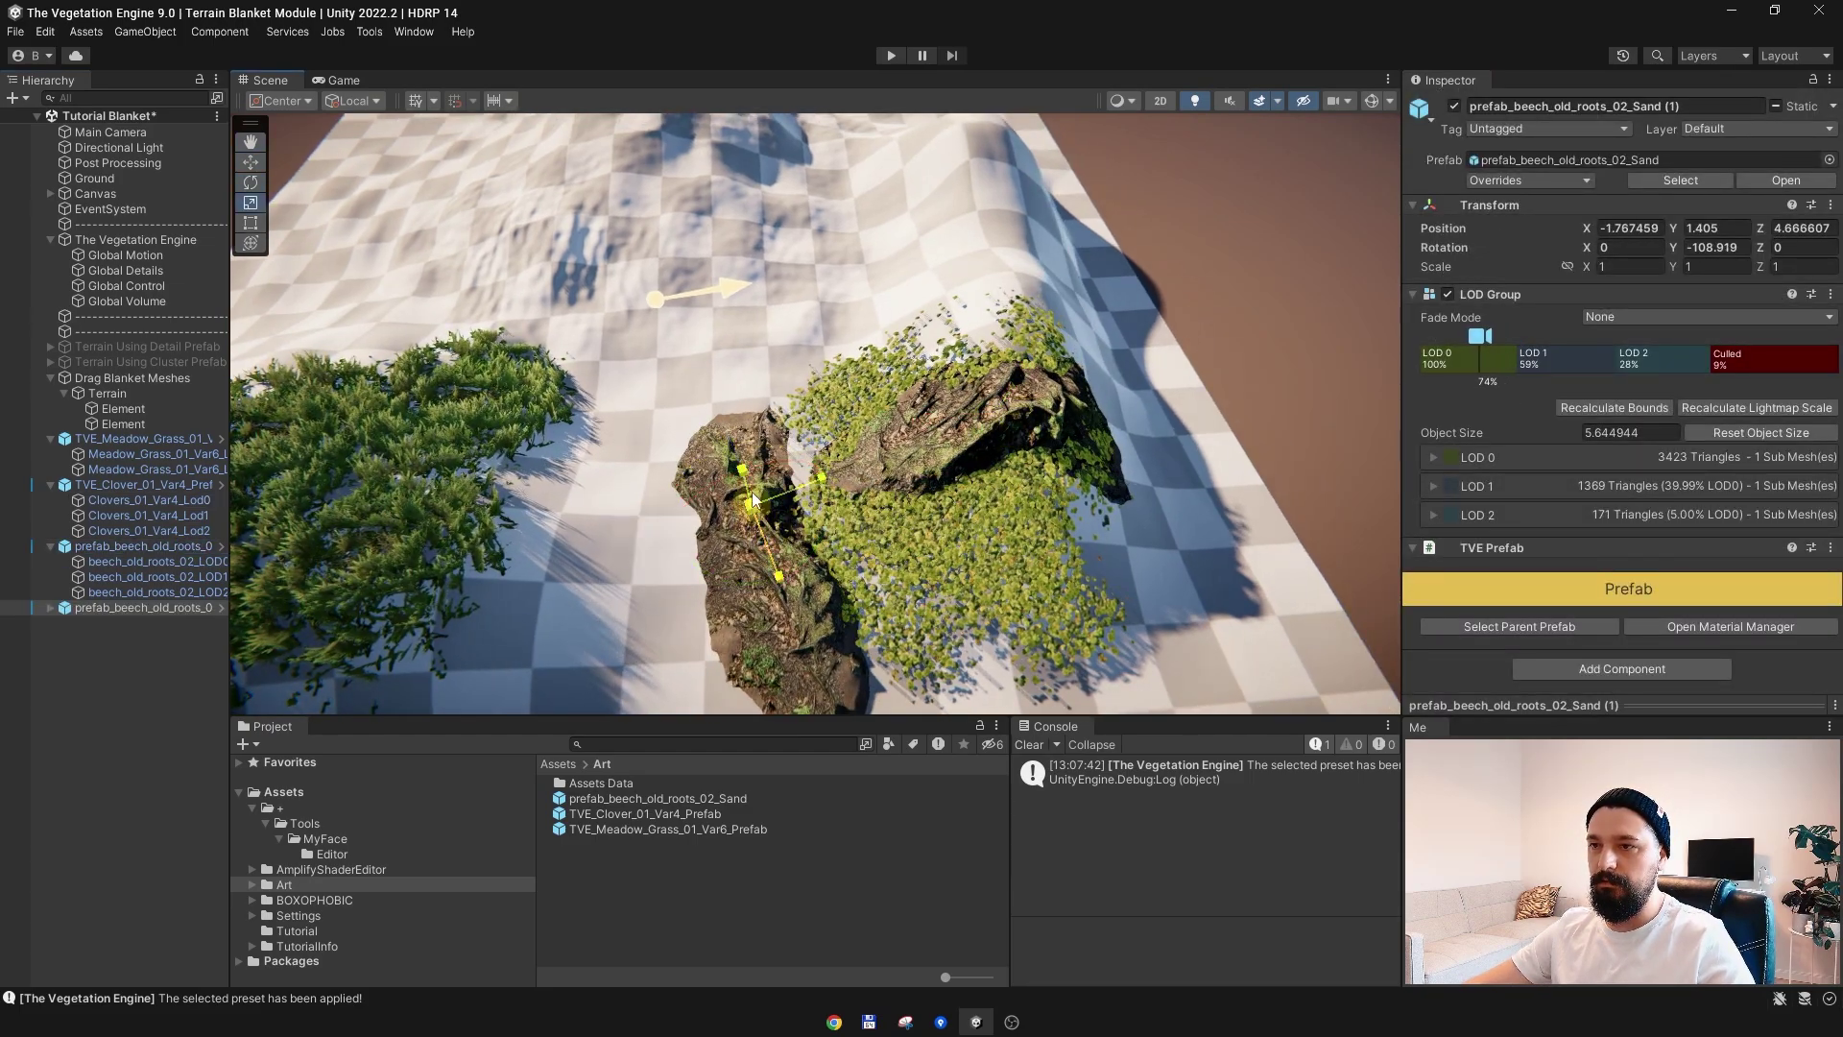
left_click_drag(758, 491, 827, 468)
key("w")
Step: Run the scene in Play mode, disable the detail terrain and enable the cluster terrain
key("ctrl+p")
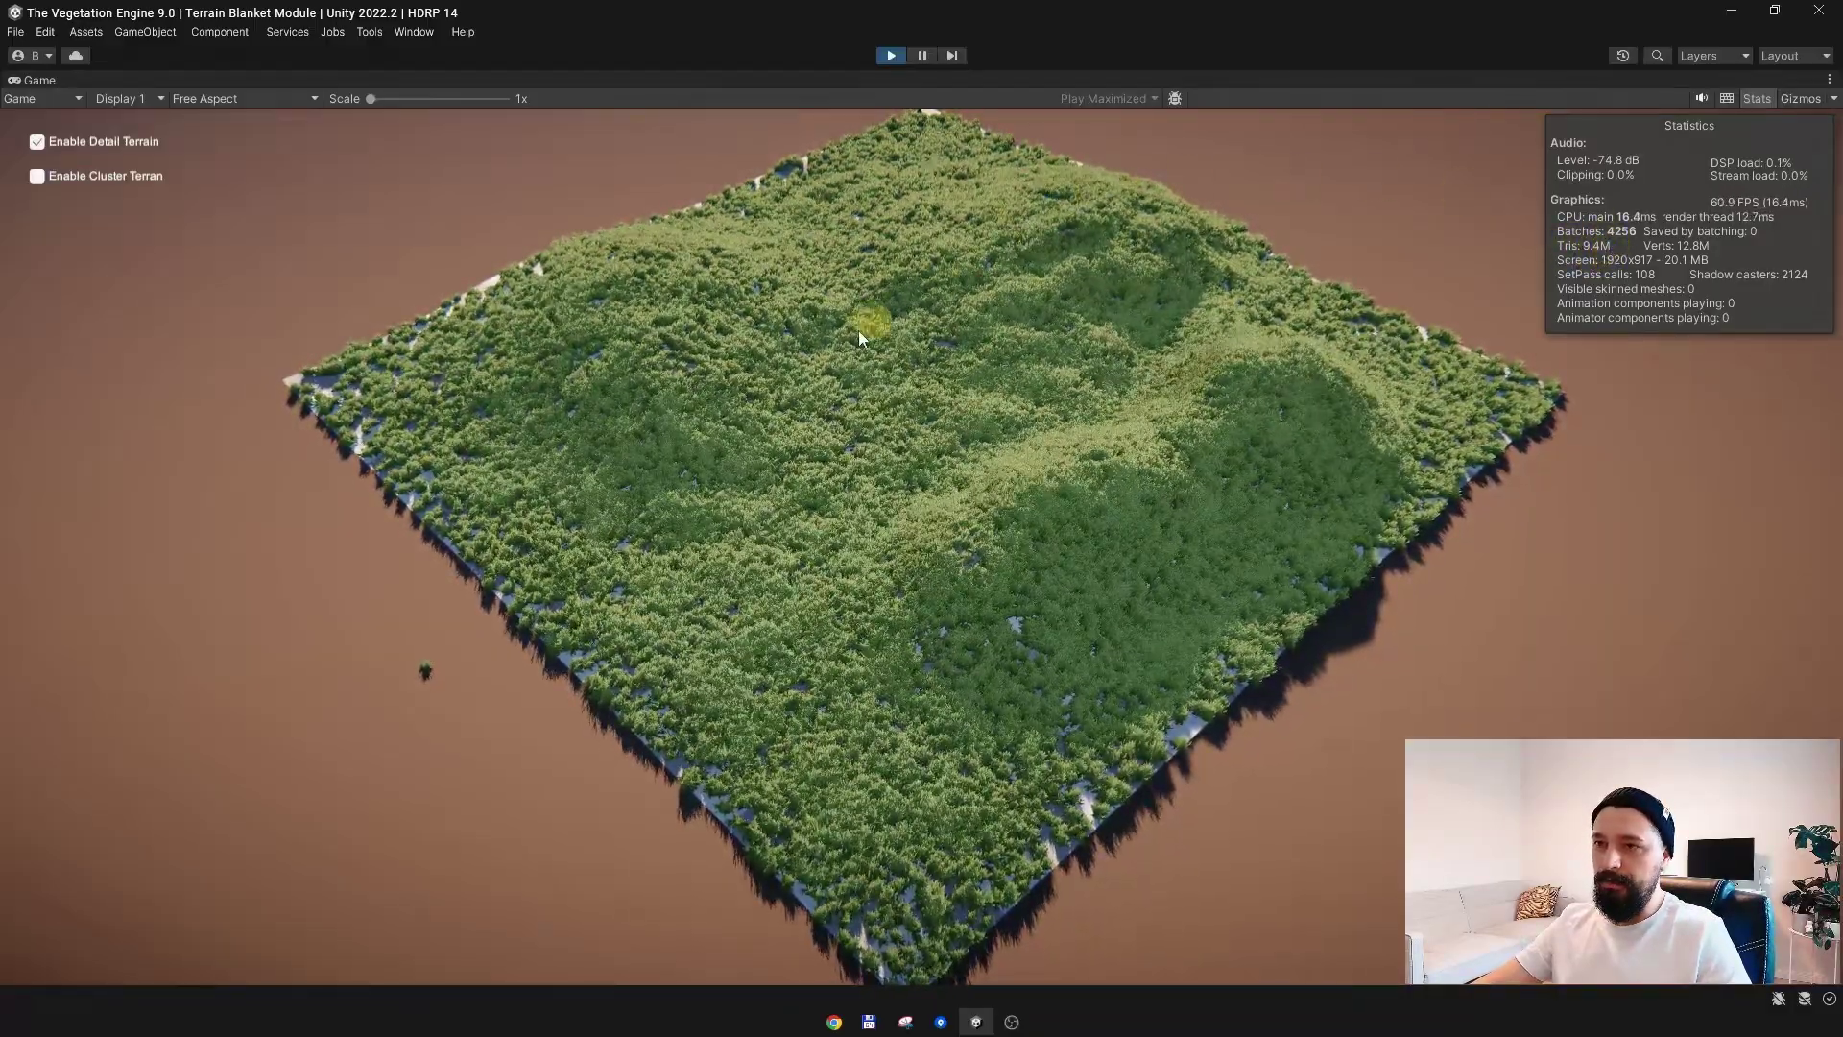
left_click(38, 144)
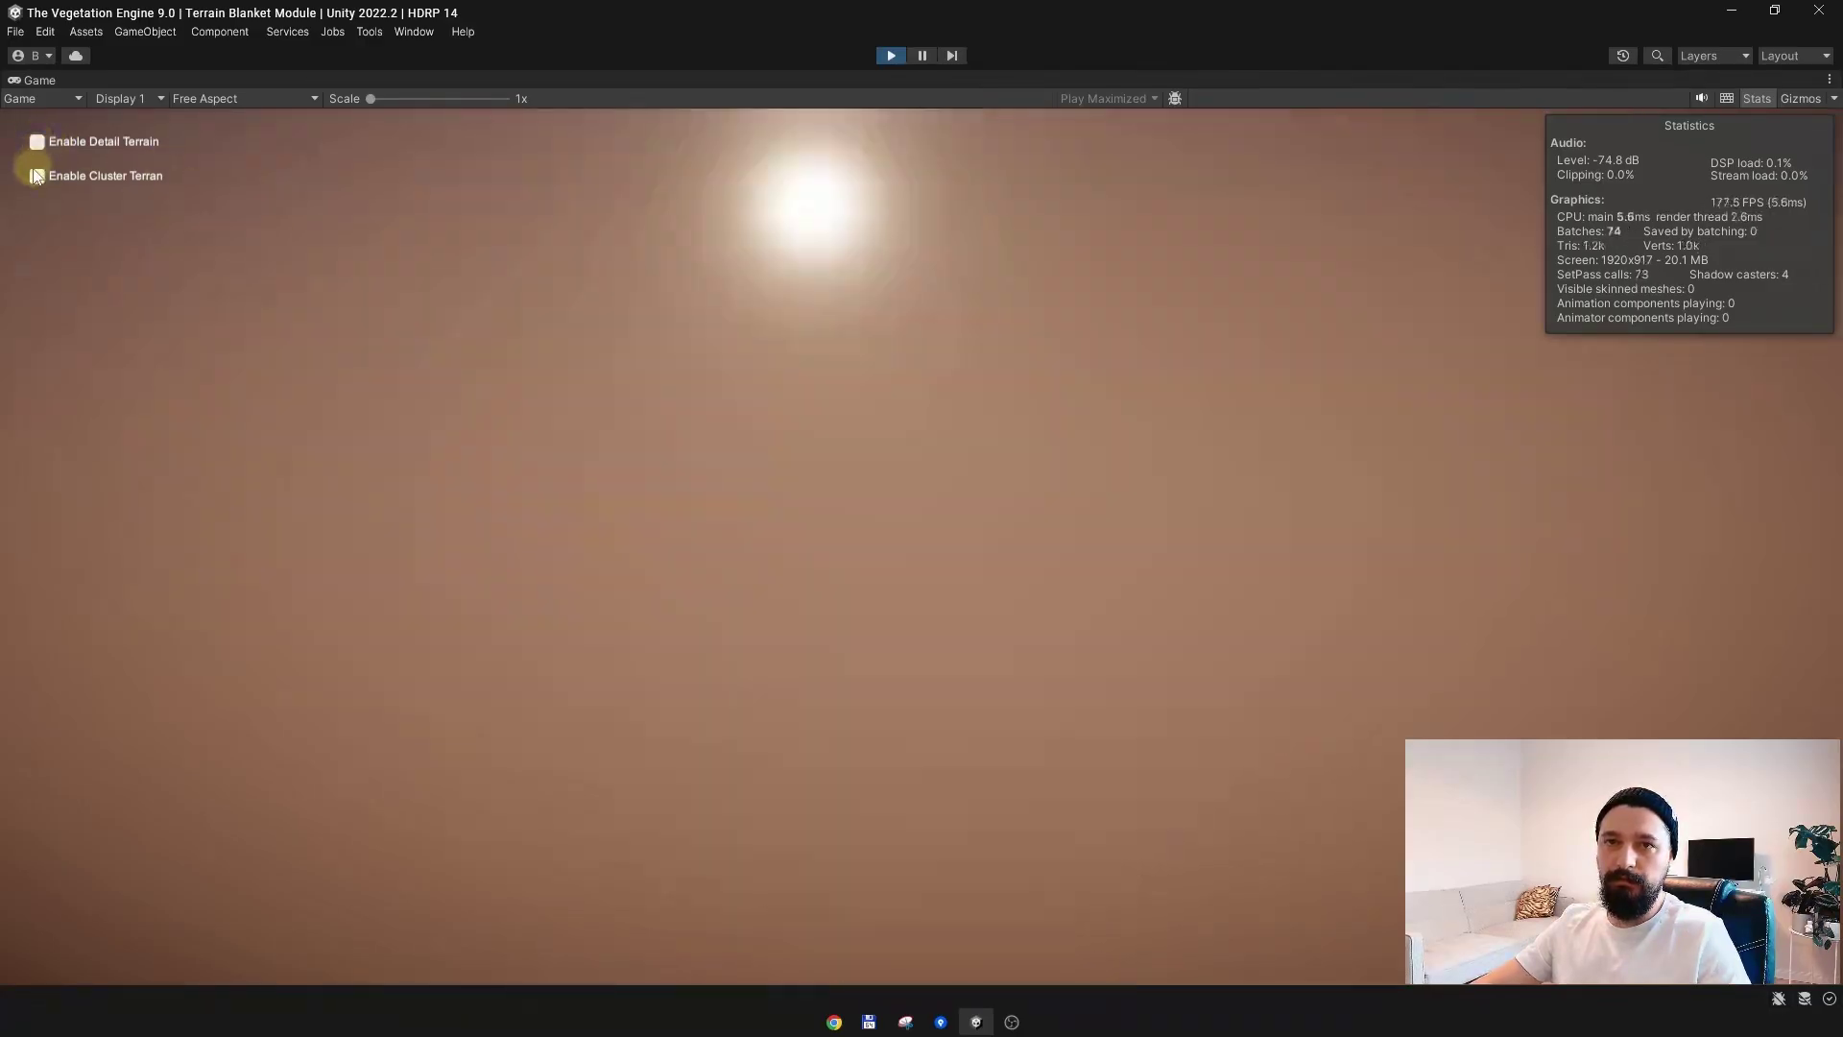
left_click(37, 177)
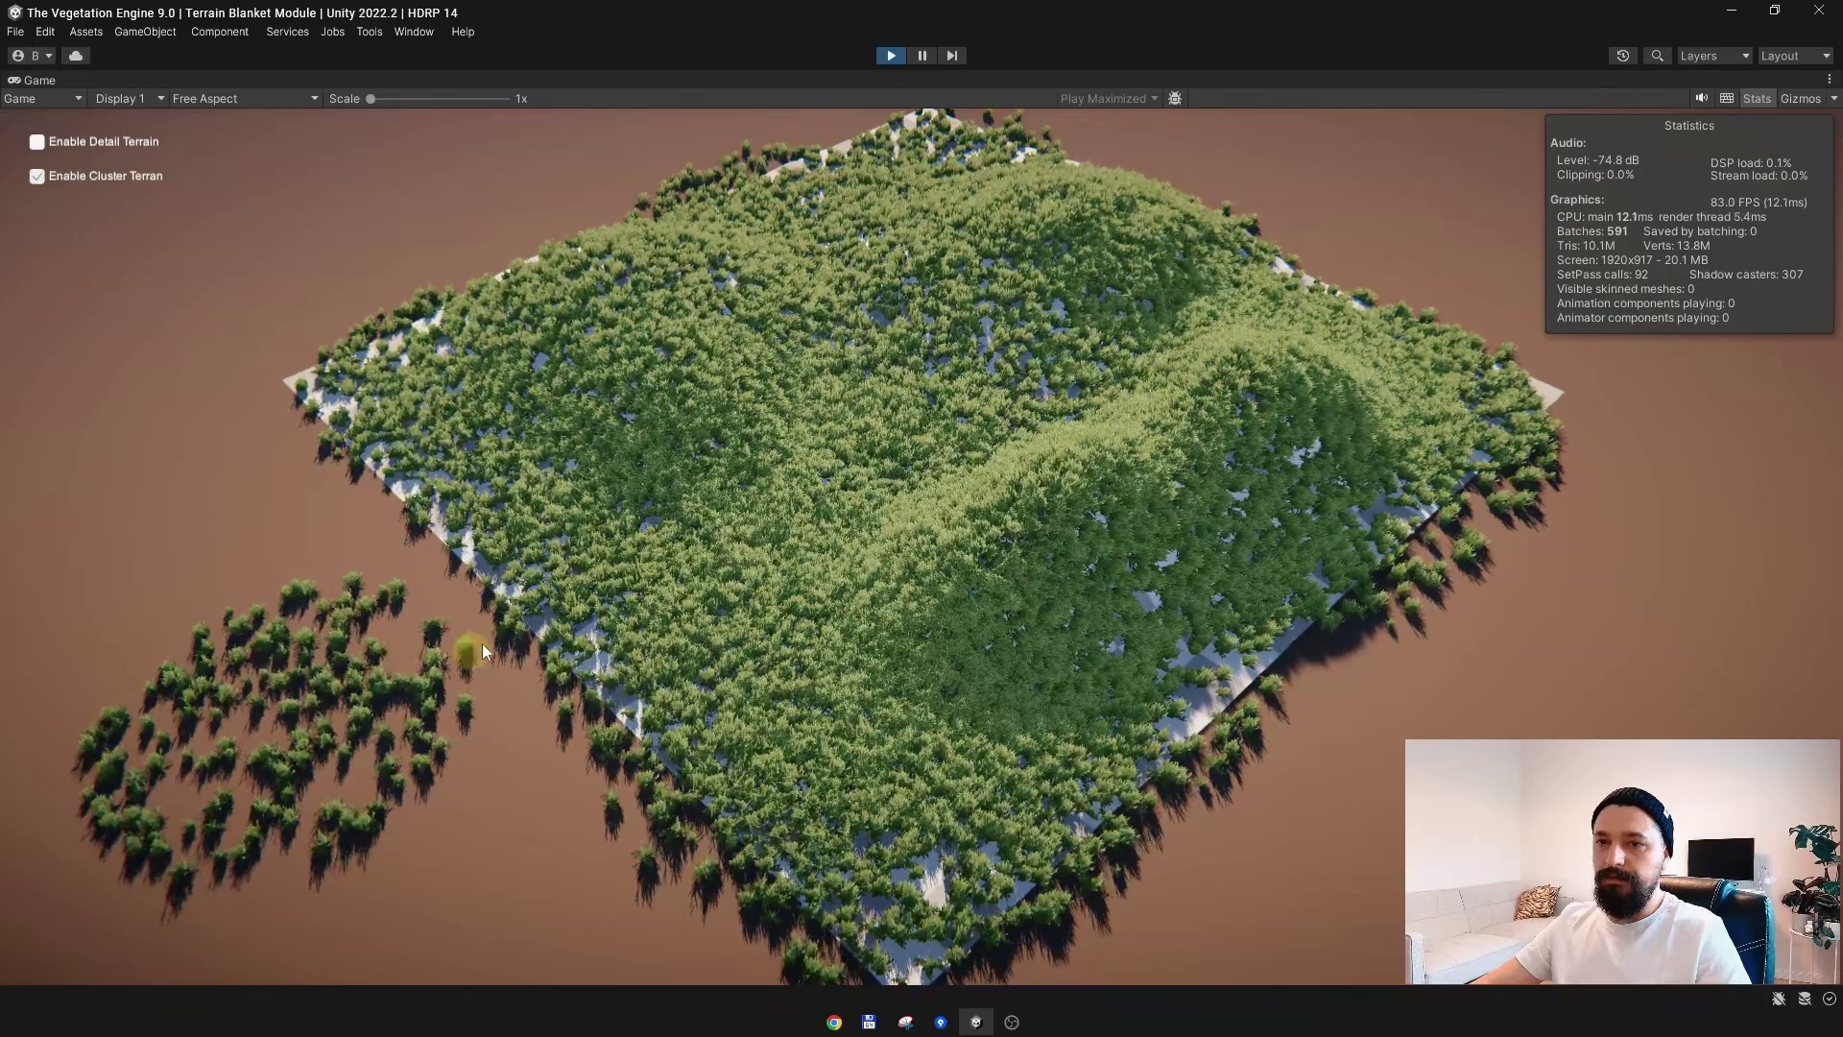